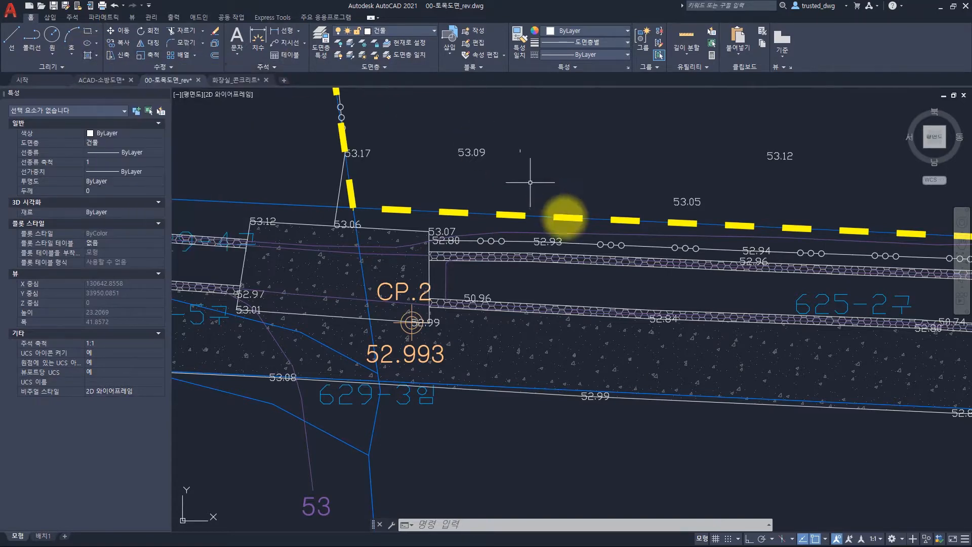
{"action": "type", "text": "h"}
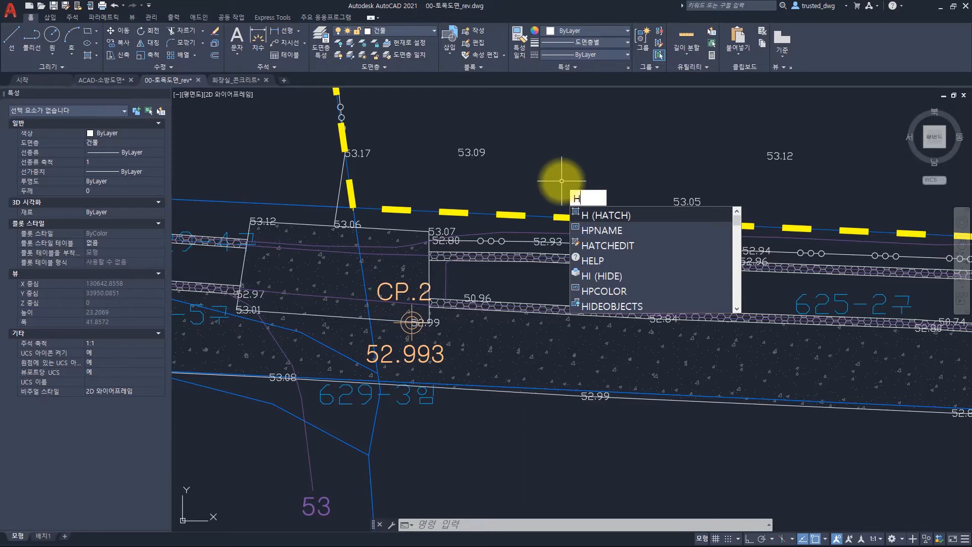
{"action": "key", "text": "Escape"}
{"action": "key", "text": "Escape"}
{"action": "key", "text": "Escape"}
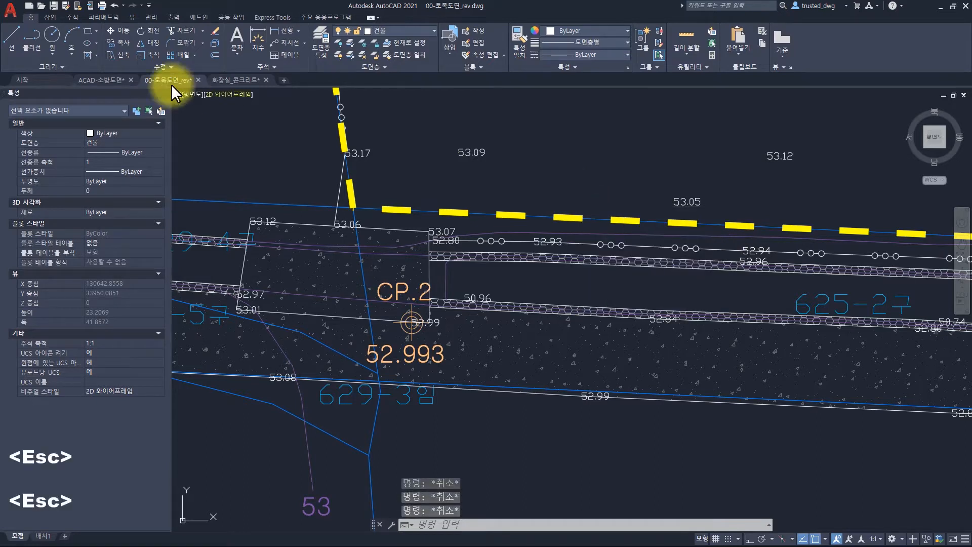
{"action": "left_click", "coordinate": [96, 56]}
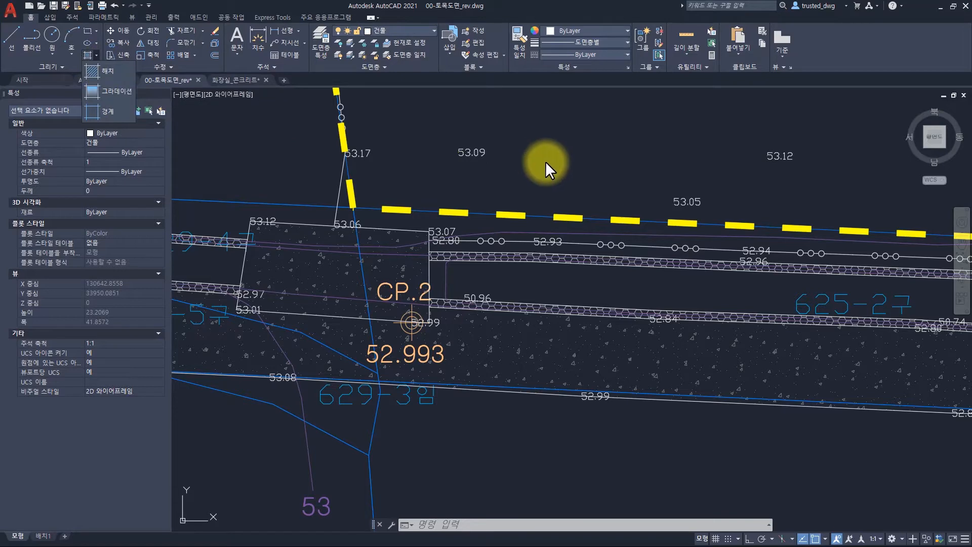
{"action": "key", "text": "Escape"}
{"action": "key", "text": "Escape"}
{"action": "key", "text": "Escape"}
{"action": "key", "text": "Escape"}
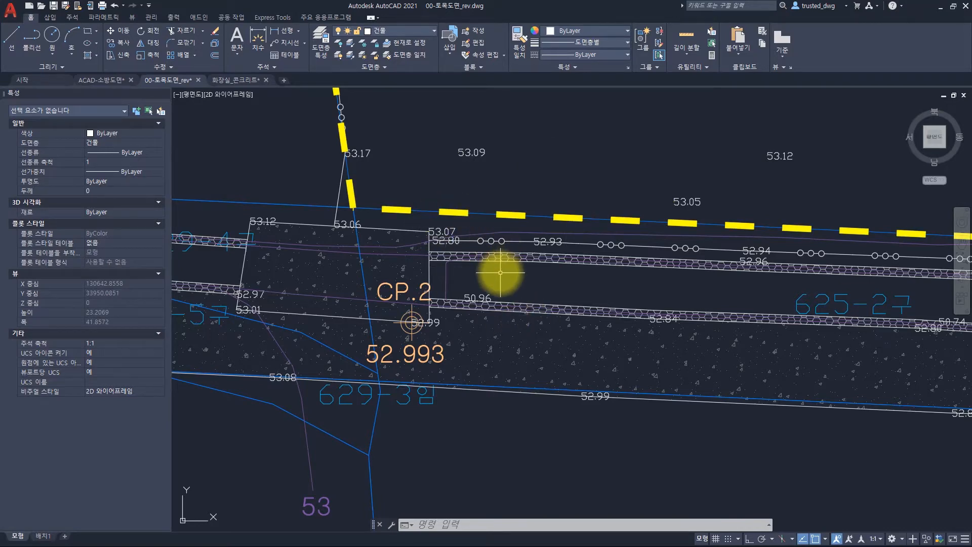
Inspect the pattern properties of the concrete paving hatch and of the honeycomb hatch along the stone wall strip.
{"action": "left_click", "coordinate": [568, 337]}
{"action": "left_click", "coordinate": [532, 361]}
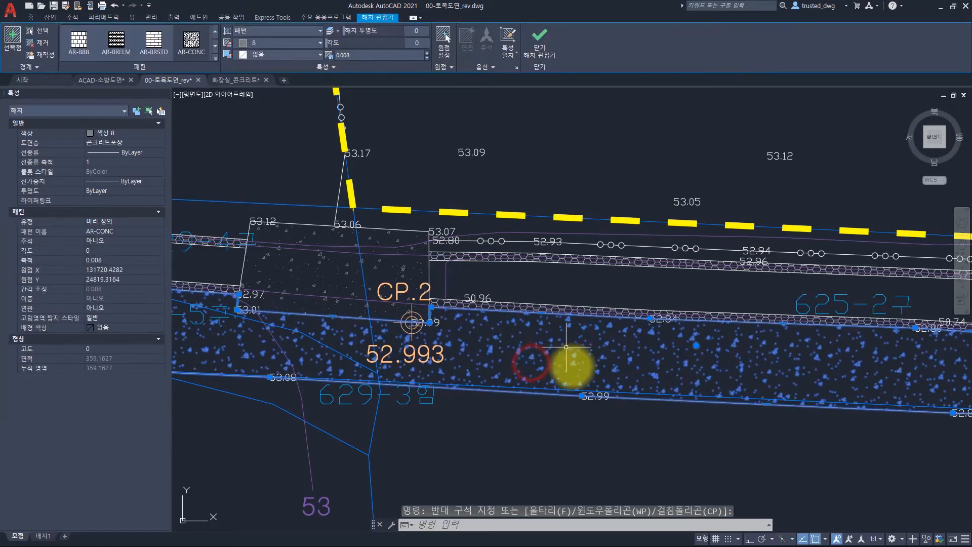
{"action": "key", "text": "Escape"}
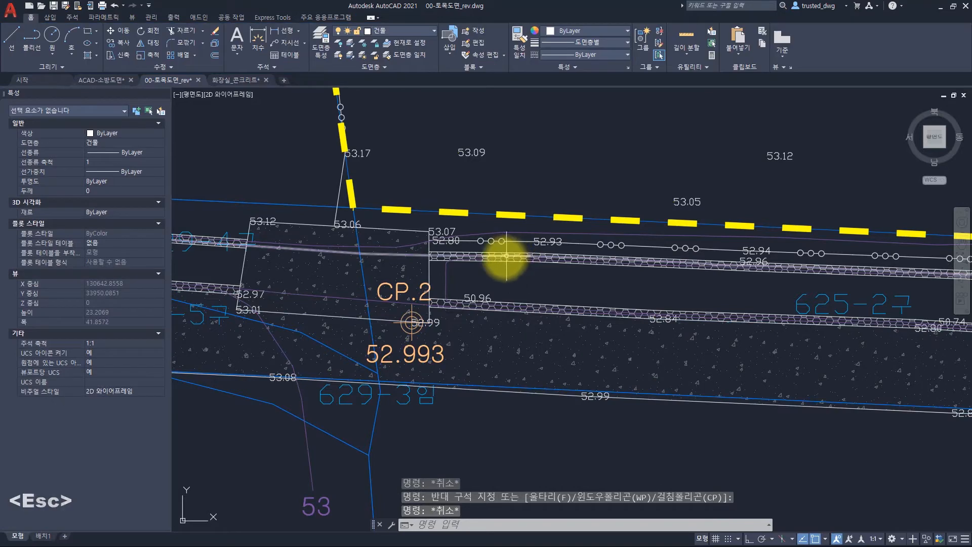
{"action": "scroll", "coordinate": [506, 256], "scroll_direction": "up", "scroll_amount": 8}
{"action": "left_click", "coordinate": [484, 244]}
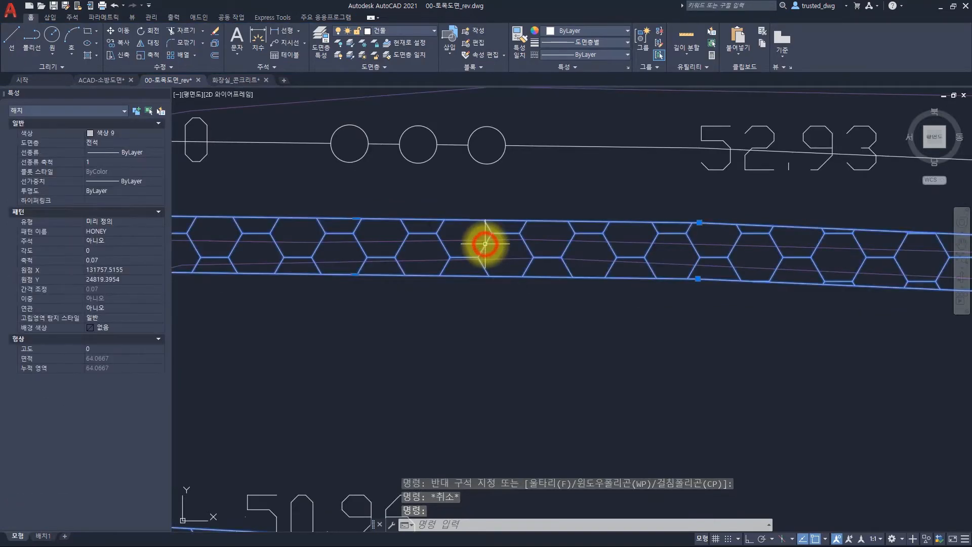
{"action": "scroll", "coordinate": [539, 304], "scroll_direction": "down", "scroll_amount": 5}
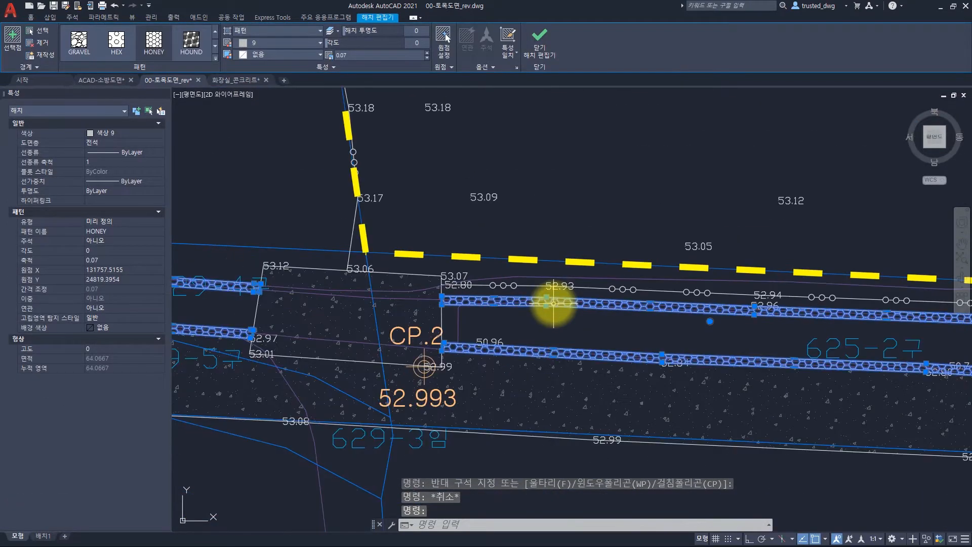
{"action": "key", "text": "Escape"}
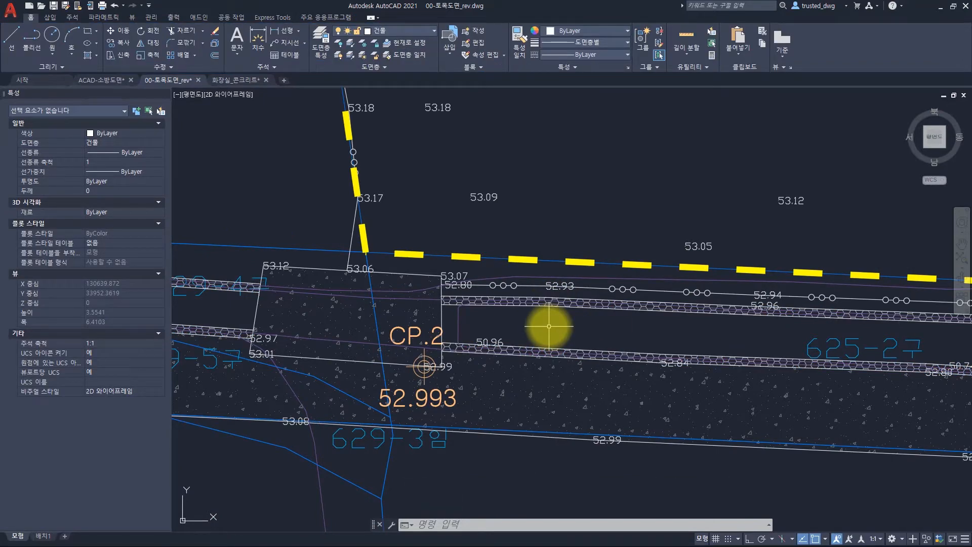
Switch to the 화장실_콘크리트 drawing.
{"action": "type", "text": "h"}
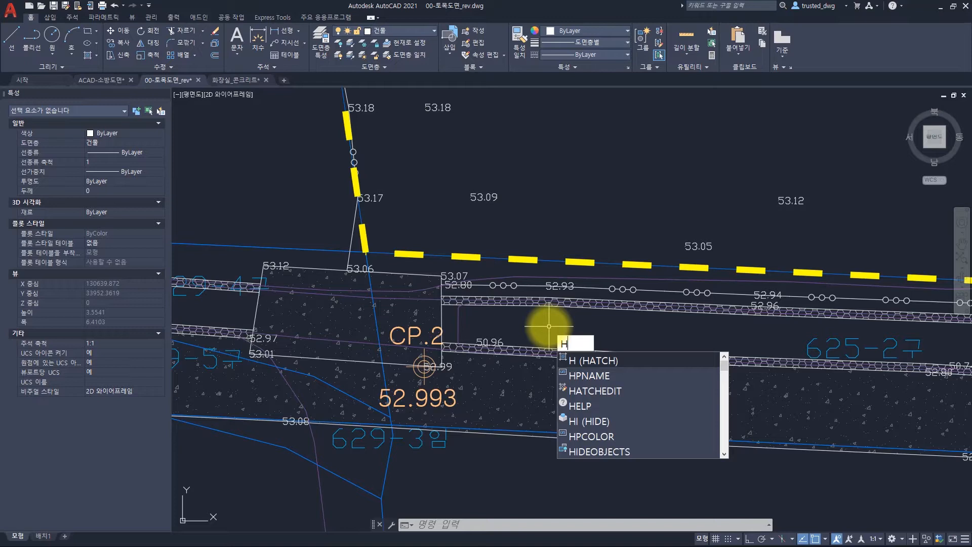
{"action": "key", "text": "Escape"}
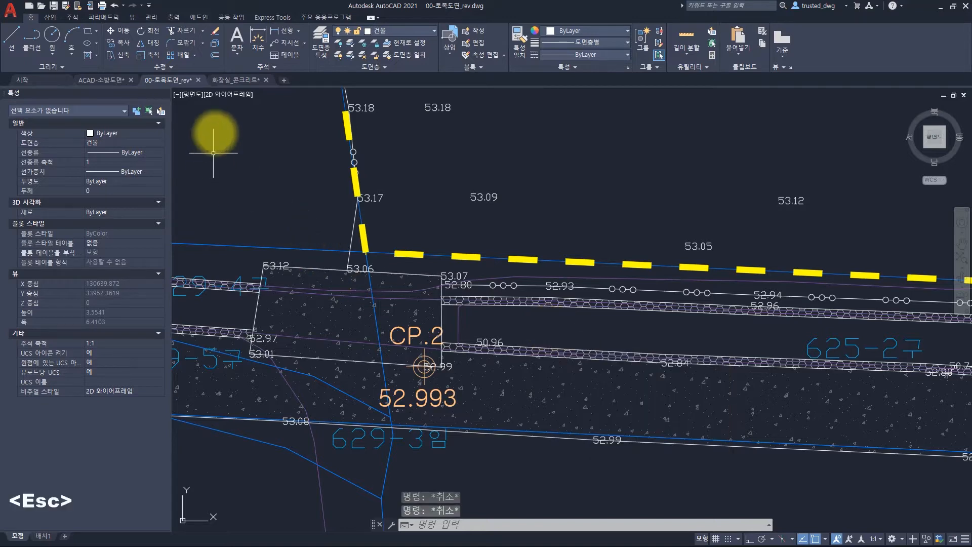
{"action": "left_click", "coordinate": [241, 81]}
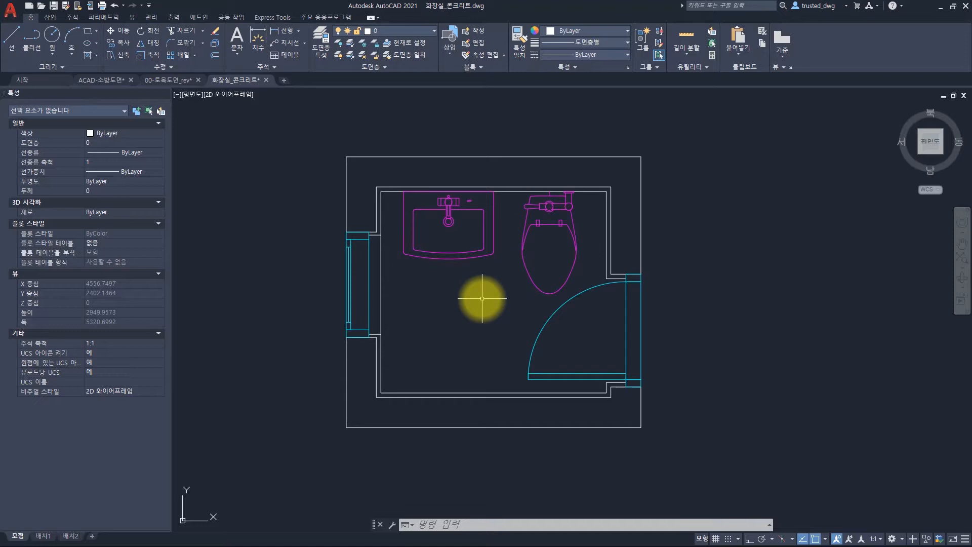
{"action": "type", "text": "h"}
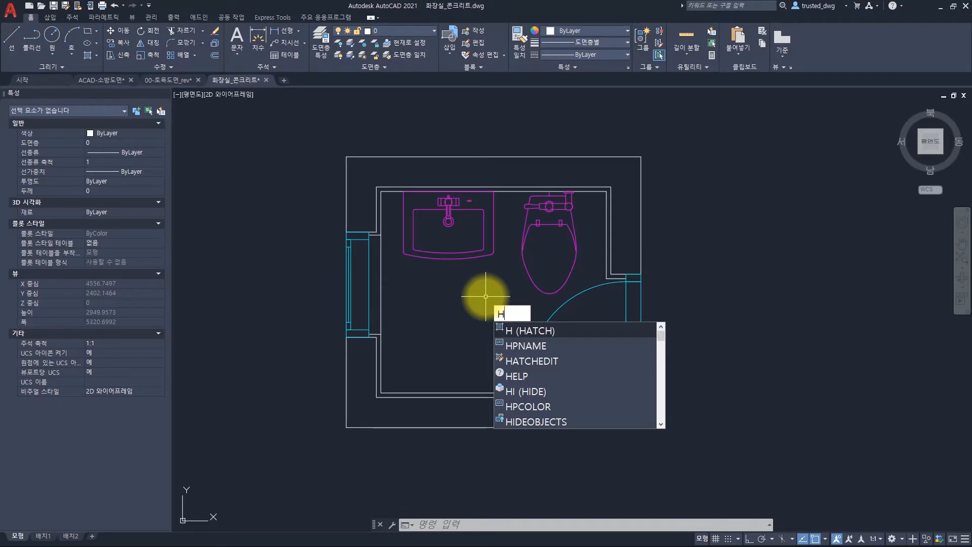
{"action": "key", "text": "space"}
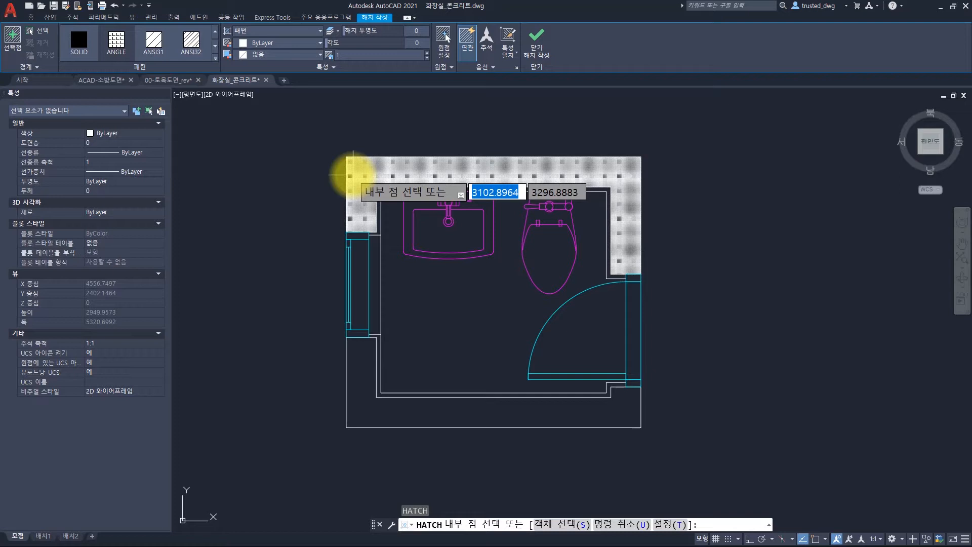
{"action": "key", "text": "Escape"}
{"action": "key", "text": "Escape"}
{"action": "key", "text": "Escape"}
{"action": "key", "text": "Escape"}
{"action": "key", "text": "Escape"}
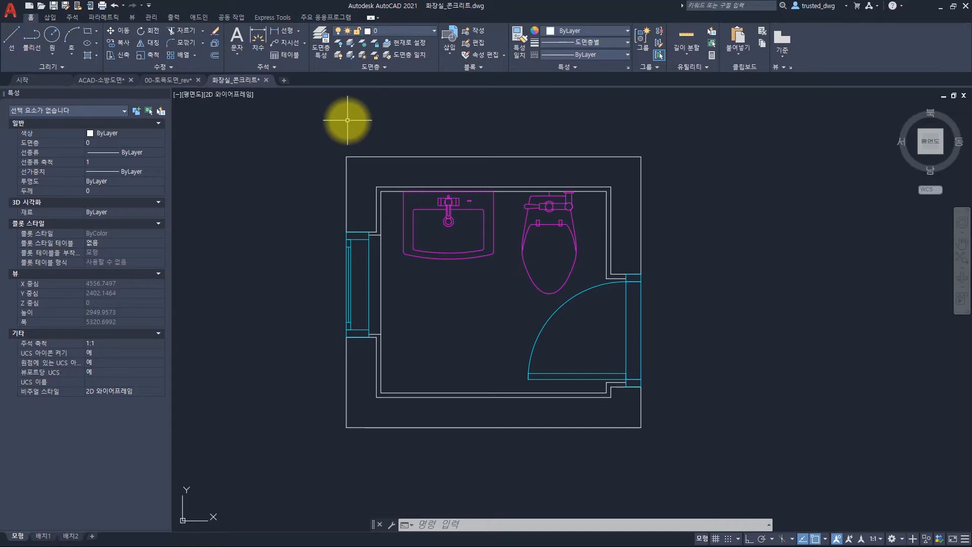
Check the layer override choices for dimensions, picking 현재 사용 (use current).
{"action": "left_click", "coordinate": [72, 18]}
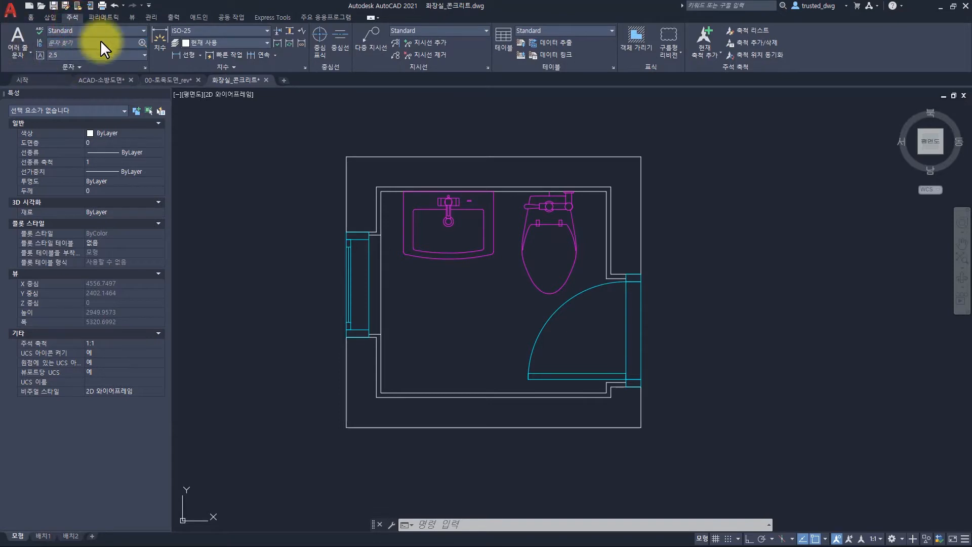
{"action": "left_click", "coordinate": [74, 64]}
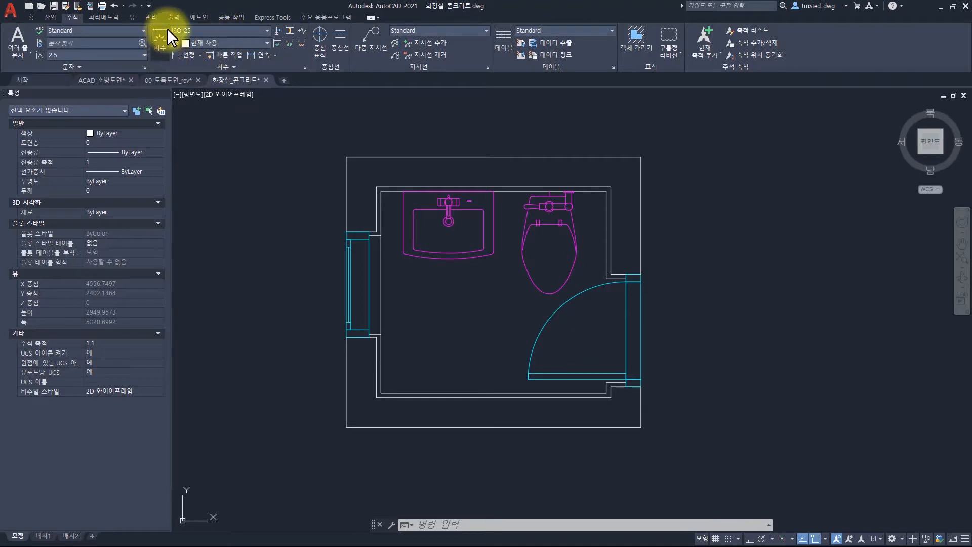
{"action": "left_click", "coordinate": [202, 42]}
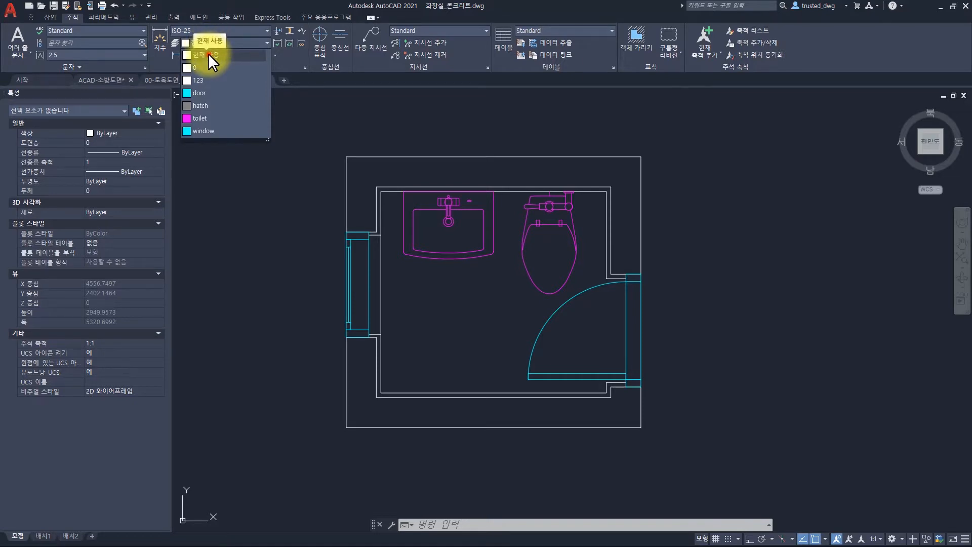
{"action": "left_click", "coordinate": [208, 53]}
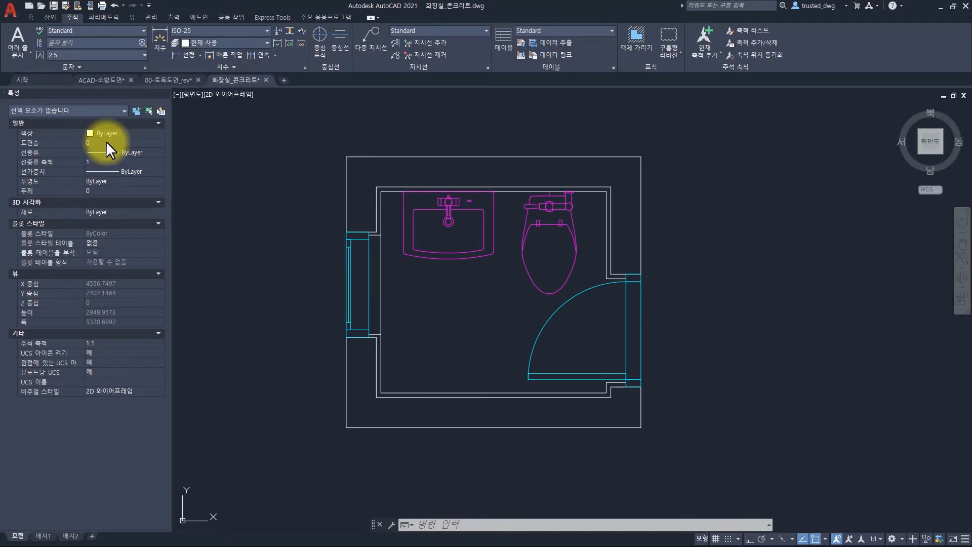
{"action": "left_click", "coordinate": [33, 17]}
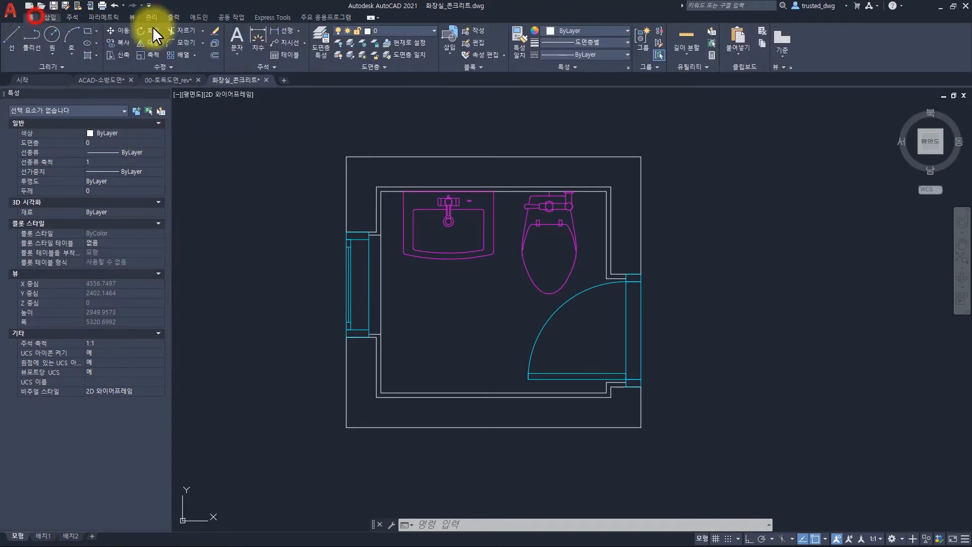
Set the layer override for new hatches to the hatch layer within the Hatch command, and leave the command without placing a hatch.
{"action": "type", "text": "h"}
{"action": "key", "text": "space"}
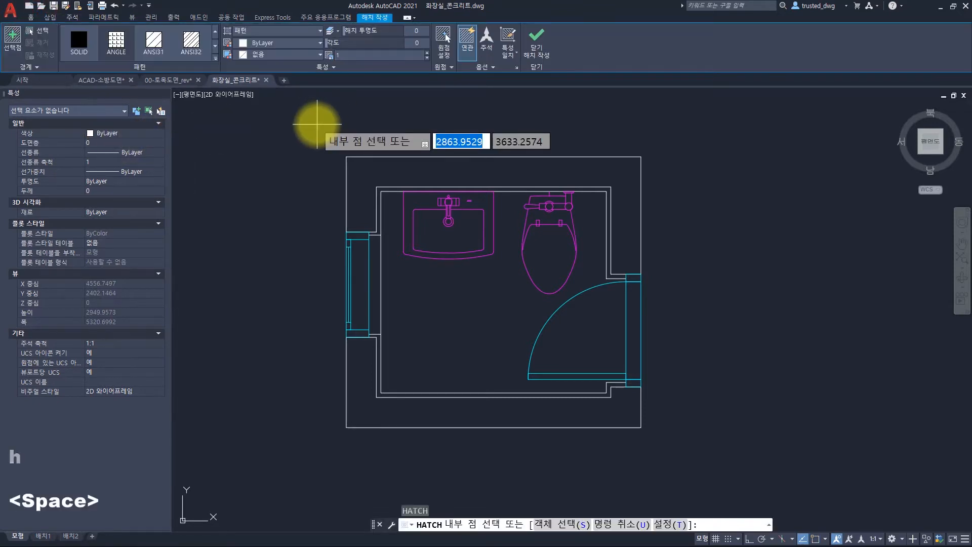
{"action": "left_click", "coordinate": [342, 67]}
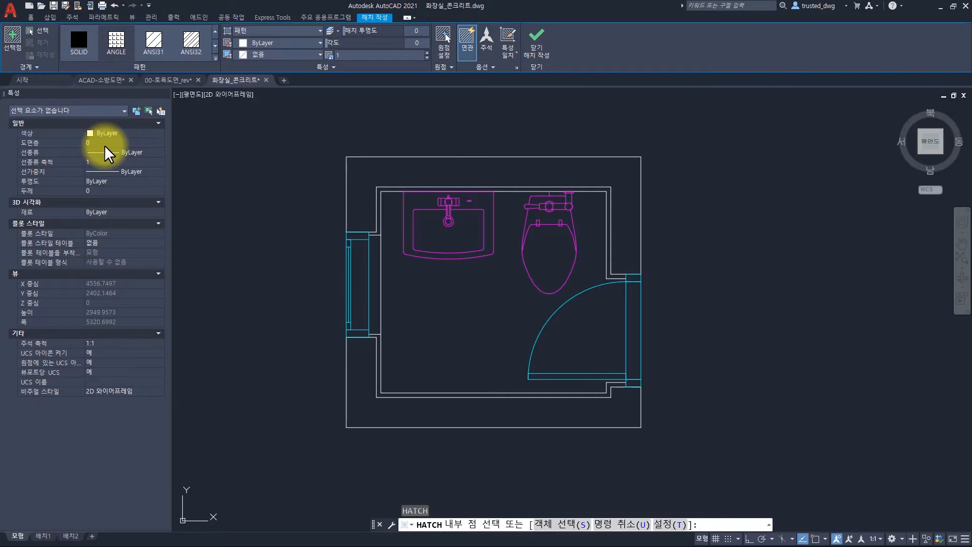
{"action": "left_click", "coordinate": [250, 66]}
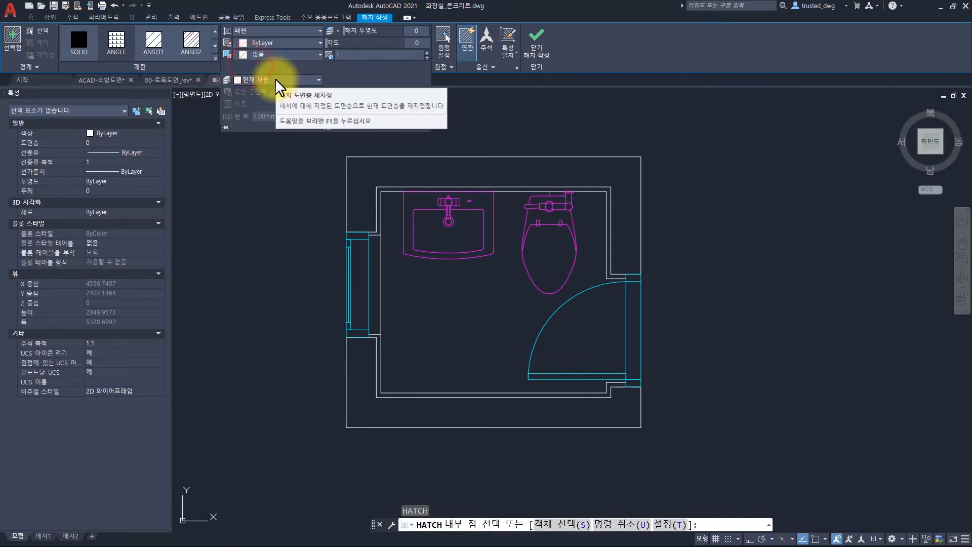
{"action": "left_click", "coordinate": [276, 79]}
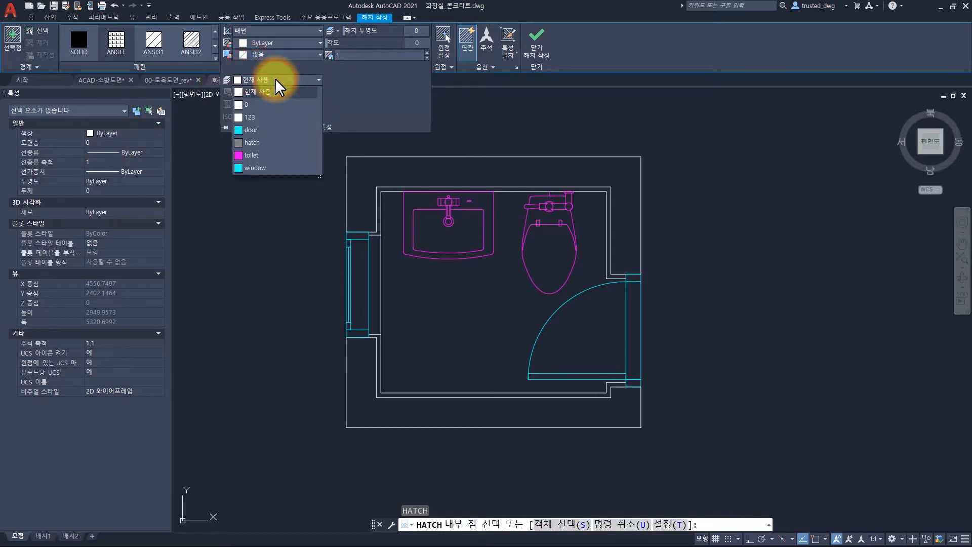
{"action": "left_click", "coordinate": [269, 141]}
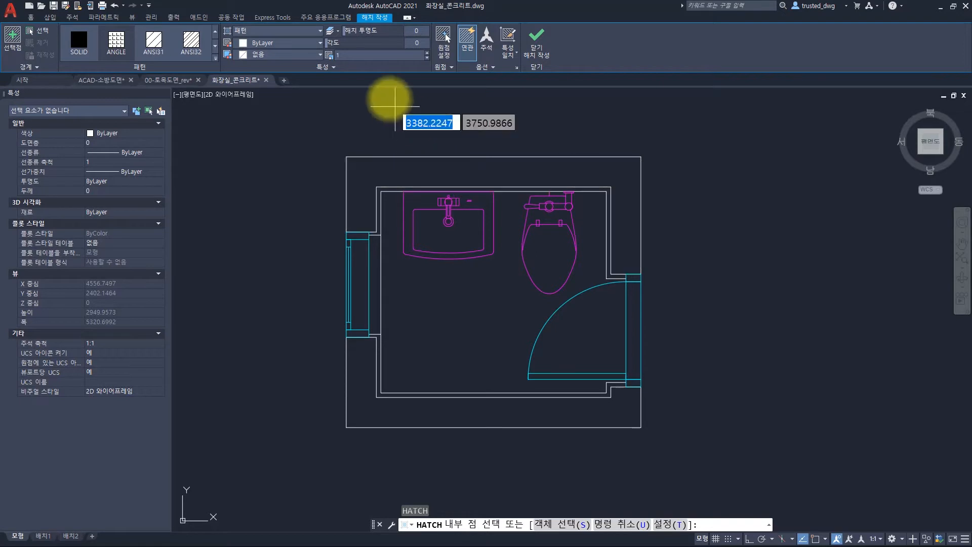
{"action": "left_click", "coordinate": [343, 68]}
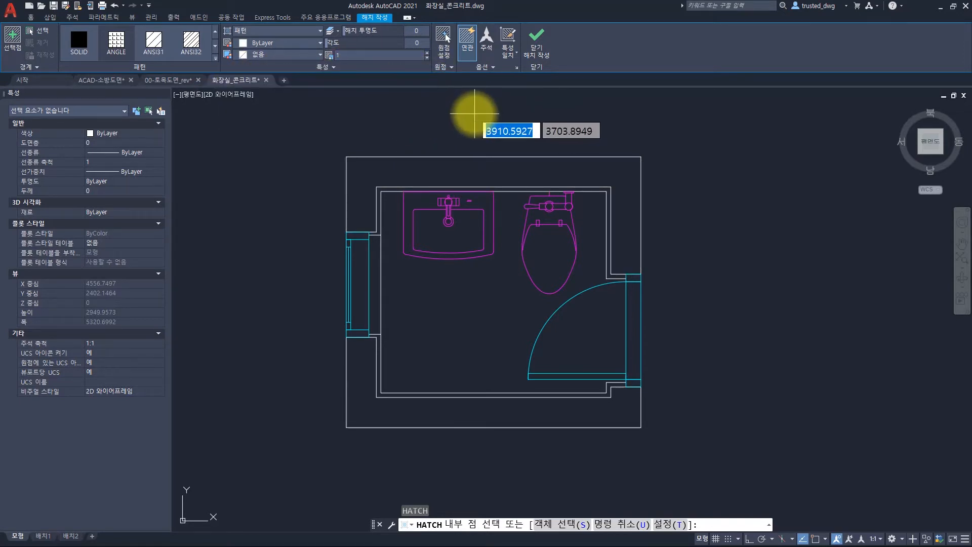
{"action": "key", "text": "Escape"}
{"action": "key", "text": "Escape"}
{"action": "key", "text": "Escape"}
Set the HPLAYER system variable to hatch.
{"action": "type", "text": "hp"}
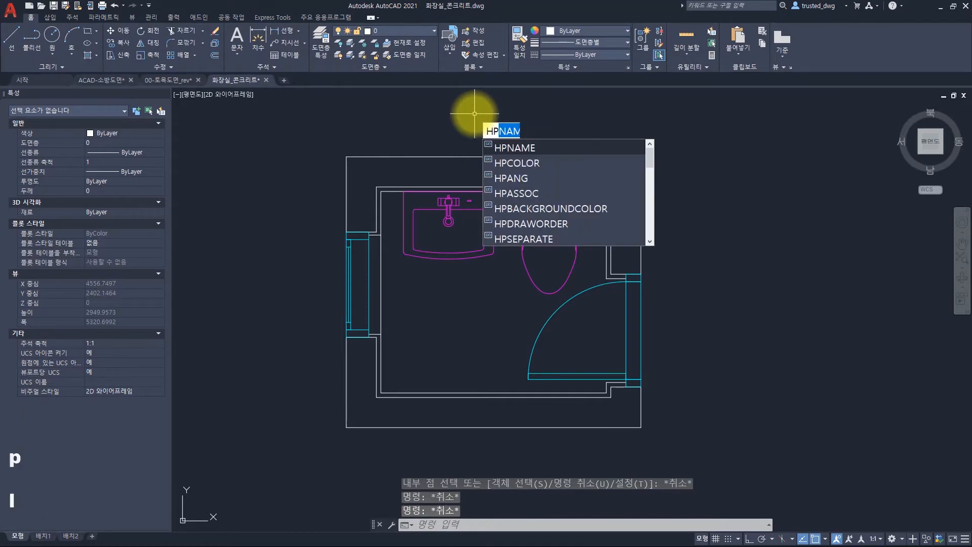
{"action": "type", "text": "layer"}
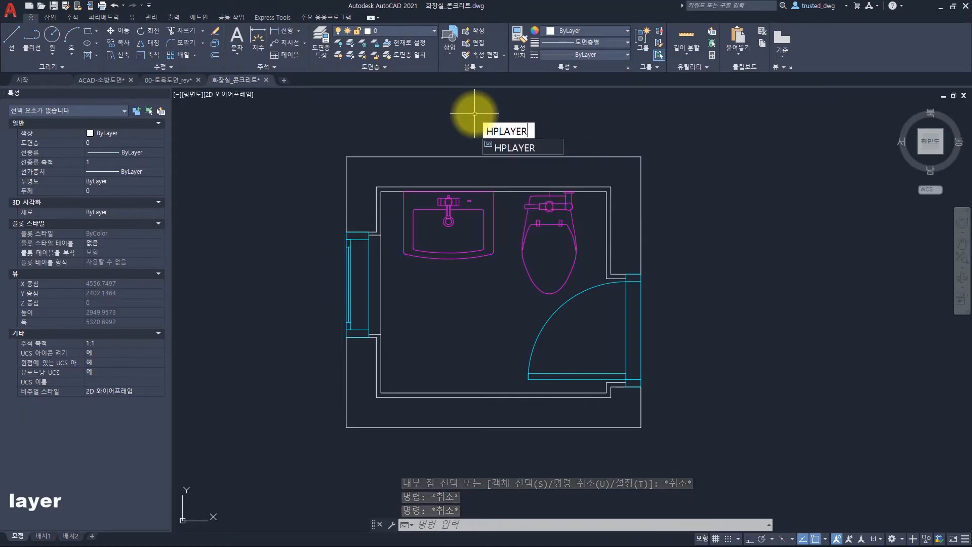
{"action": "key", "text": "Return"}
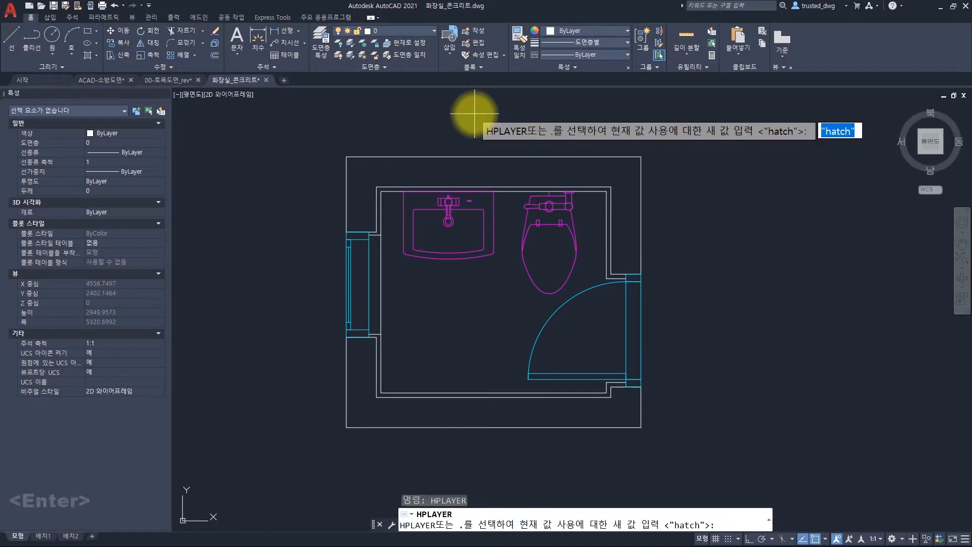
{"action": "type", "text": "."}
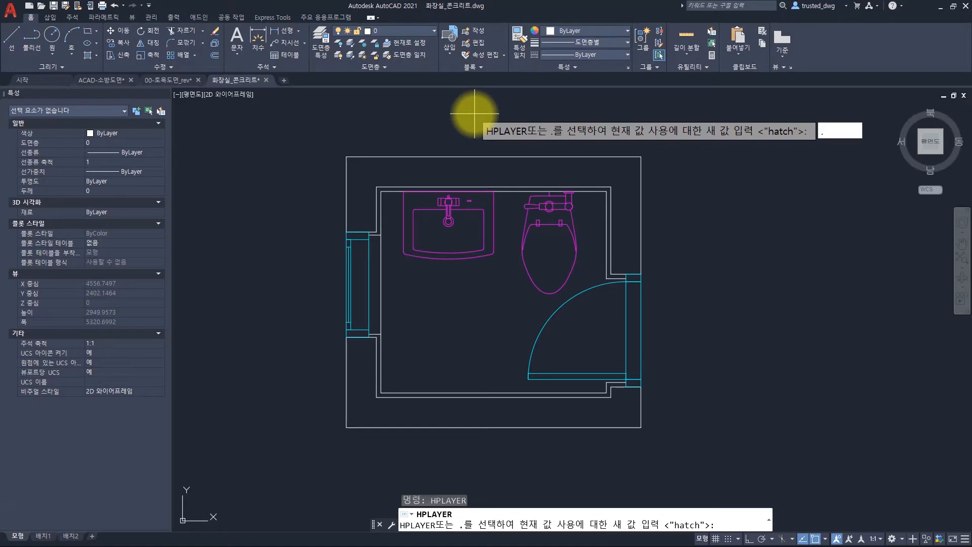
{"action": "key", "text": "BackSpace"}
{"action": "type", "text": "hatch"}
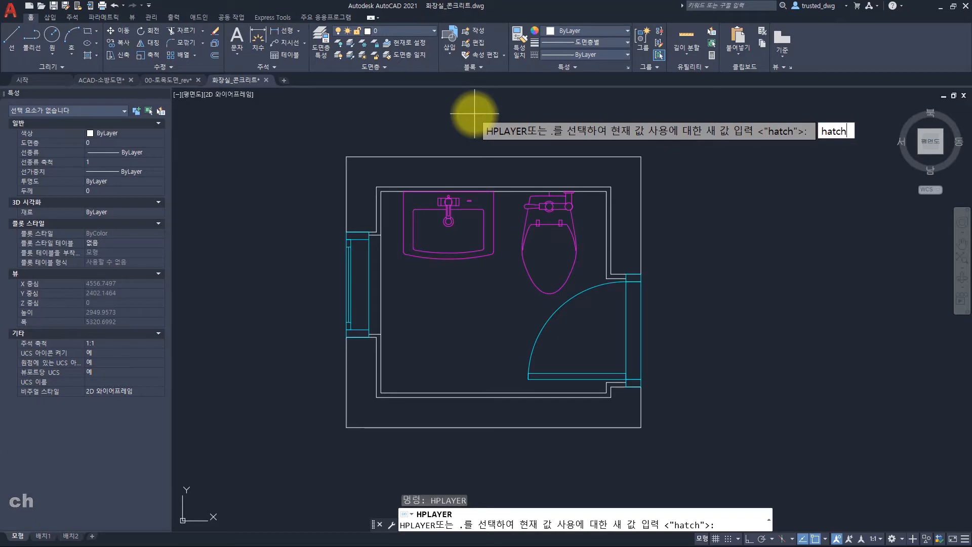
{"action": "key", "text": "Return"}
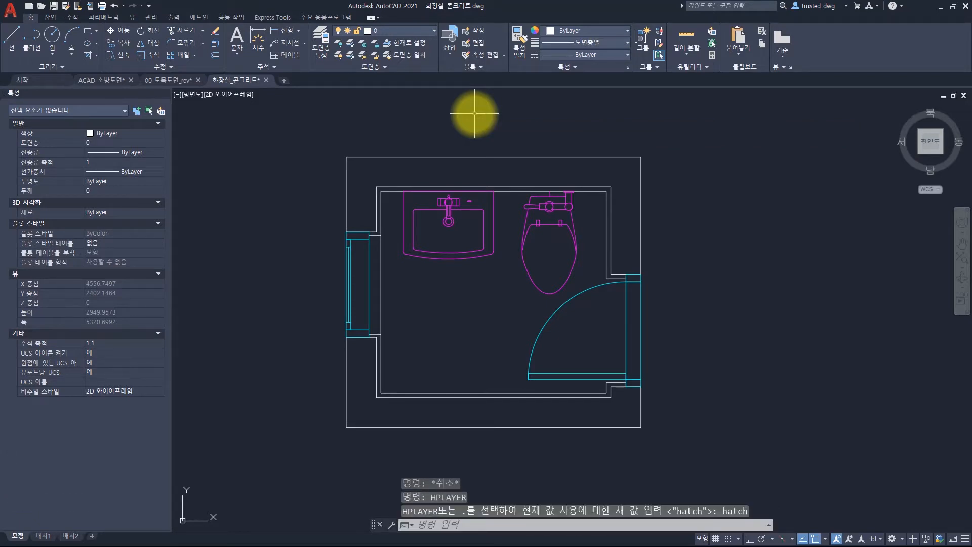
Start the Hatch command and choose the AR-CONC concrete pattern.
{"action": "type", "text": "h"}
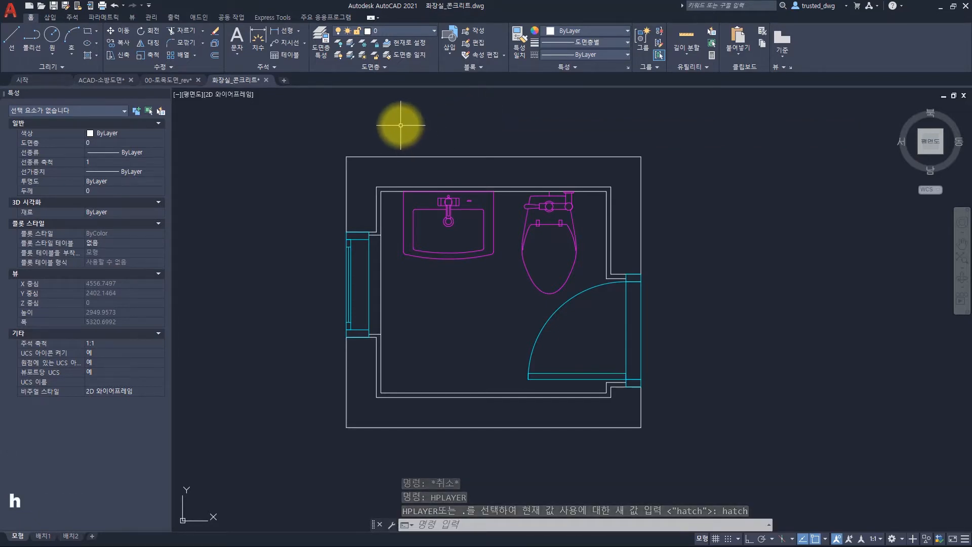
{"action": "key", "text": "space"}
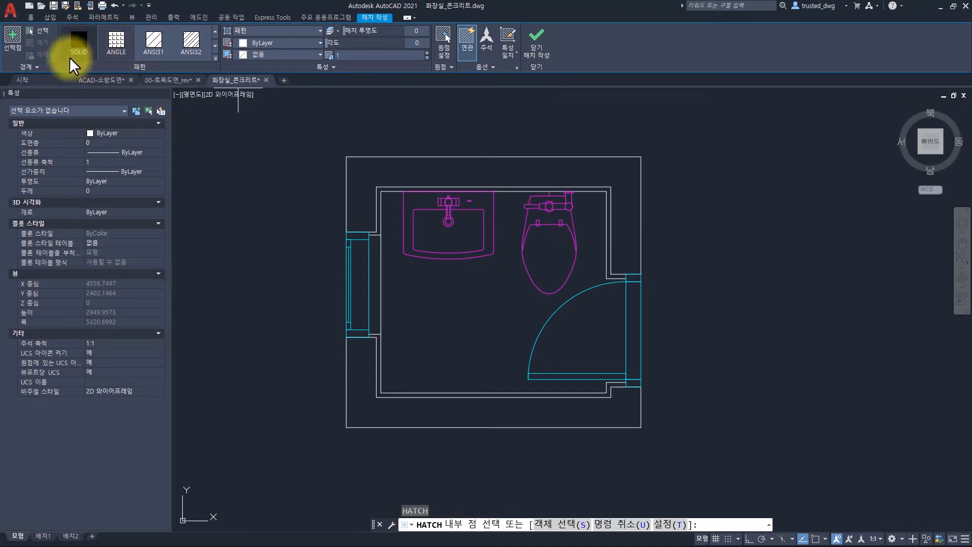
{"action": "left_click", "coordinate": [72, 44]}
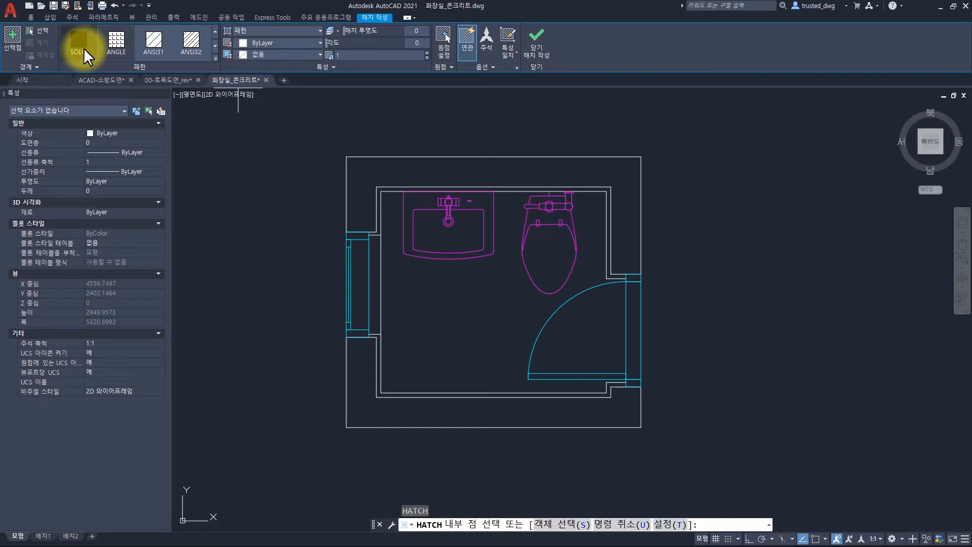
{"action": "left_click", "coordinate": [215, 57]}
{"action": "scroll", "coordinate": [186, 94], "scroll_direction": "down", "scroll_amount": 5}
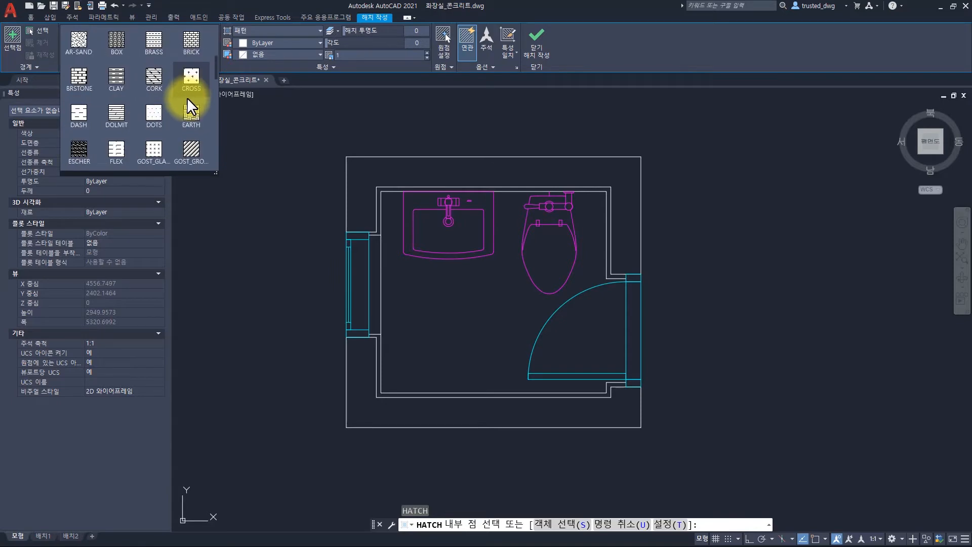
{"action": "scroll", "coordinate": [187, 98], "scroll_direction": "up", "scroll_amount": 5}
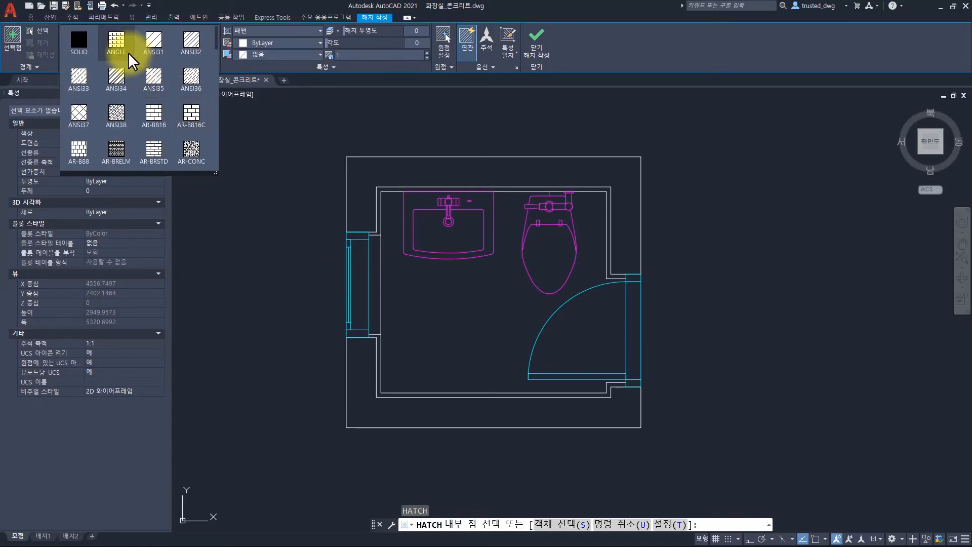
{"action": "left_click", "coordinate": [194, 159]}
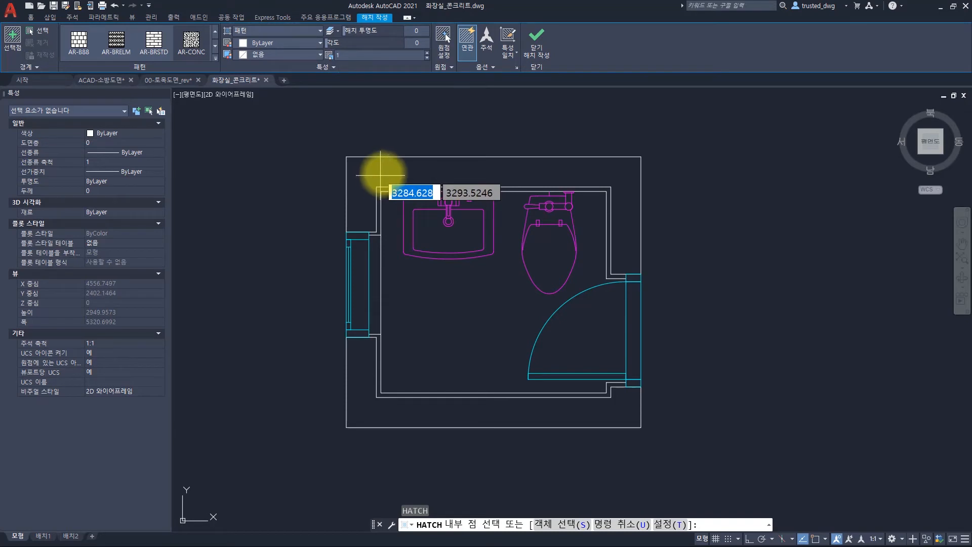
Try a yellow background colour for the hatch and reset the background colour to 없음 (none).
{"action": "left_click", "coordinate": [270, 54]}
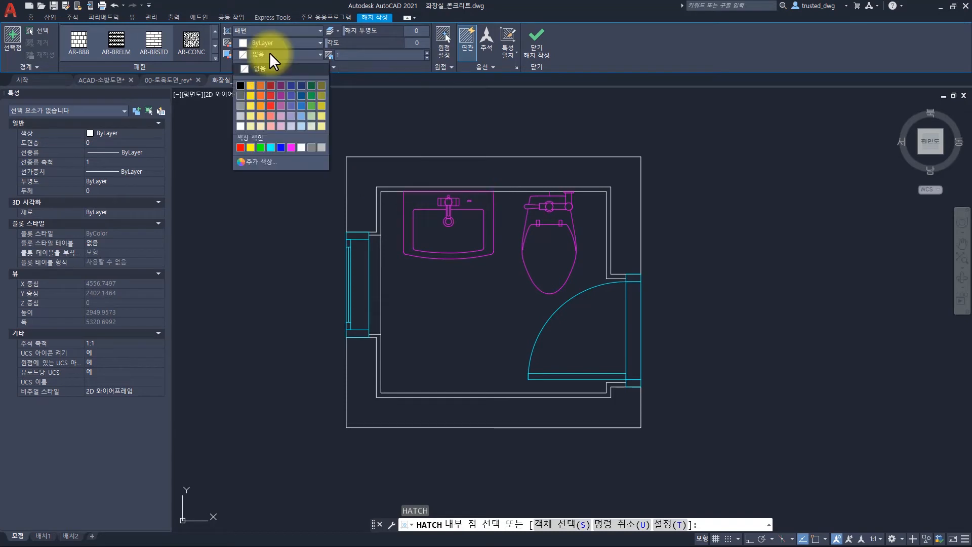
{"action": "left_click", "coordinate": [249, 147]}
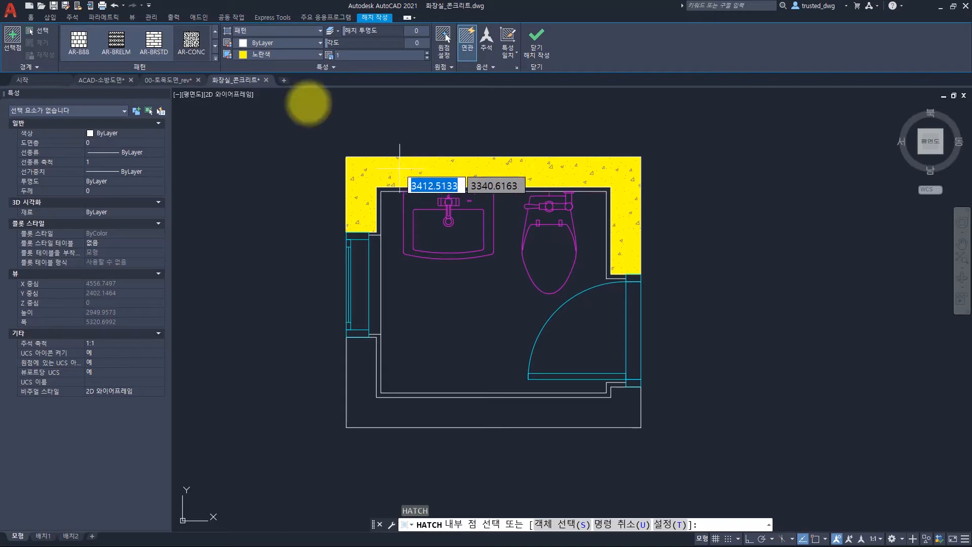
{"action": "left_click", "coordinate": [272, 54]}
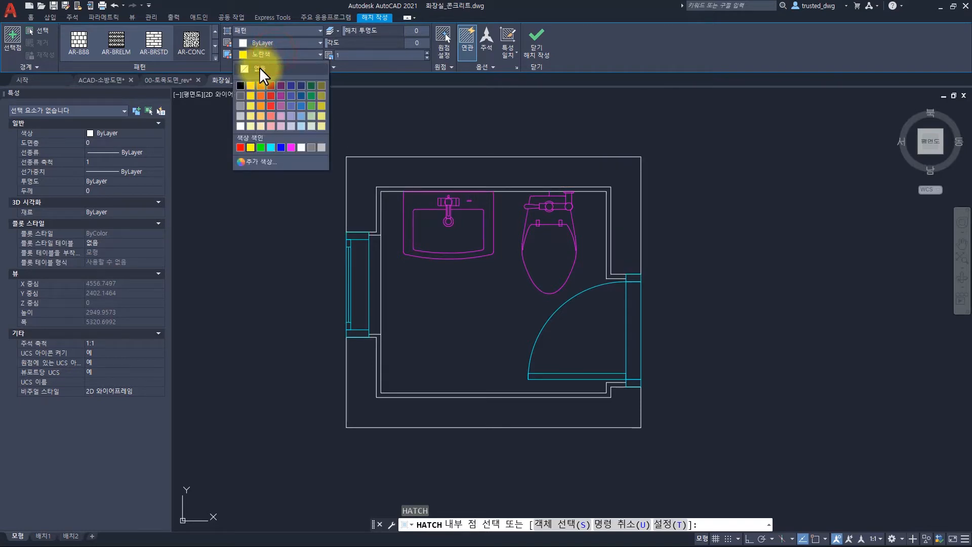
{"action": "left_click", "coordinate": [259, 67]}
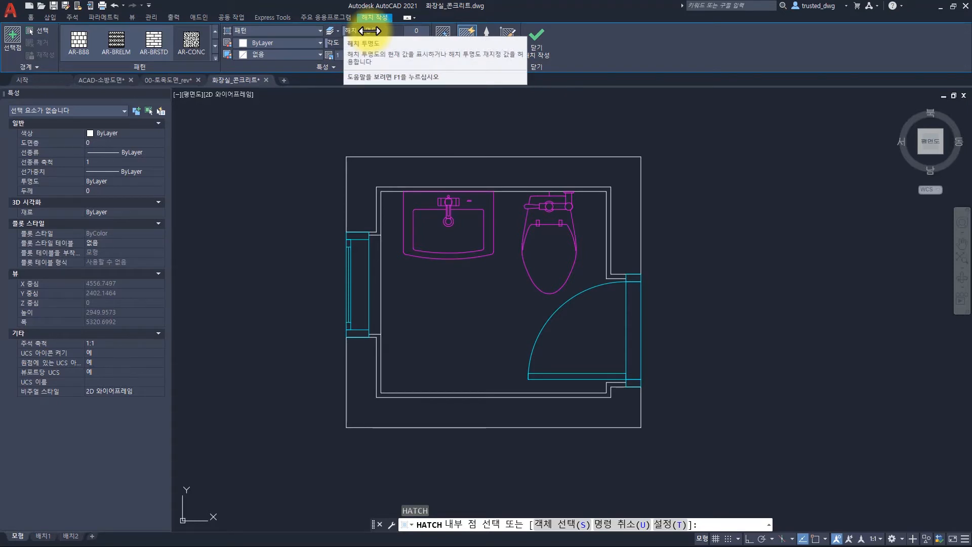
Examine the transparency values in the layer properties manager.
{"action": "left_click", "coordinate": [31, 17]}
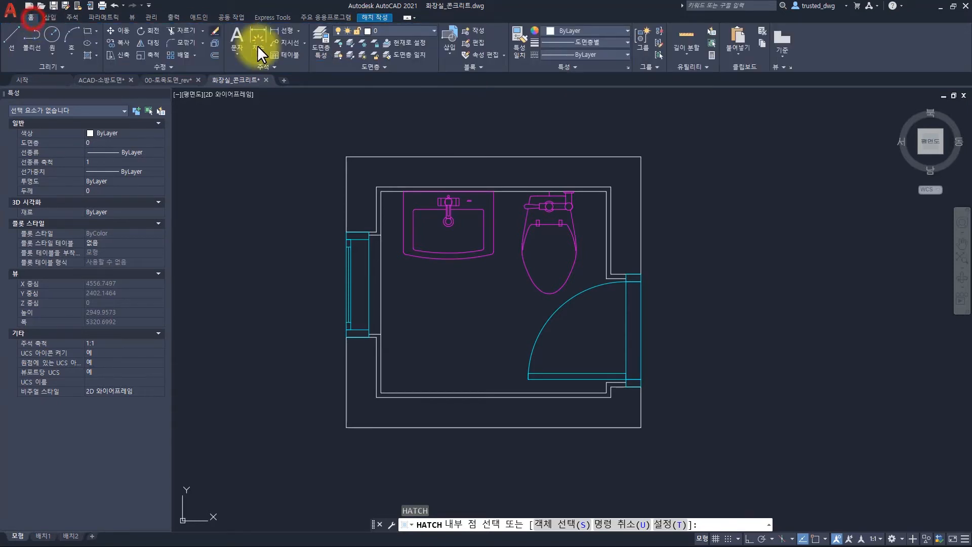
{"action": "left_click", "coordinate": [311, 36]}
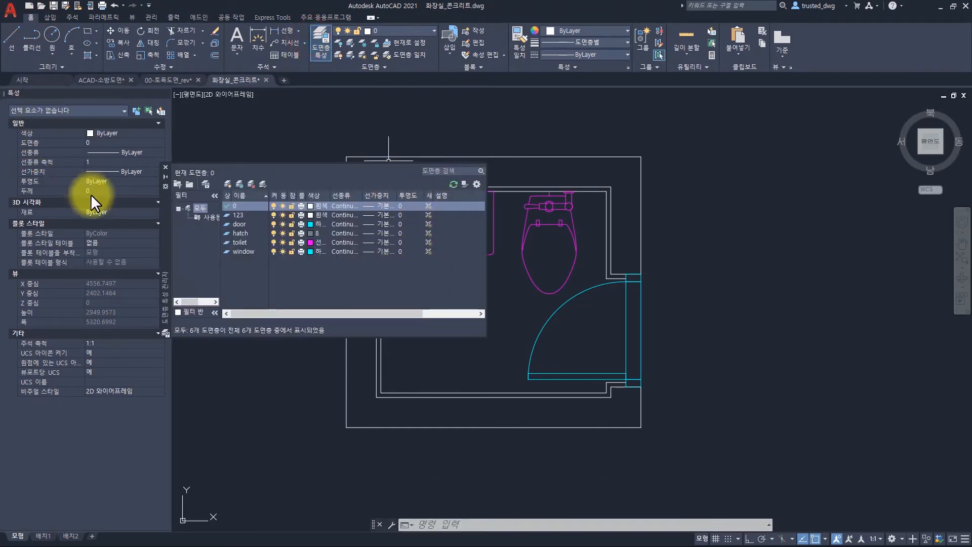
{"action": "left_click", "coordinate": [166, 167]}
Hatch the upper and lower wall areas with the AR-CONC pattern at a scale of 0.5.
{"action": "type", "text": "h"}
{"action": "key", "text": "space"}
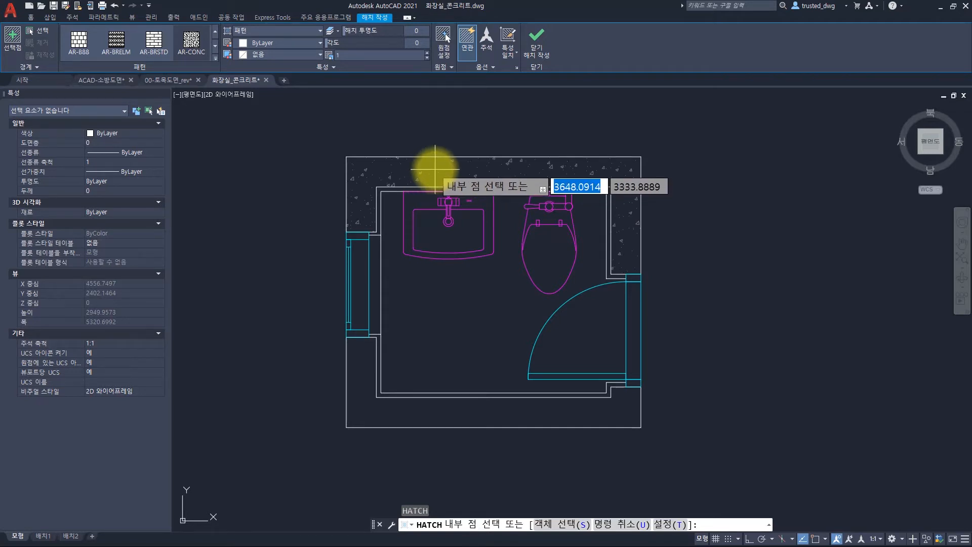
{"action": "left_click", "coordinate": [369, 56]}
{"action": "type", "text": "0"}
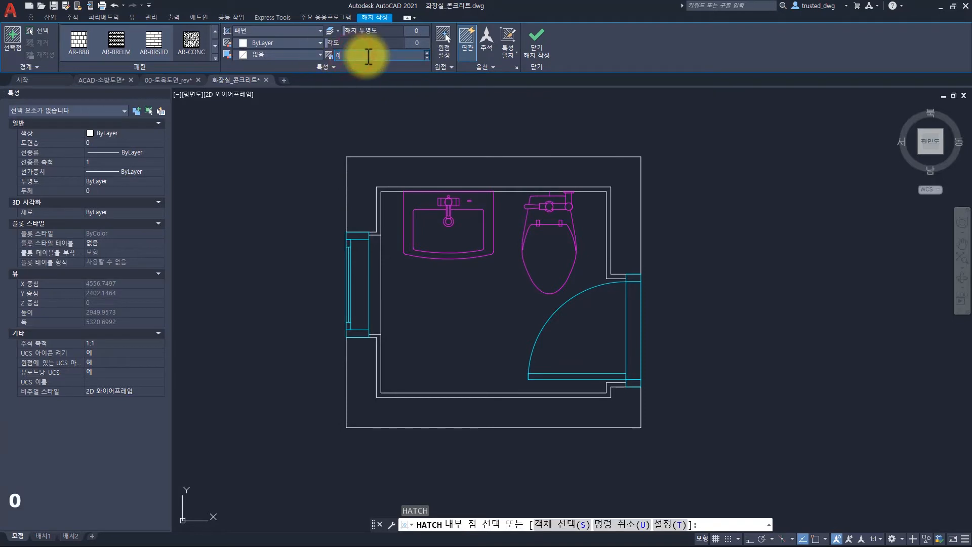
{"action": "type", "text": ".5"}
{"action": "key", "text": "Return"}
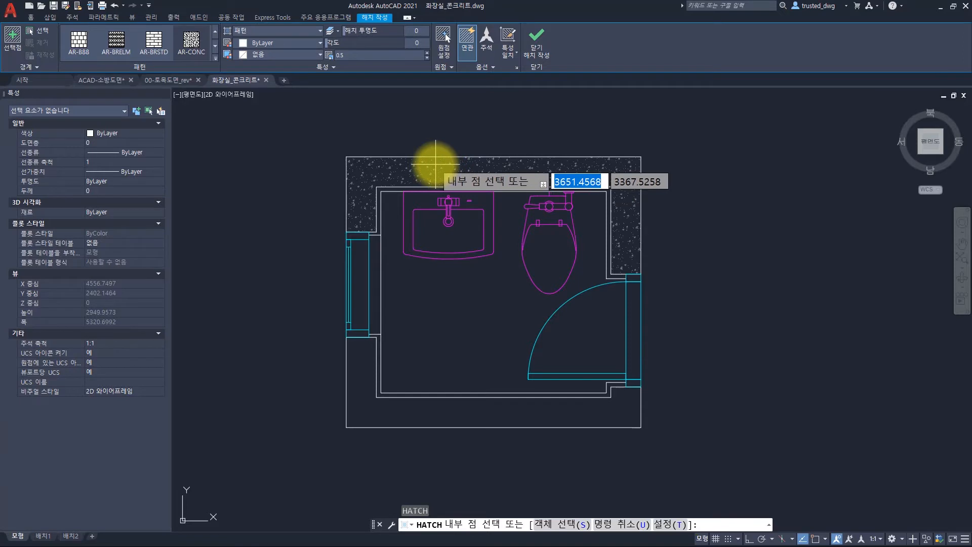
{"action": "left_click", "coordinate": [435, 163]}
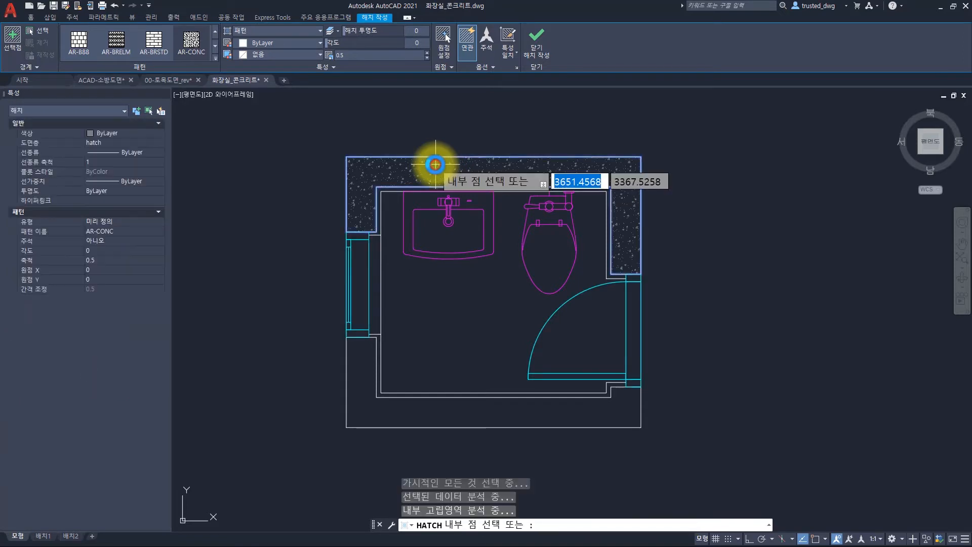
{"action": "left_click", "coordinate": [415, 404]}
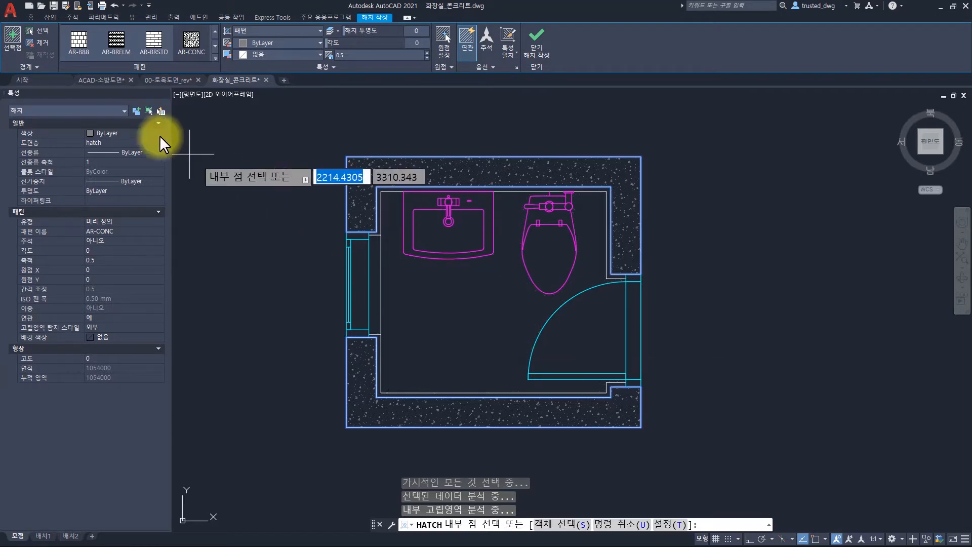
Add the washbasin outline to the hatch as a boundary object and remove that boundary again.
{"action": "left_click", "coordinate": [41, 30]}
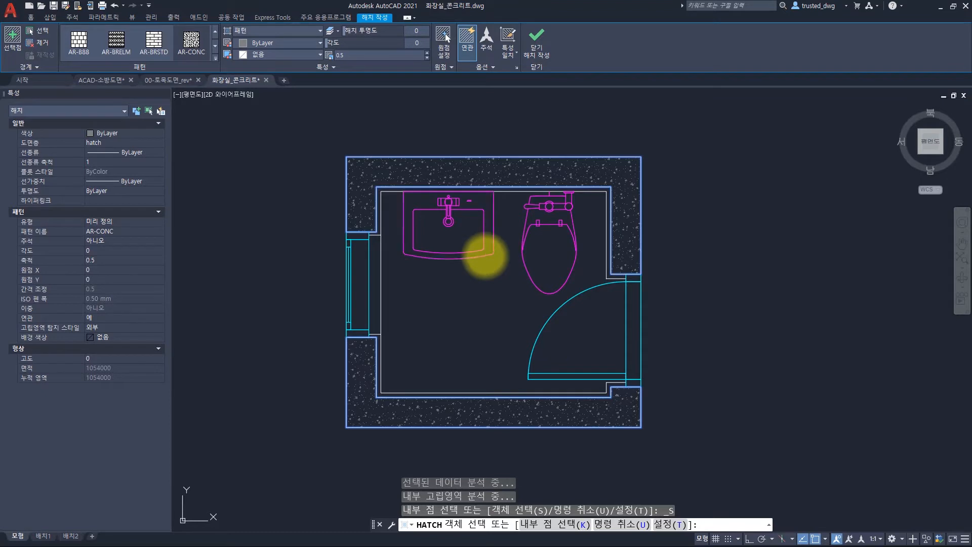
{"action": "left_click", "coordinate": [484, 253]}
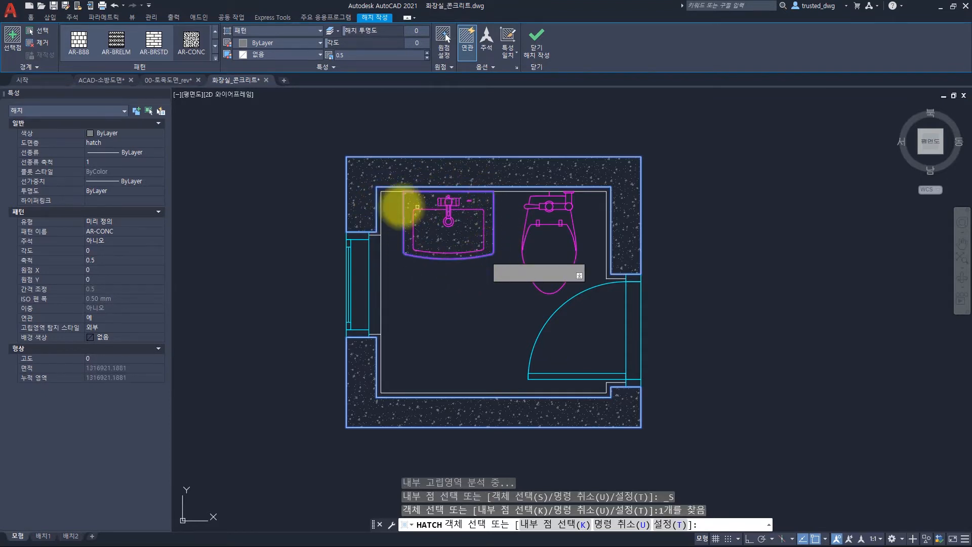
{"action": "left_click", "coordinate": [32, 44]}
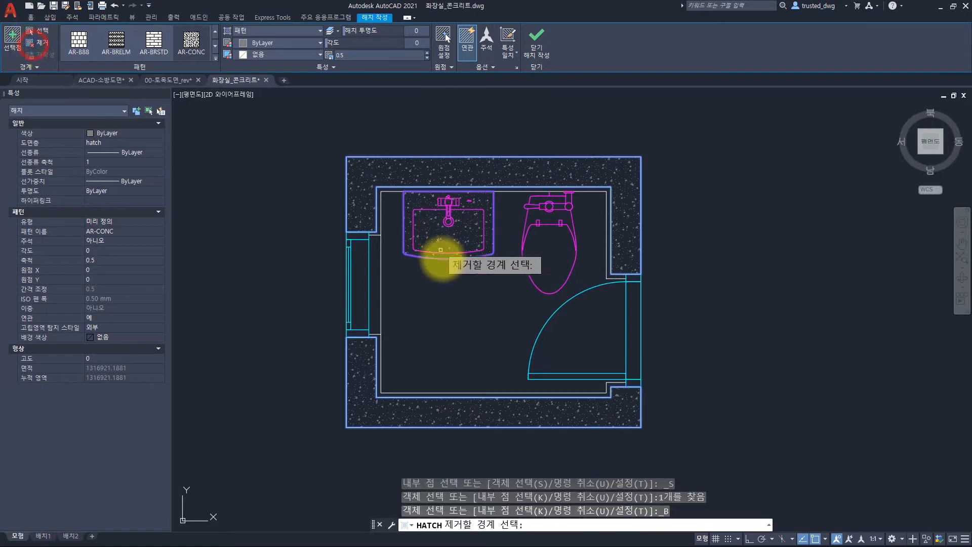
{"action": "left_click", "coordinate": [446, 259]}
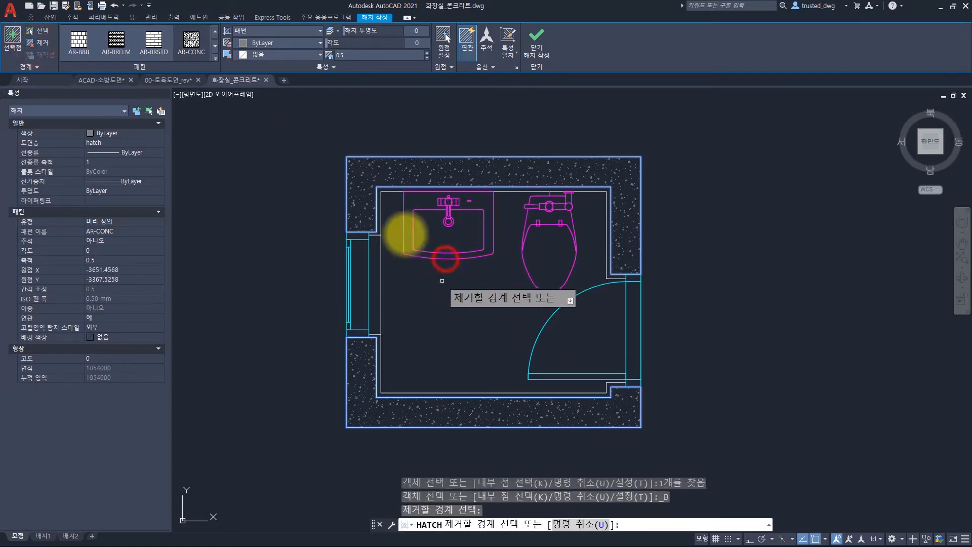
Return to picking internal points, check the additional boundary options, and finish the wall hatch.
{"action": "left_click", "coordinate": [13, 39]}
{"action": "left_click", "coordinate": [34, 65]}
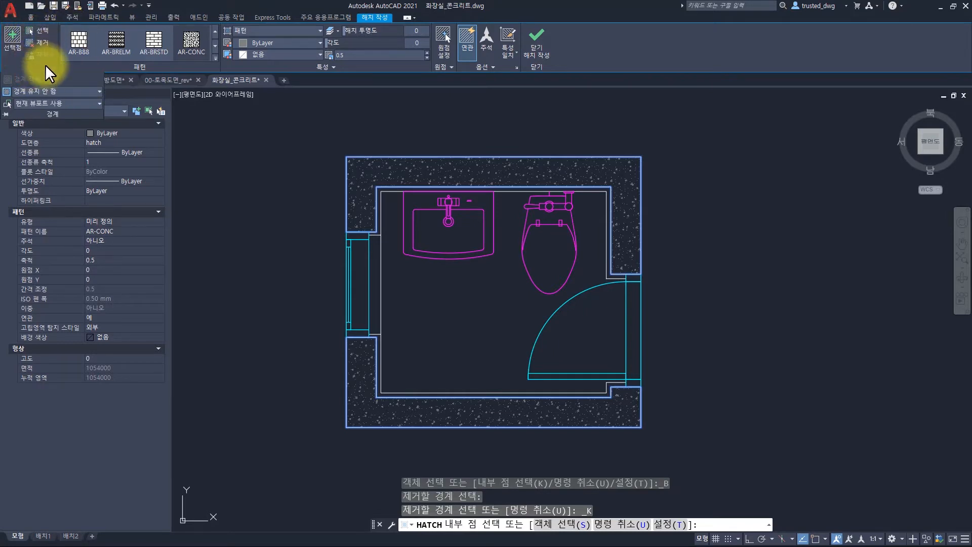
{"action": "left_click", "coordinate": [37, 63]}
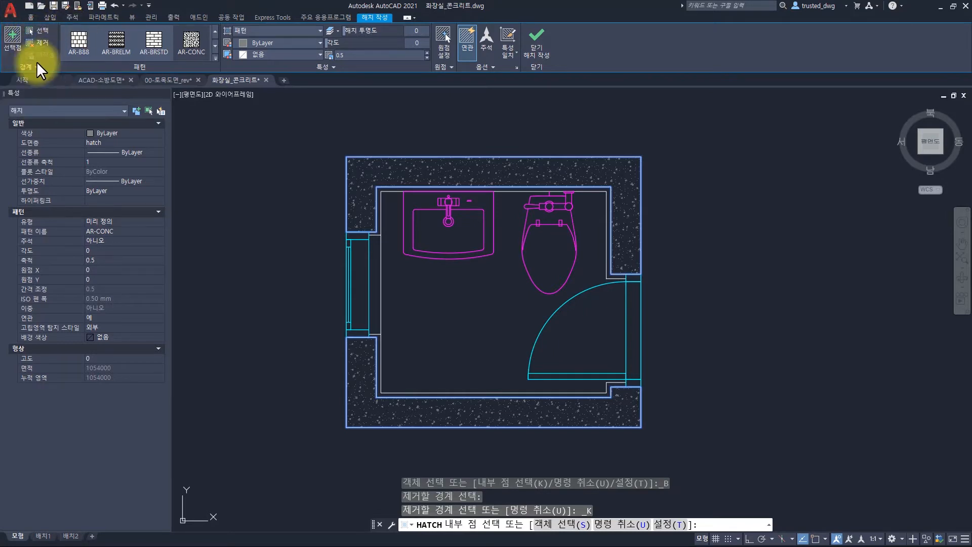
{"action": "left_click", "coordinate": [12, 39]}
{"action": "left_click", "coordinate": [498, 309]}
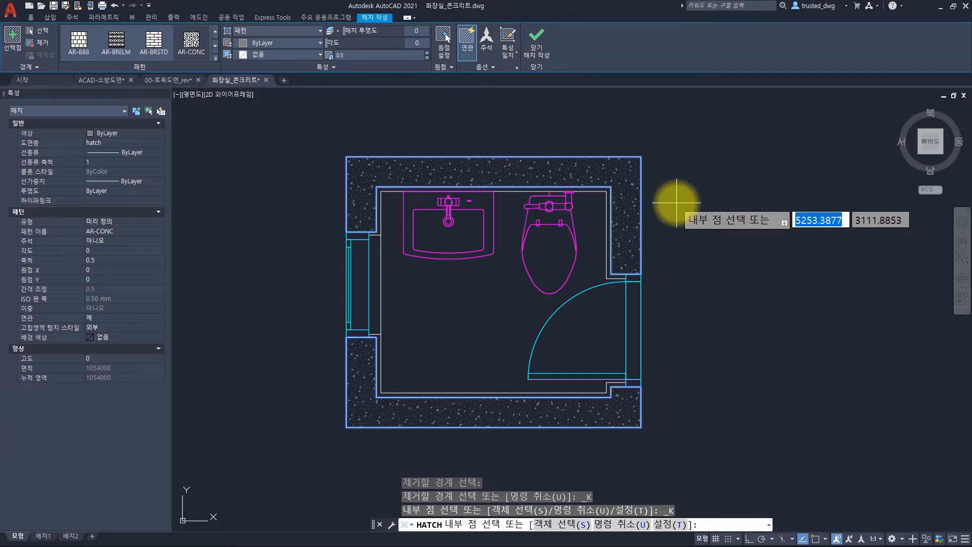
{"action": "key", "text": "space"}
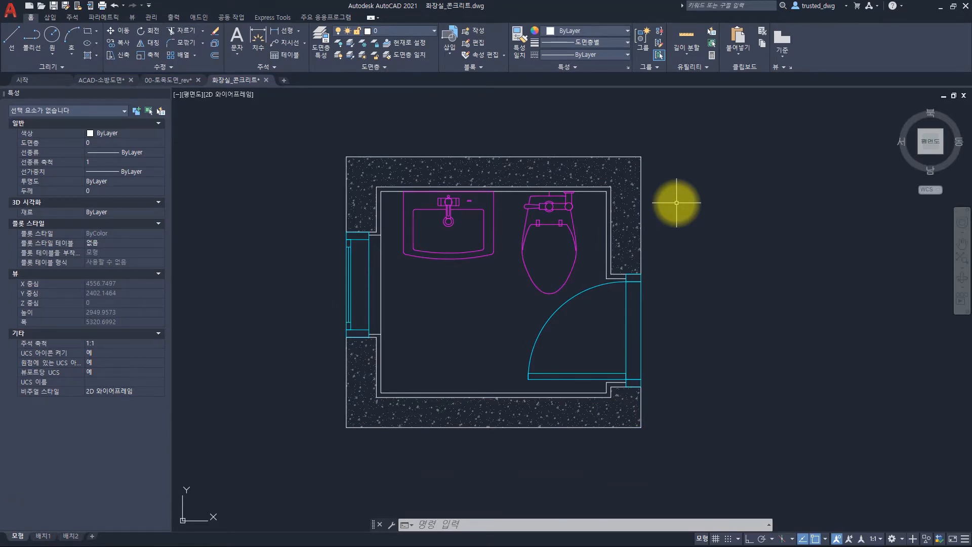
Select the wall hatch to examine it as a single object and inspect its concrete pattern up close, ending with it deselected.
{"action": "left_click", "coordinate": [597, 163]}
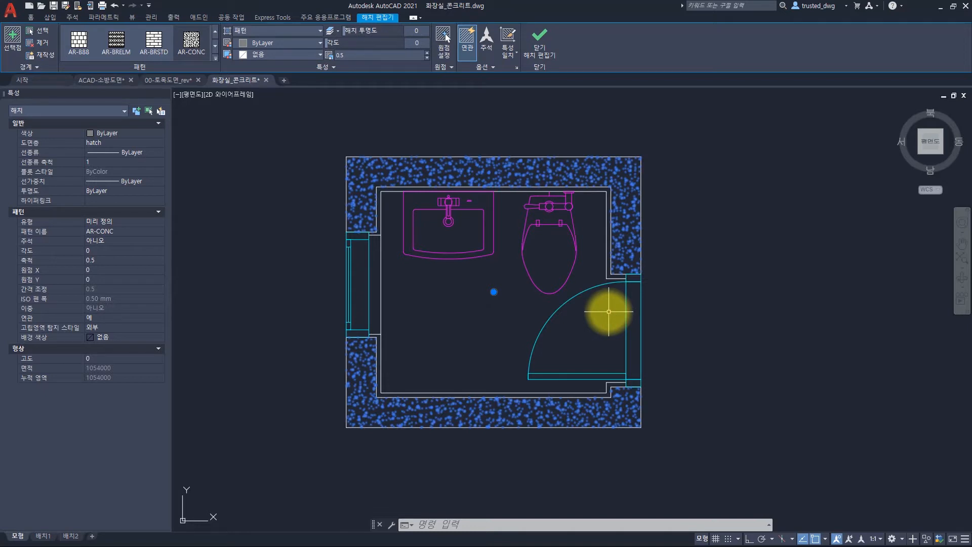
{"action": "key", "text": "Escape"}
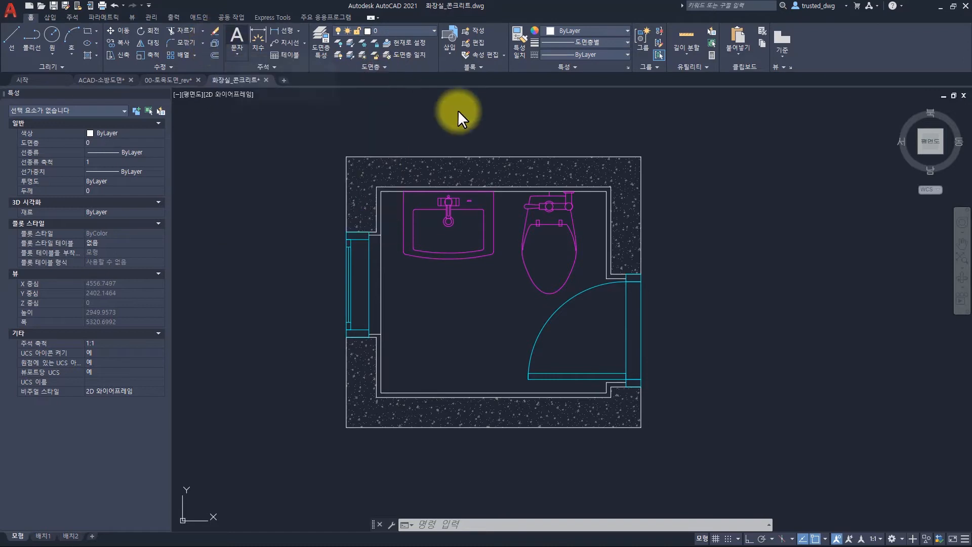
{"action": "left_click", "coordinate": [467, 167]}
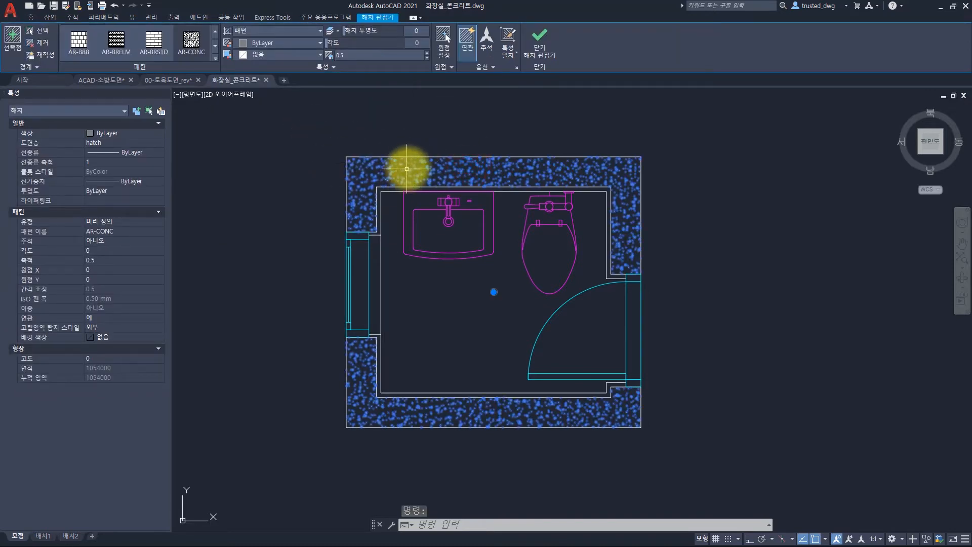
{"action": "scroll", "coordinate": [414, 165], "scroll_direction": "up", "scroll_amount": 5}
{"action": "scroll", "coordinate": [405, 172], "scroll_direction": "up", "scroll_amount": 5}
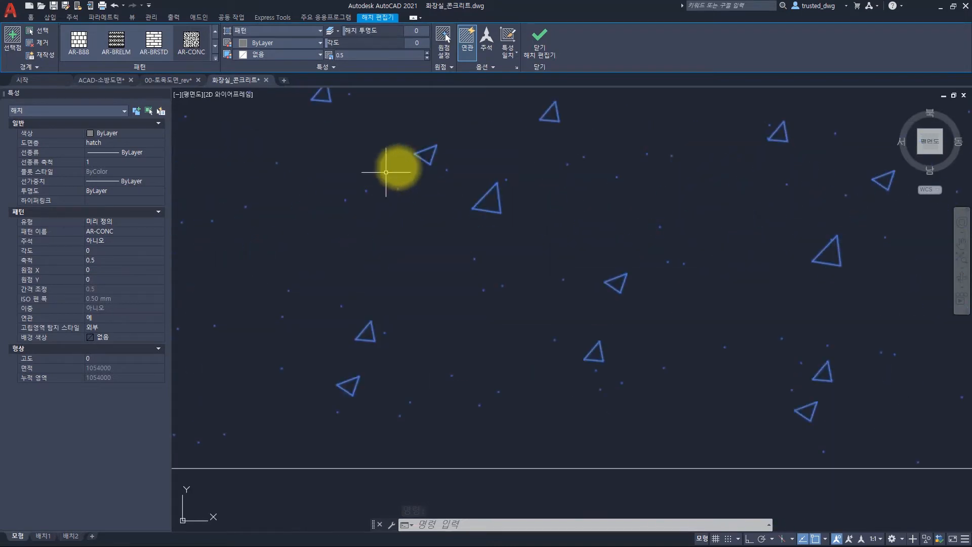
{"action": "scroll", "coordinate": [431, 143], "scroll_direction": "down", "scroll_amount": 3}
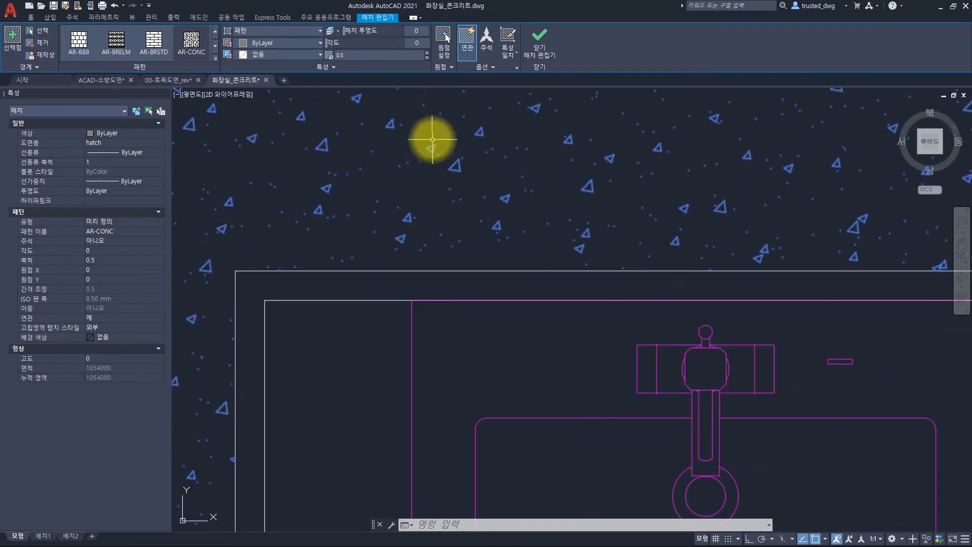
{"action": "scroll", "coordinate": [434, 149], "scroll_direction": "down", "scroll_amount": 4}
{"action": "scroll", "coordinate": [477, 210], "scroll_direction": "down", "scroll_amount": 4}
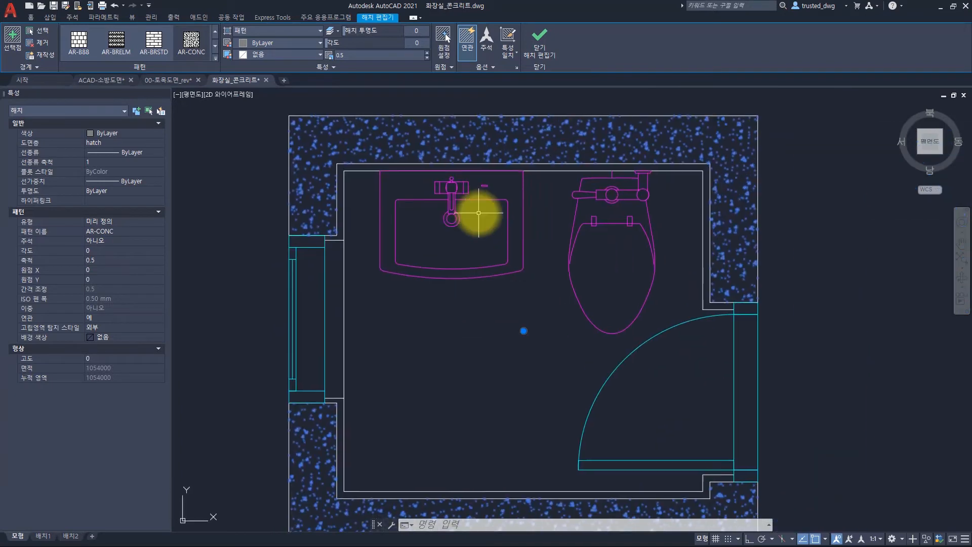
{"action": "key", "text": "Escape"}
Explode the concrete wall hatch into individual objects.
{"action": "left_click", "coordinate": [215, 42]}
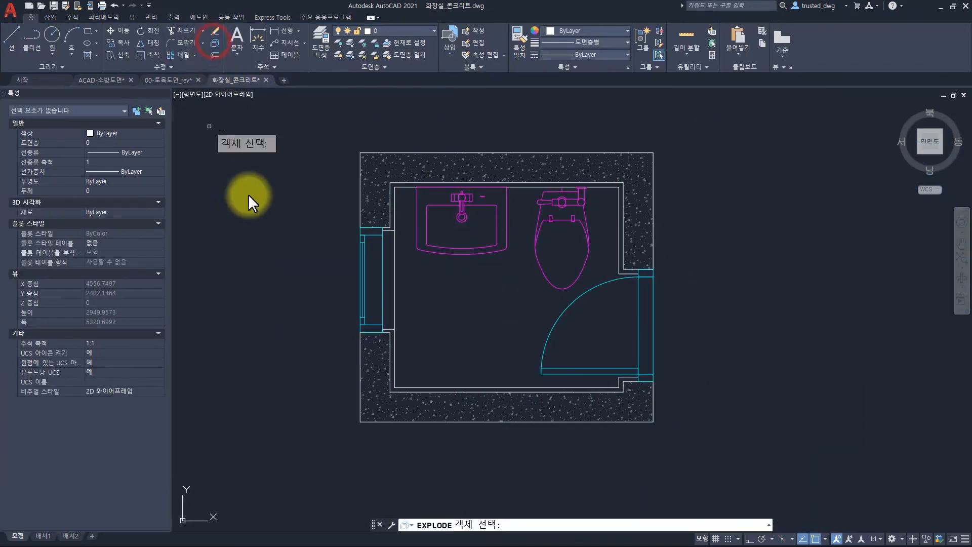
{"action": "left_click", "coordinate": [373, 185]}
{"action": "key", "text": "space"}
Window-select pieces of the exploded hatch in the upper-left wall corner to examine them as separate lines.
{"action": "scroll", "coordinate": [358, 172], "scroll_direction": "up", "scroll_amount": 8}
{"action": "left_click", "coordinate": [404, 182]}
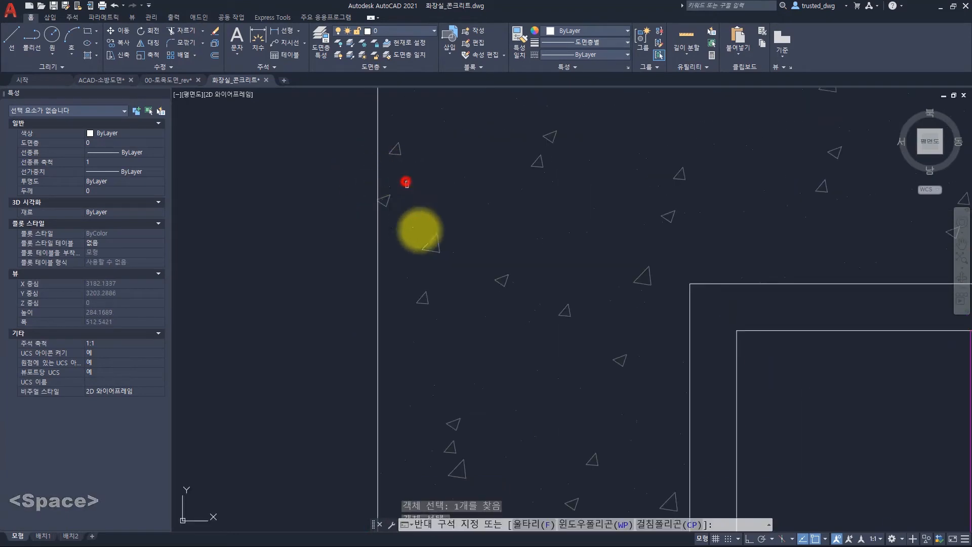
{"action": "left_click", "coordinate": [461, 291]}
{"action": "scroll", "coordinate": [457, 225], "scroll_direction": "down", "scroll_amount": 5}
{"action": "left_click", "coordinate": [458, 225]}
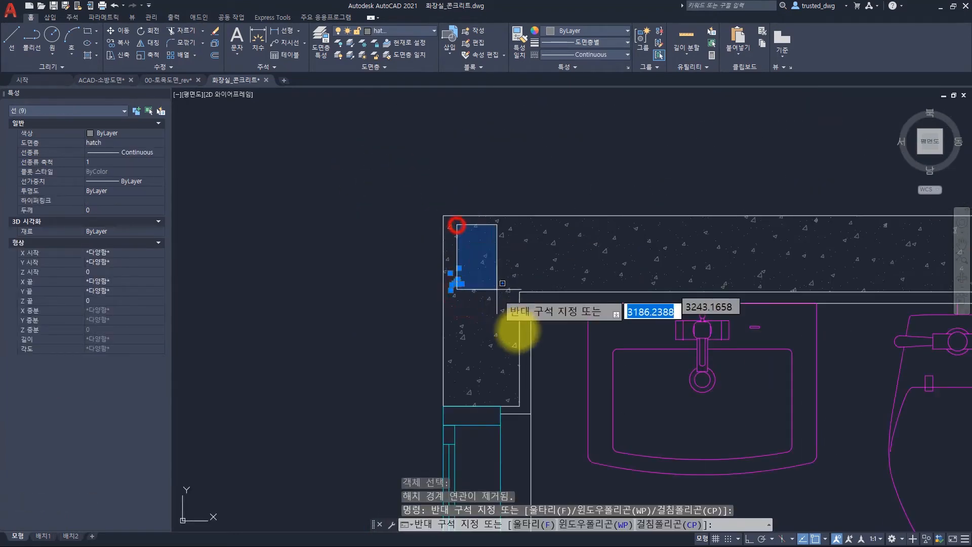
{"action": "left_click", "coordinate": [521, 340]}
{"action": "scroll", "coordinate": [518, 337], "scroll_direction": "down", "scroll_amount": 5}
{"action": "scroll", "coordinate": [567, 307], "scroll_direction": "down", "scroll_amount": 3}
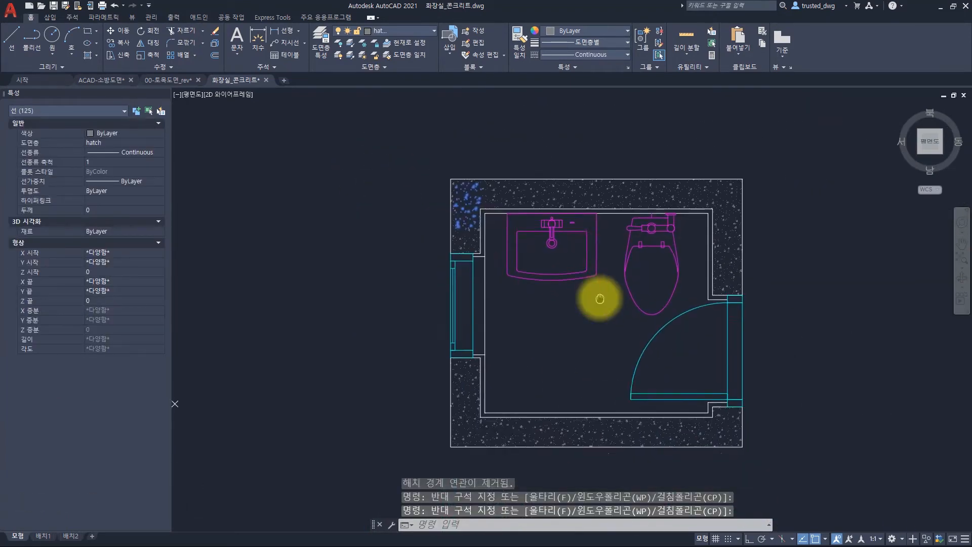
Window-select all exploded concrete lines in the upper-left wall section down to the window, and clear the selection after examining them.
{"action": "scroll", "coordinate": [501, 223], "scroll_direction": "up", "scroll_amount": 4}
{"action": "left_click", "coordinate": [508, 226]}
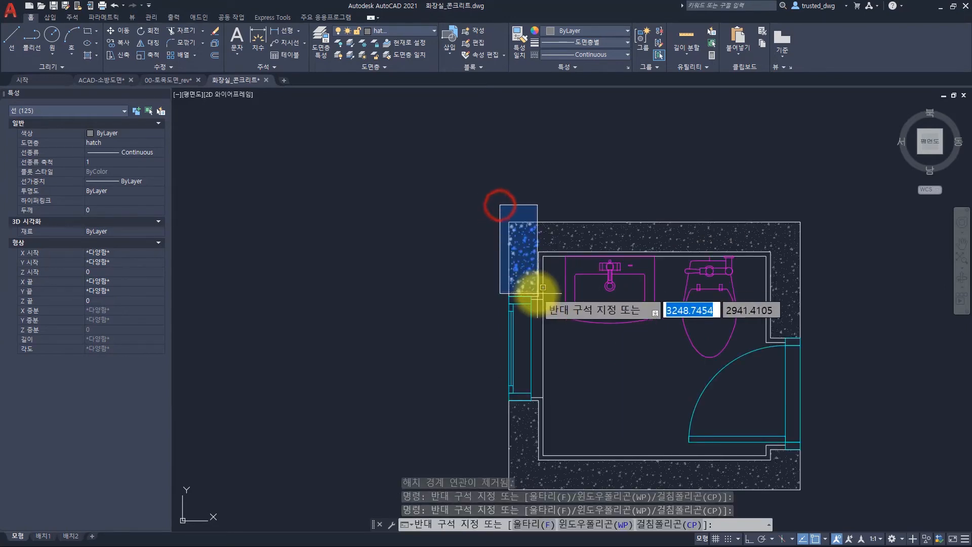
{"action": "left_click", "coordinate": [538, 294]}
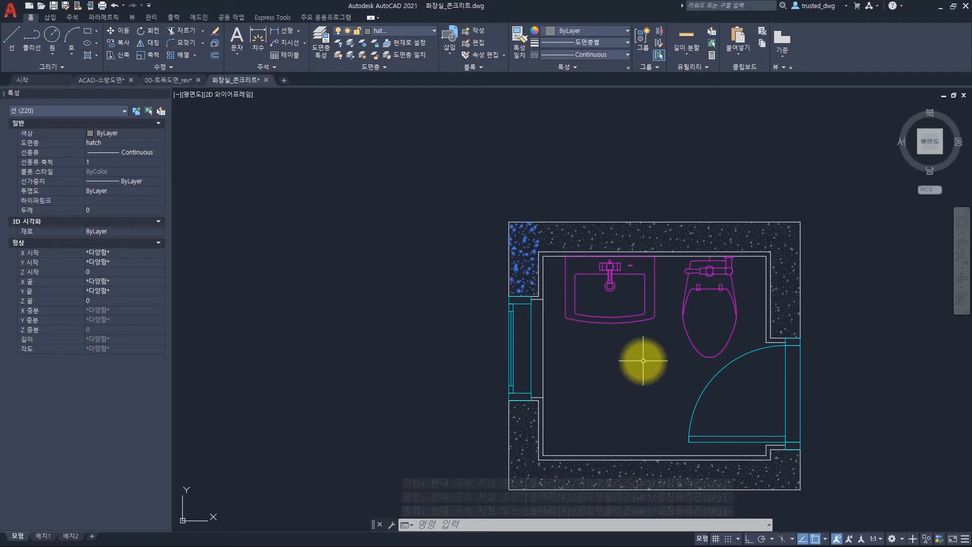
{"action": "key", "text": "Escape"}
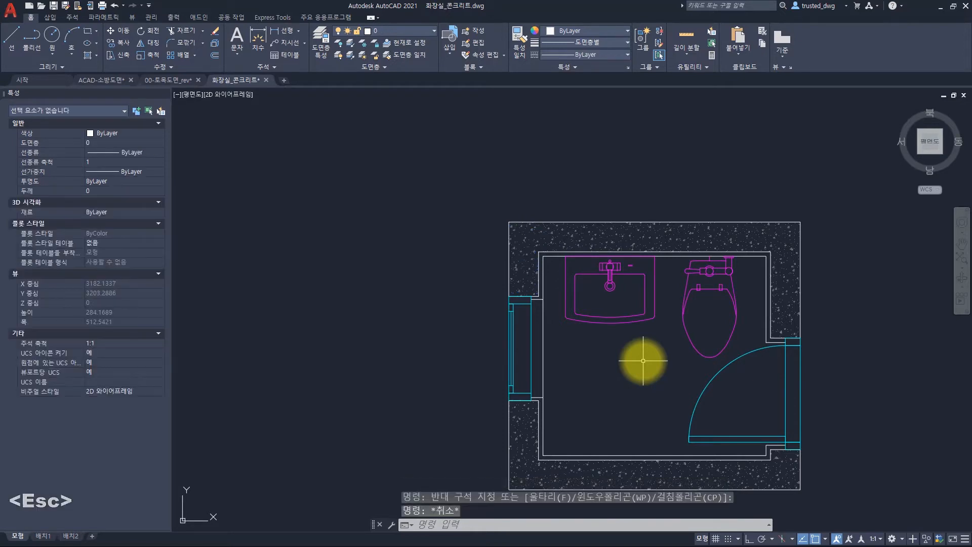
Undo the explode of the wall hatch and select the hatch to check it as one object, ending with it deselected.
{"action": "key", "text": "ctrl+z"}
{"action": "key", "text": "ctrl+z"}
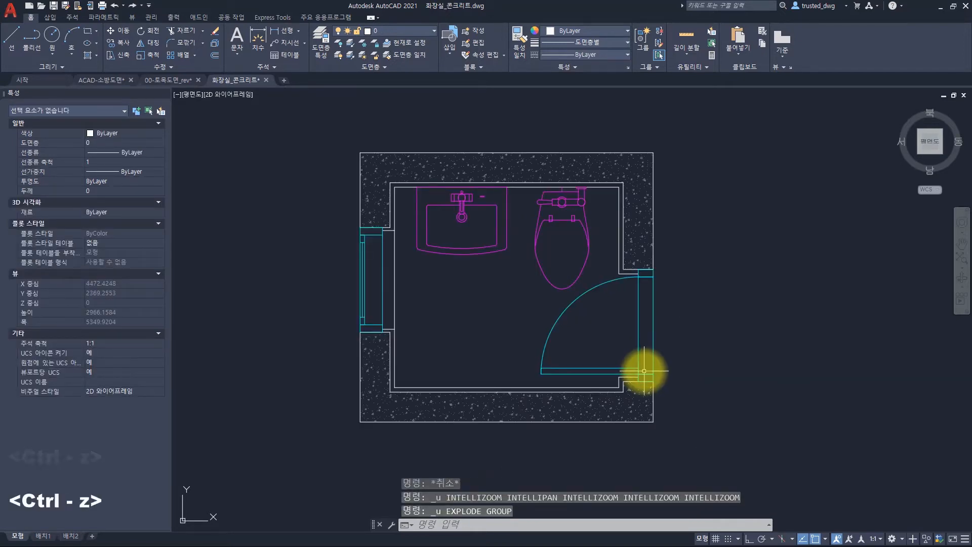
{"action": "left_click", "coordinate": [638, 399]}
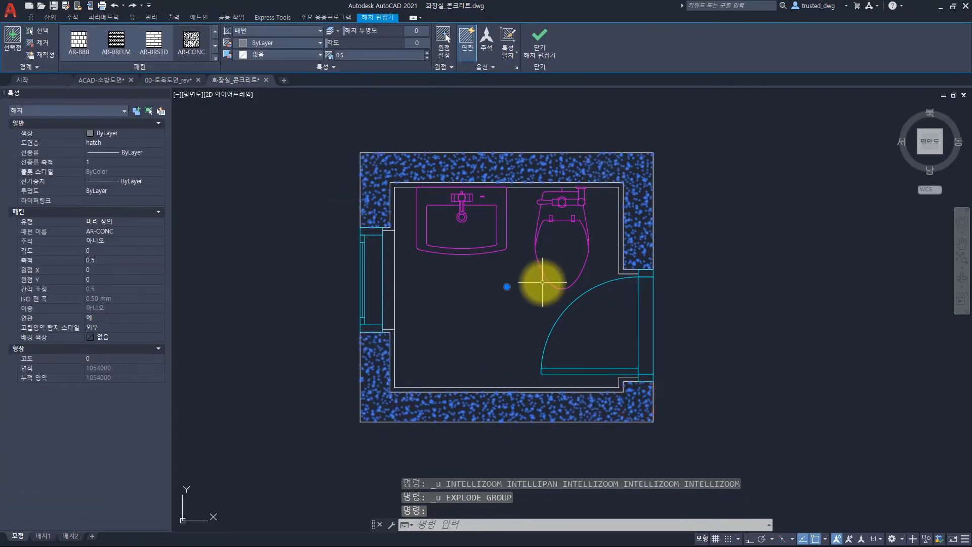
{"action": "key", "text": "Escape"}
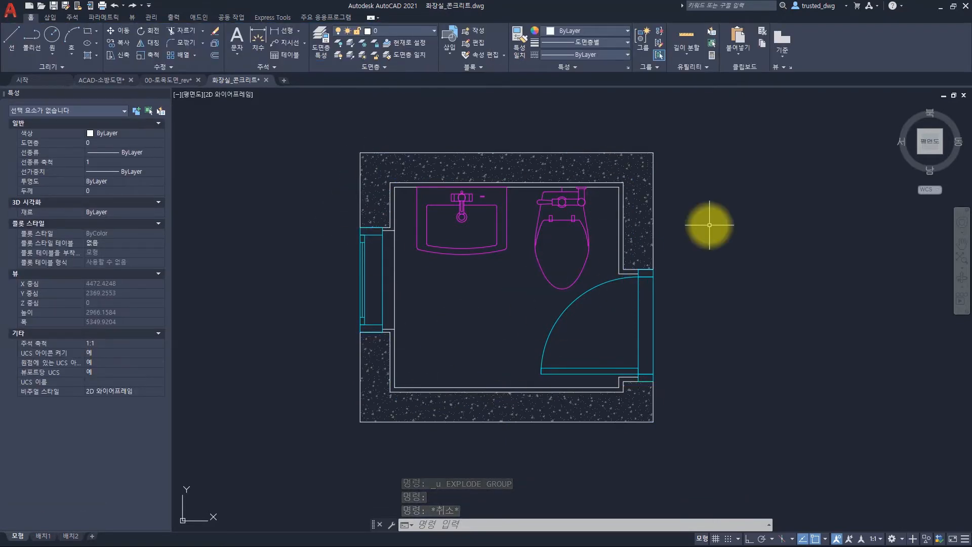
{"action": "type", "text": "he"}
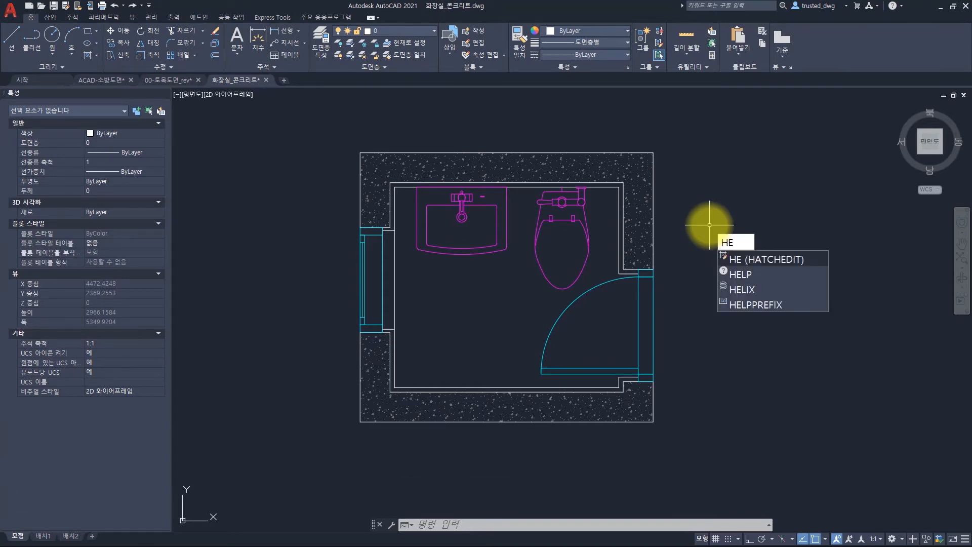
{"action": "key", "text": "space"}
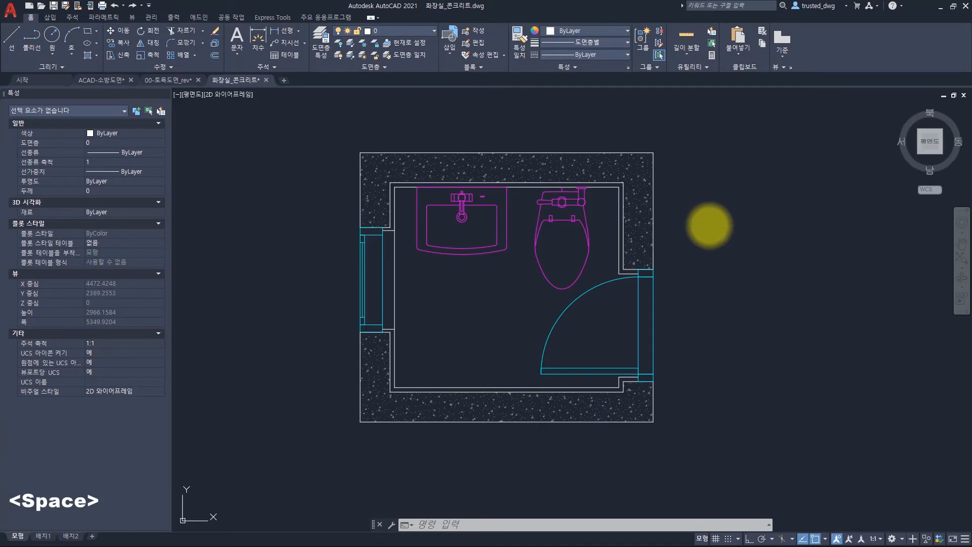
{"action": "key", "text": "Escape"}
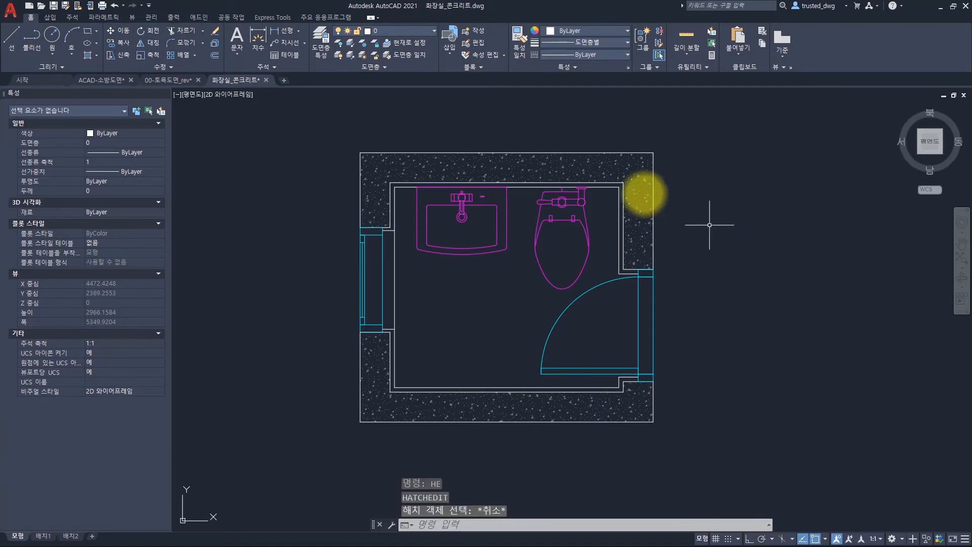
Separate the combined concrete wall hatch into individual hatches for each closed boundary.
{"action": "left_click", "coordinate": [631, 169]}
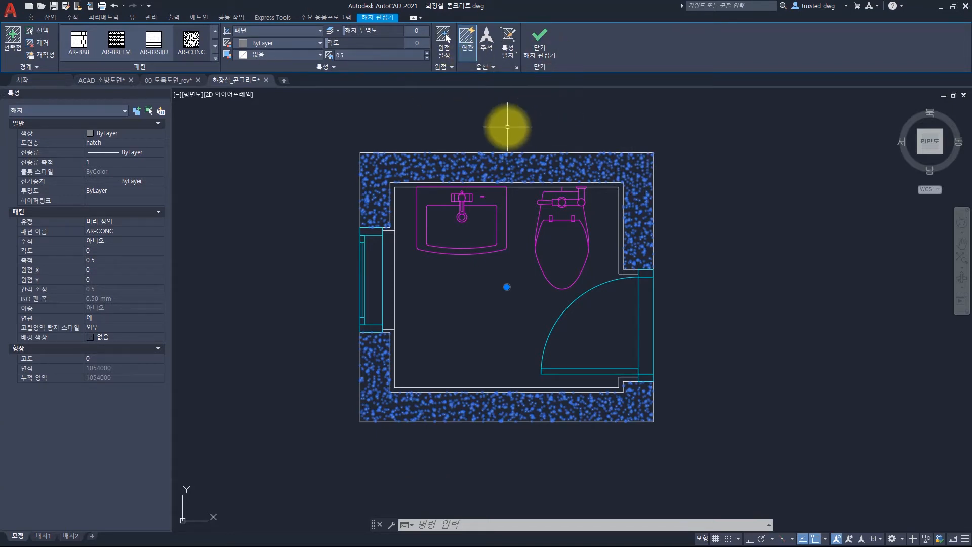
{"action": "left_click", "coordinate": [488, 66]}
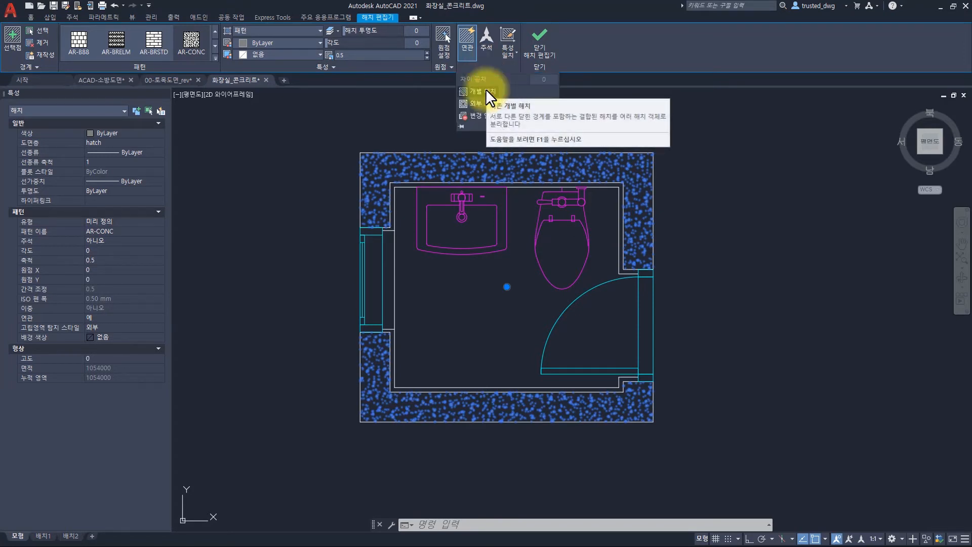
{"action": "left_click", "coordinate": [485, 89]}
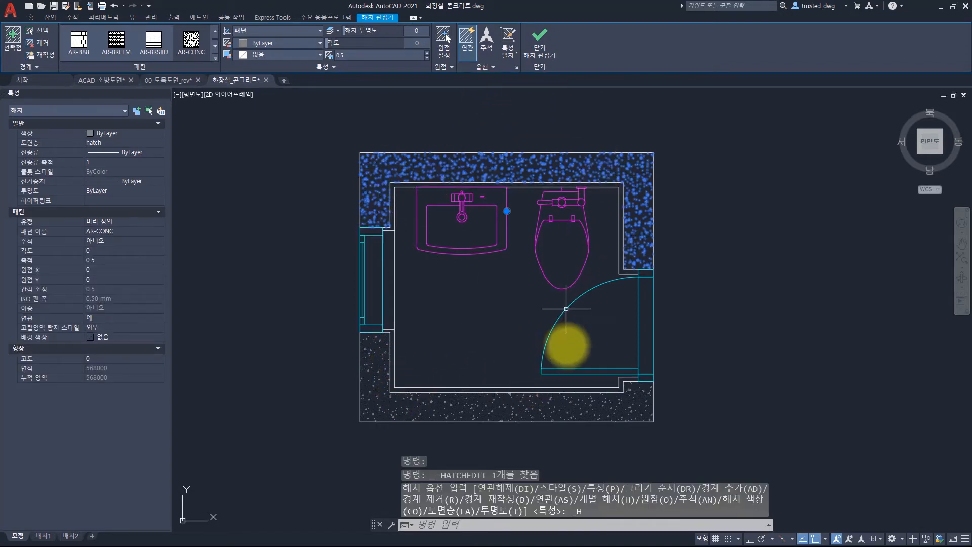
Select the lower and upper wall hatches in turn to examine them as separate objects, and check the additional hatch options.
{"action": "key", "text": "Escape"}
{"action": "left_click", "coordinate": [603, 407]}
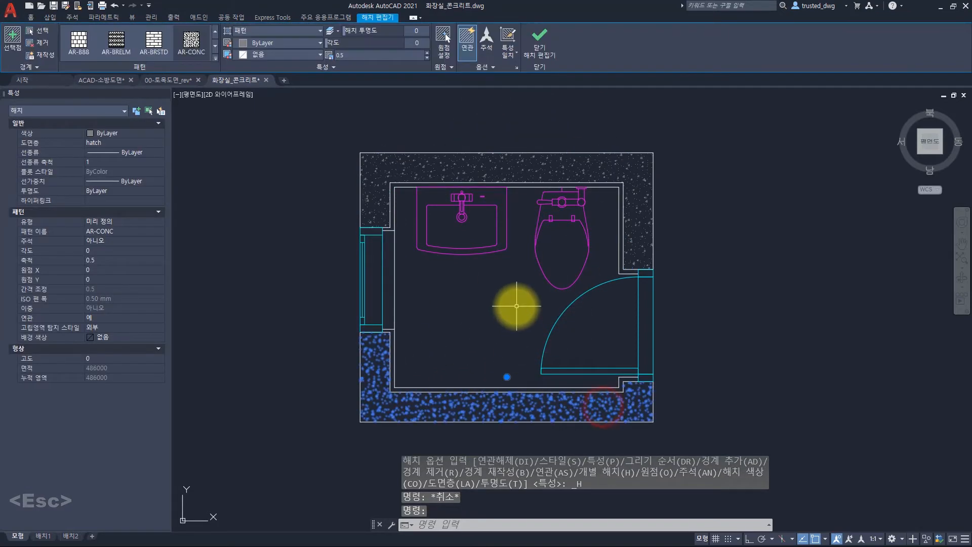
{"action": "left_click", "coordinate": [620, 159]}
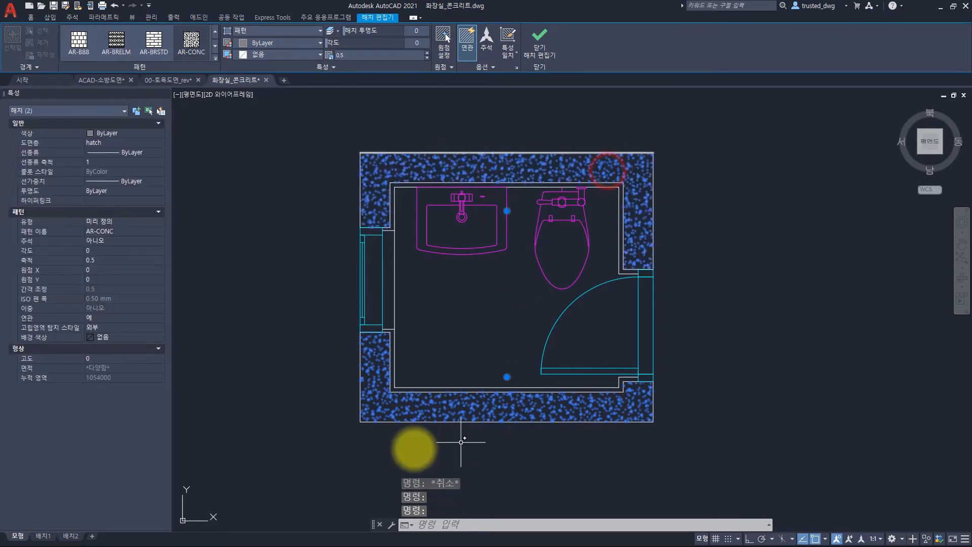
{"action": "left_click", "coordinate": [488, 64]}
{"action": "left_click", "coordinate": [499, 113]}
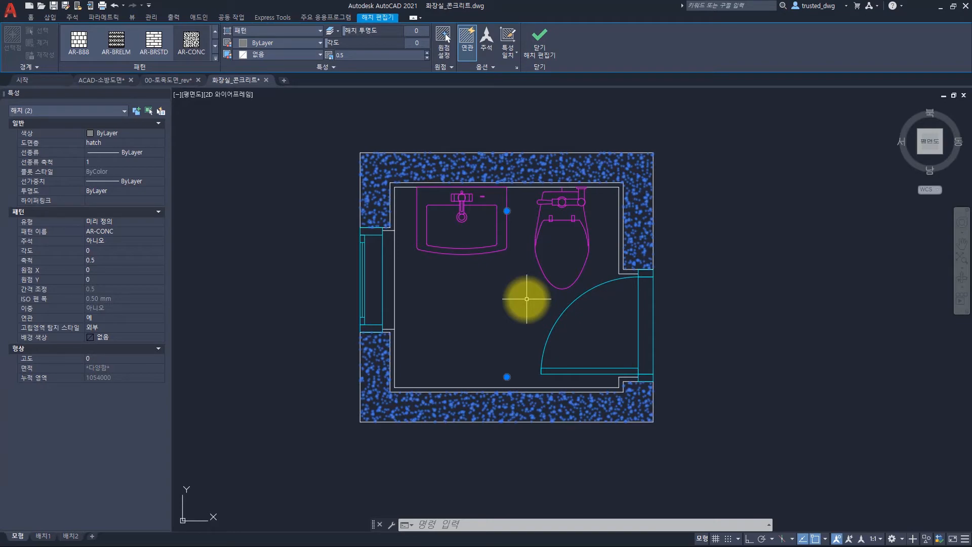
Undo the hatch separation and check the wall hatch as one object again, ending with nothing selected.
{"action": "key", "text": "Escape"}
{"action": "key", "text": "ctrl+z"}
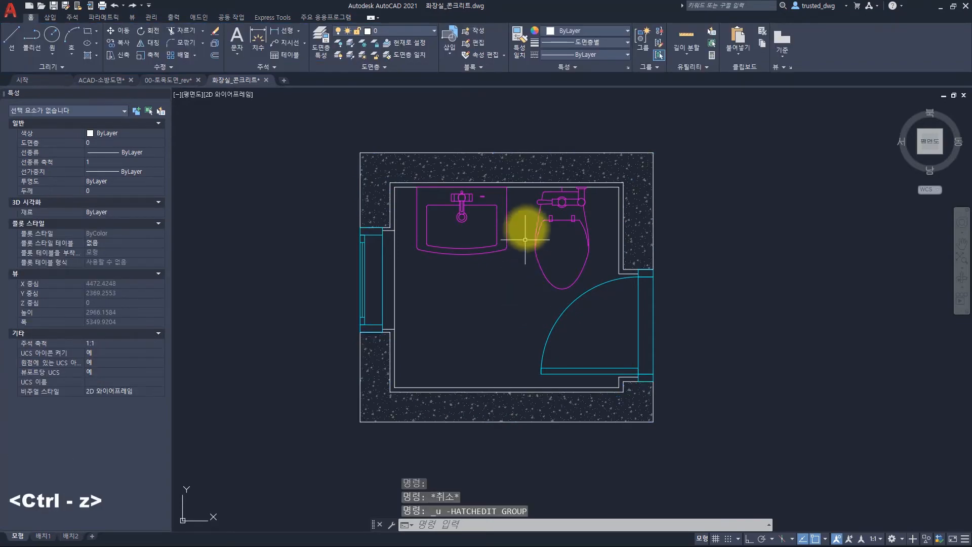
{"action": "left_click", "coordinate": [525, 170]}
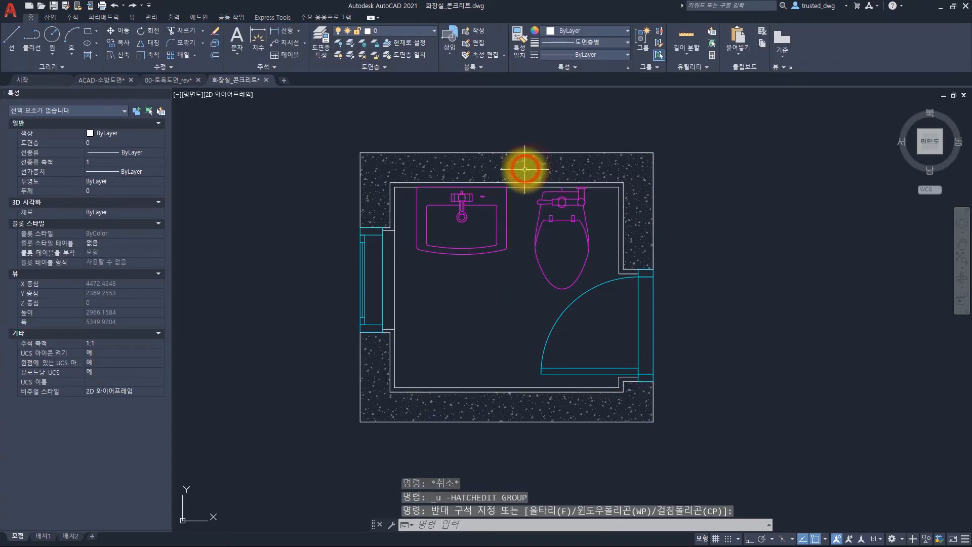
{"action": "left_click", "coordinate": [528, 168]}
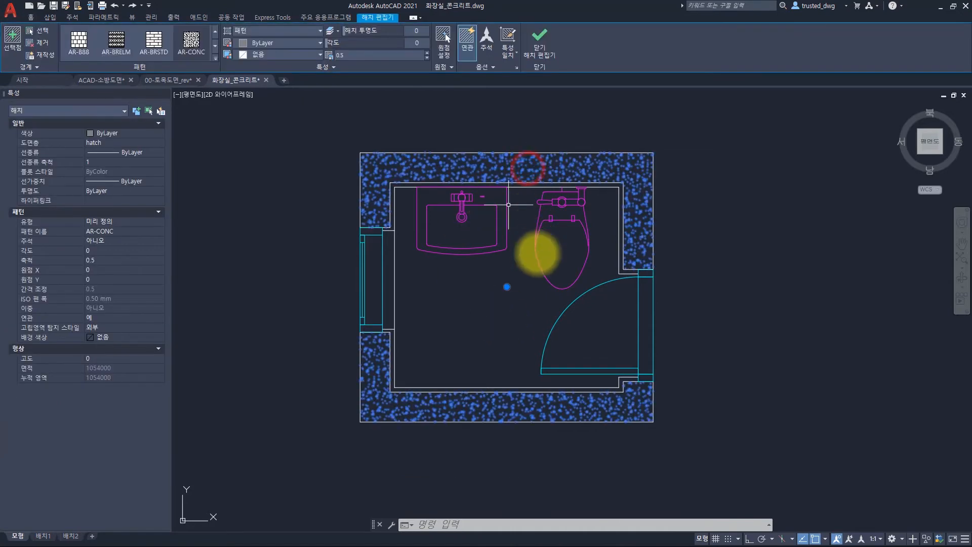
{"action": "key", "text": "Escape"}
{"action": "key", "text": "Escape"}
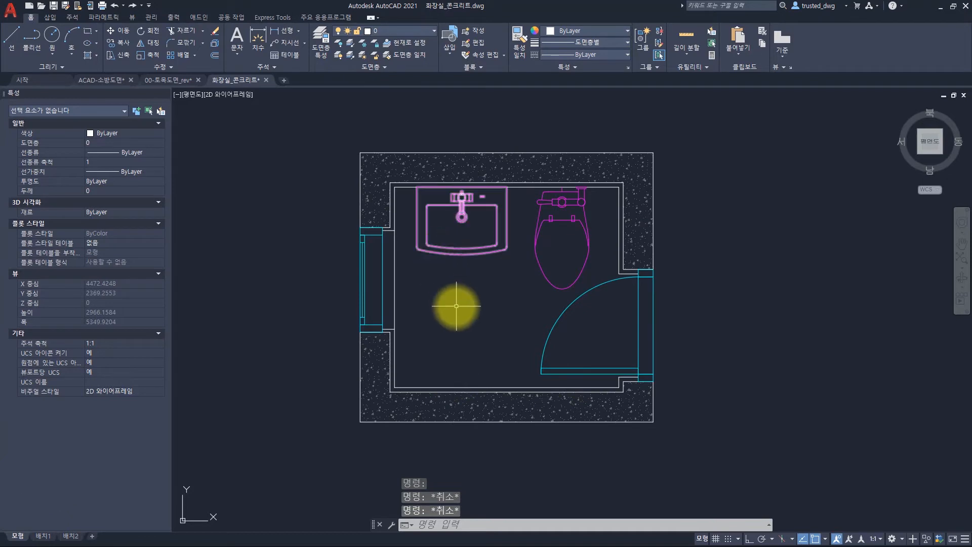
{"action": "key", "text": "Escape"}
{"action": "key", "text": "Escape"}
{"action": "key", "text": "Escape"}
{"action": "key", "text": "Escape"}
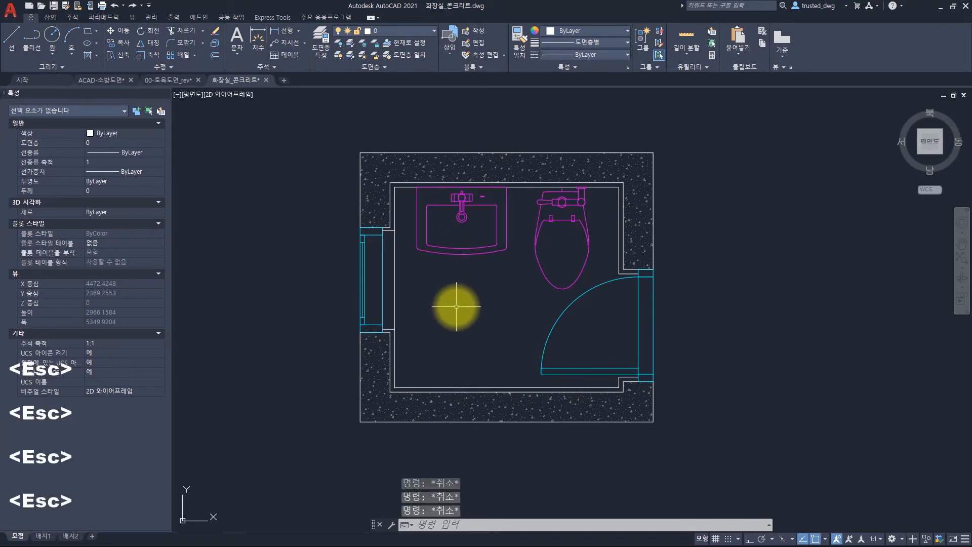
Start a new hatch with the user-defined USER pattern and set its line spacing to 300.
{"action": "type", "text": "h"}
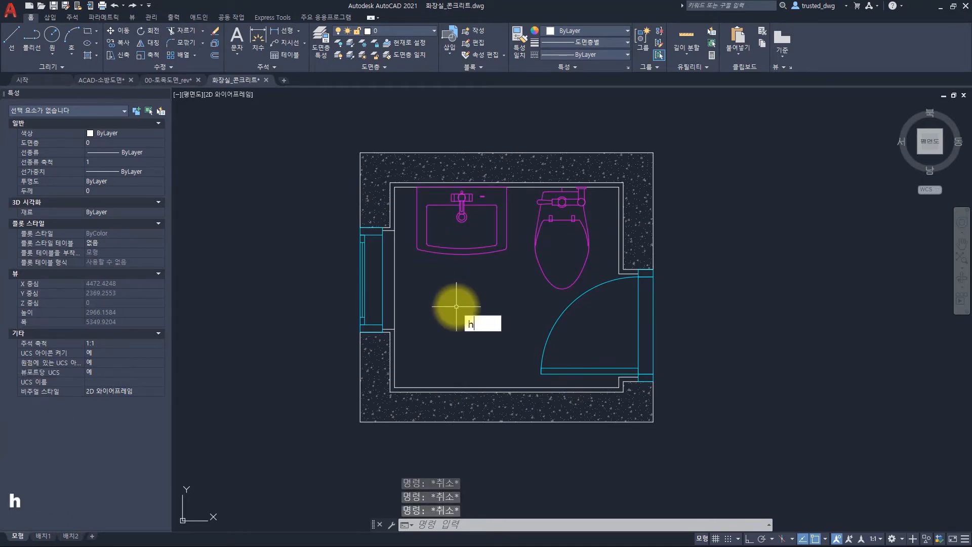
{"action": "key", "text": "space"}
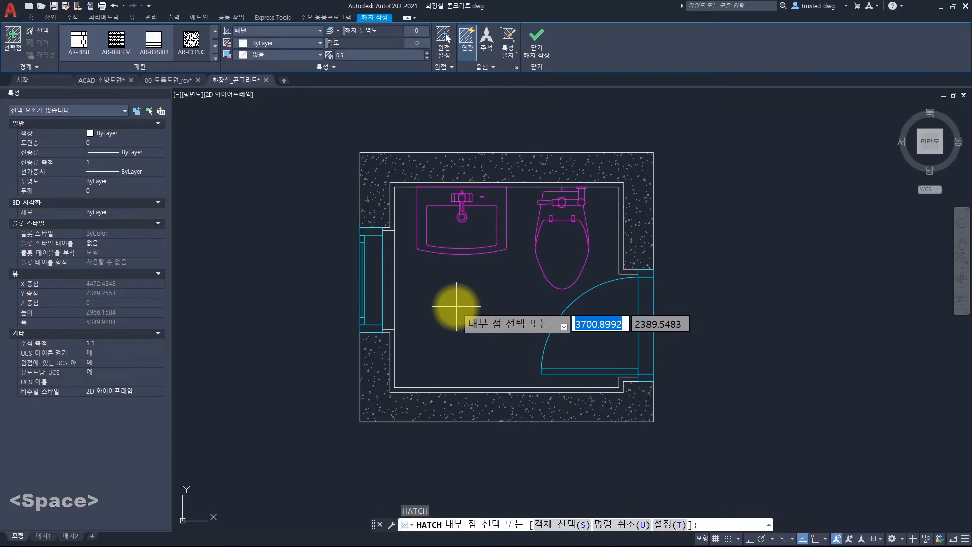
{"action": "left_click", "coordinate": [215, 58]}
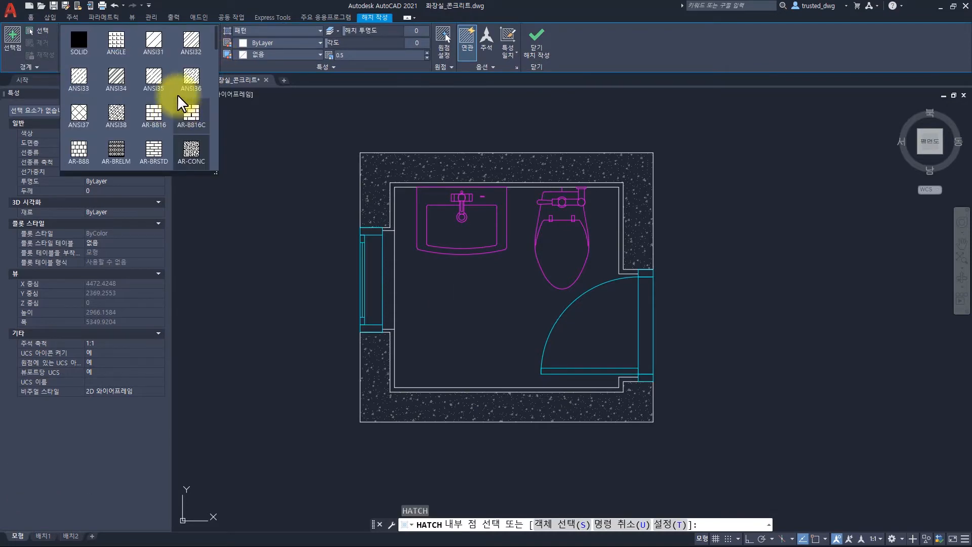
{"action": "scroll", "coordinate": [180, 89], "scroll_direction": "down", "scroll_amount": 6}
{"action": "scroll", "coordinate": [180, 78], "scroll_direction": "down", "scroll_amount": 5}
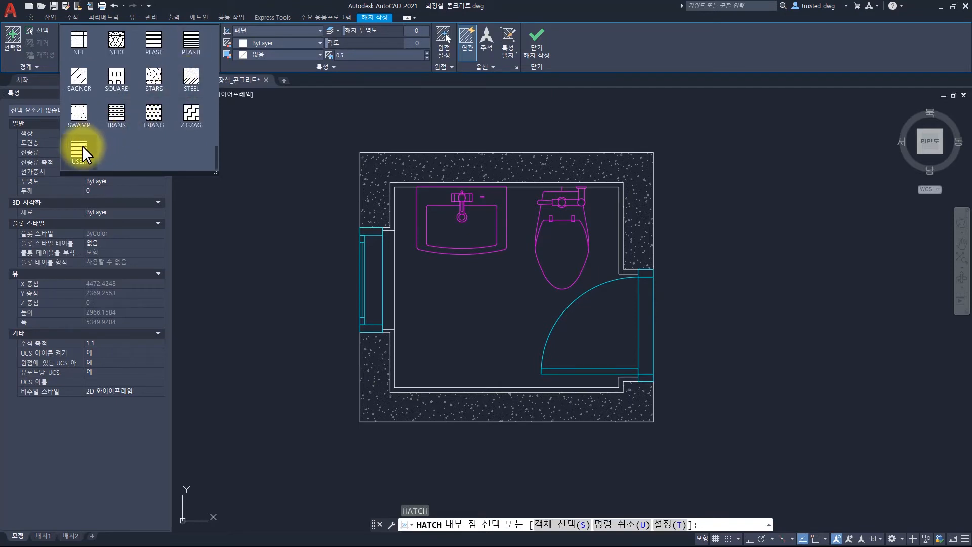
{"action": "left_click", "coordinate": [82, 145]}
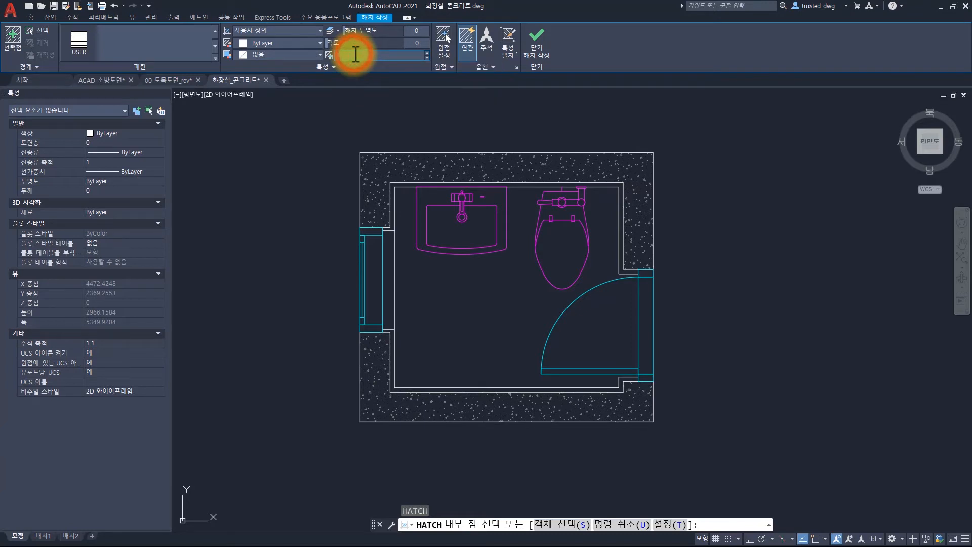
{"action": "key", "text": "Return"}
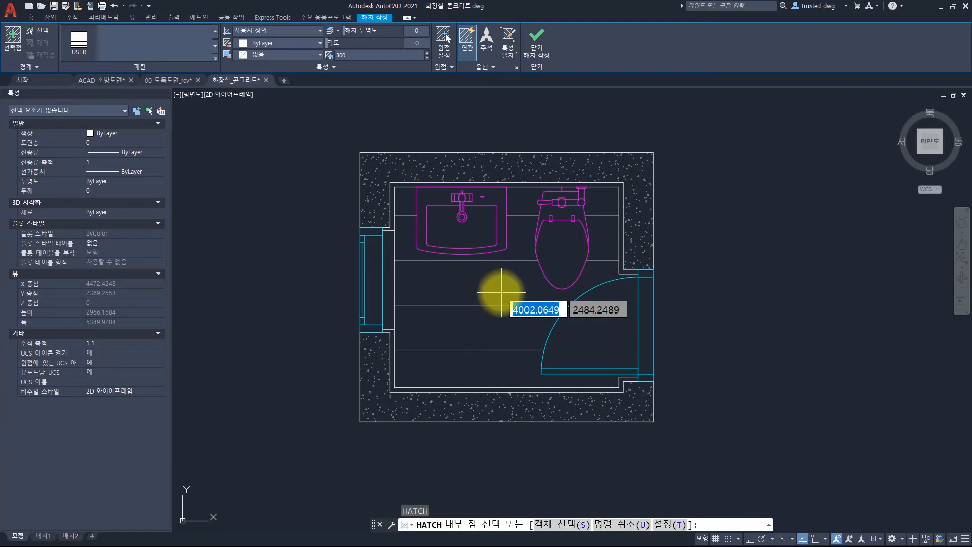
Enable the double crosshatch option and apply the grid to the bathroom floor and the door swing area.
{"action": "left_click", "coordinate": [324, 68]}
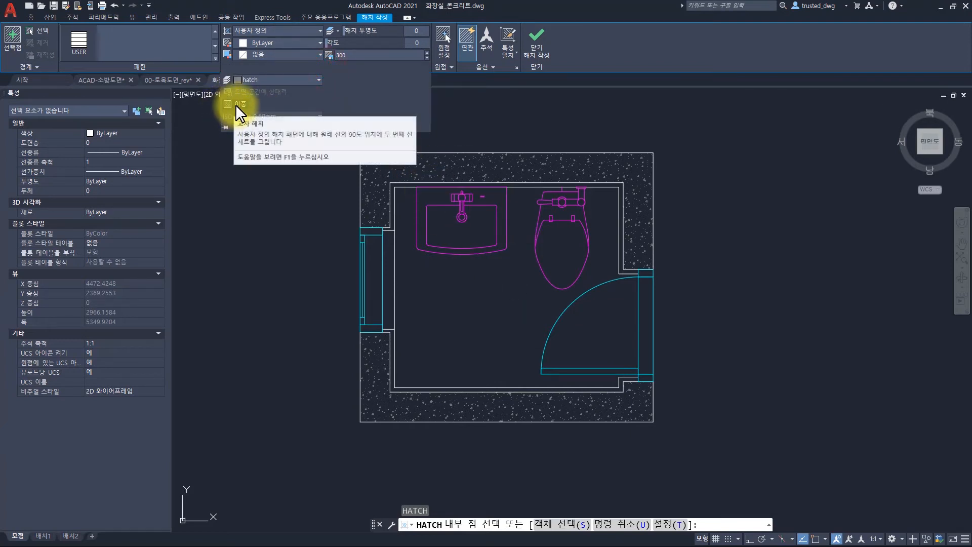
{"action": "left_click", "coordinate": [235, 104]}
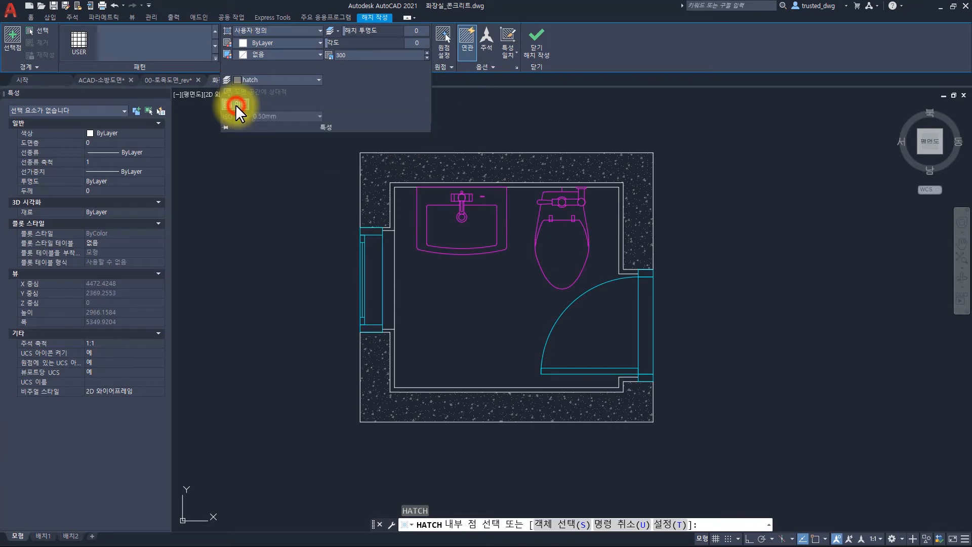
{"action": "left_click", "coordinate": [333, 127]}
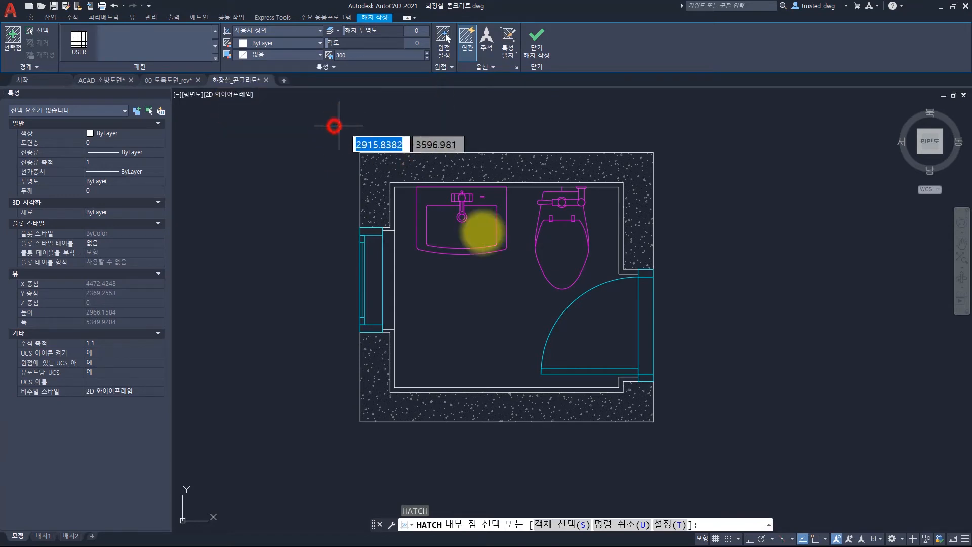
{"action": "left_click", "coordinate": [495, 289]}
{"action": "left_click", "coordinate": [590, 337]}
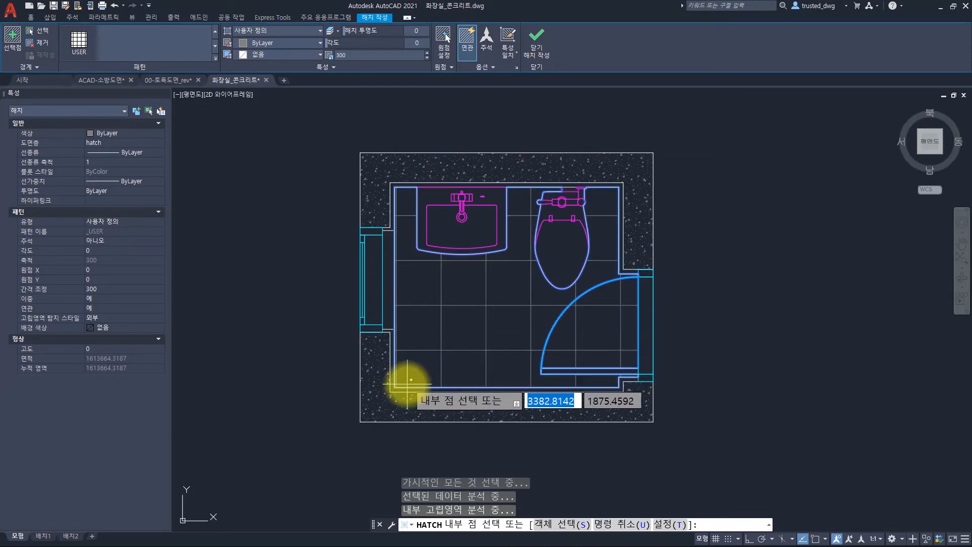
Set the tile hatch's origin at the lower-left inside corner of the bathroom floor.
{"action": "scroll", "coordinate": [400, 385], "scroll_direction": "up", "scroll_amount": 5}
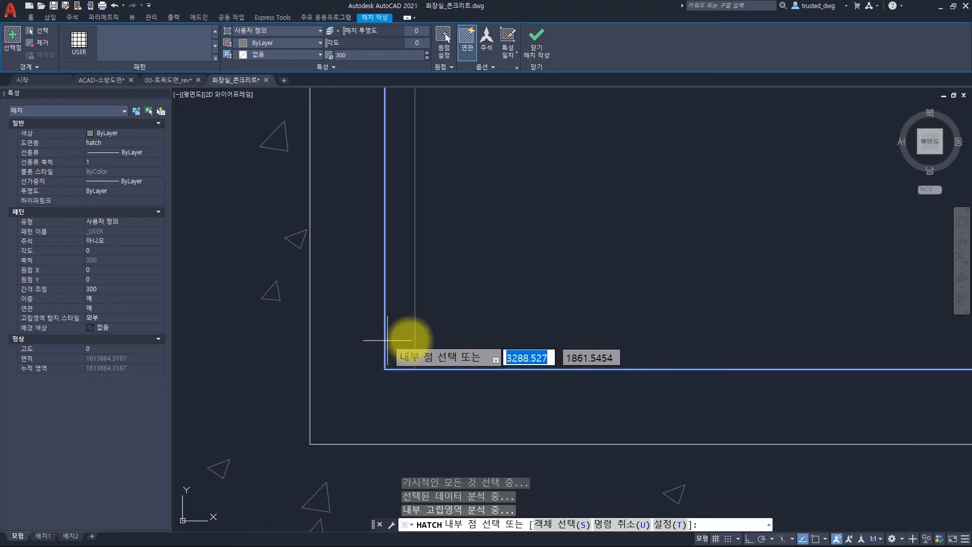
{"action": "scroll", "coordinate": [440, 304], "scroll_direction": "down", "scroll_amount": 5}
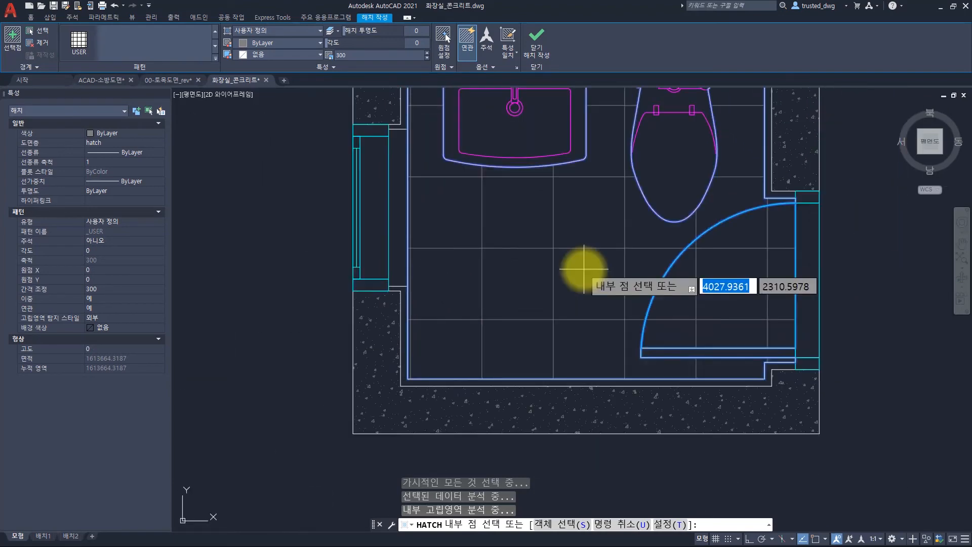
{"action": "scroll", "coordinate": [402, 326], "scroll_direction": "up", "scroll_amount": 5}
{"action": "scroll", "coordinate": [455, 326], "scroll_direction": "down", "scroll_amount": 5}
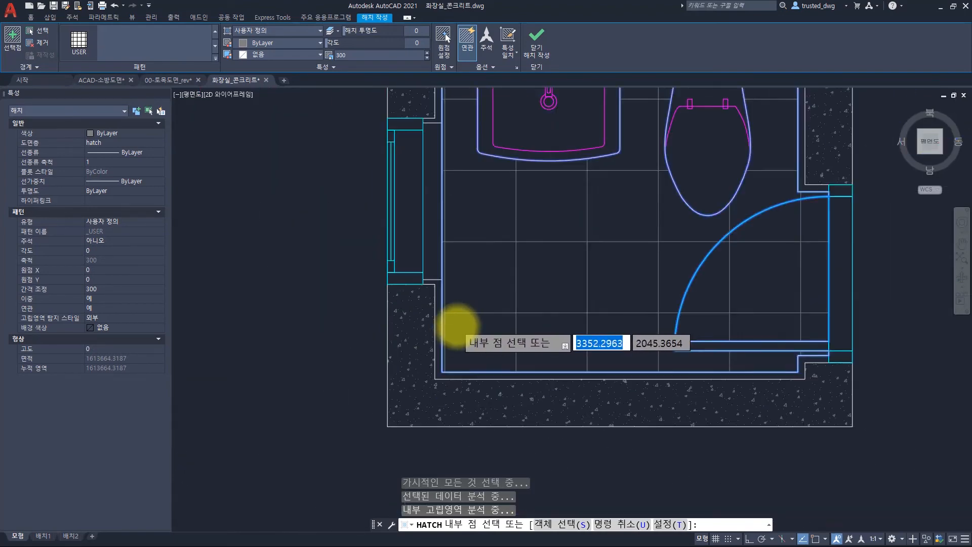
{"action": "scroll", "coordinate": [556, 289], "scroll_direction": "down", "scroll_amount": 2}
{"action": "scroll", "coordinate": [556, 289], "scroll_direction": "up", "scroll_amount": 2}
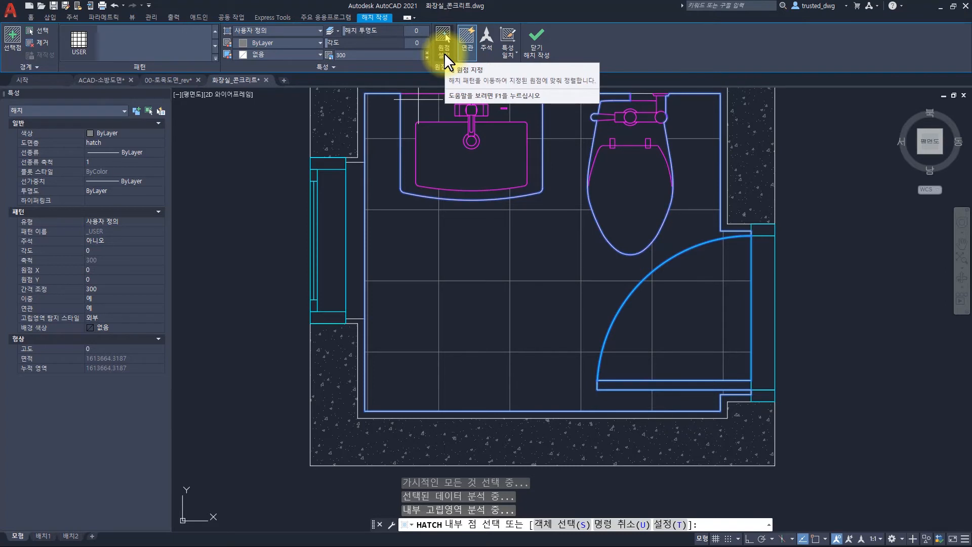
{"action": "left_click", "coordinate": [444, 55]}
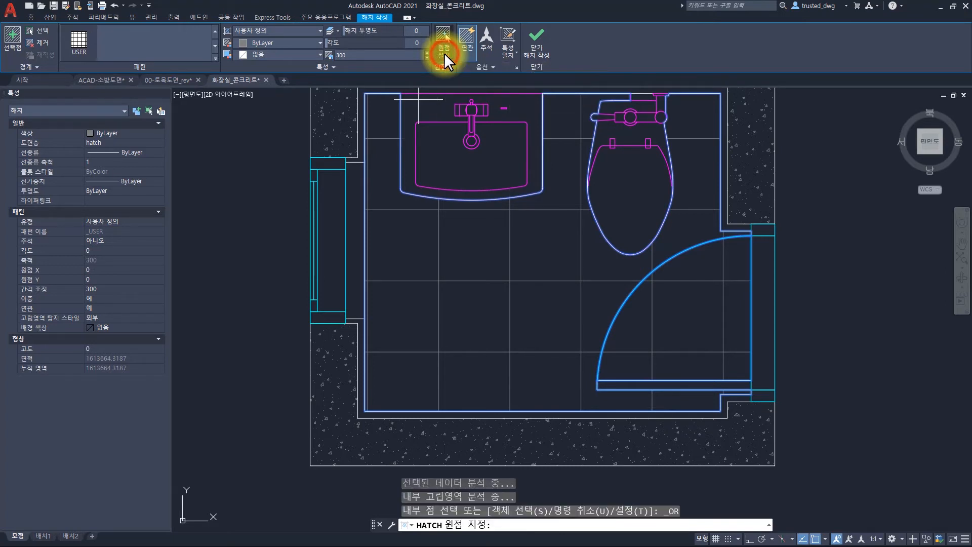
{"action": "left_click", "coordinate": [365, 408]}
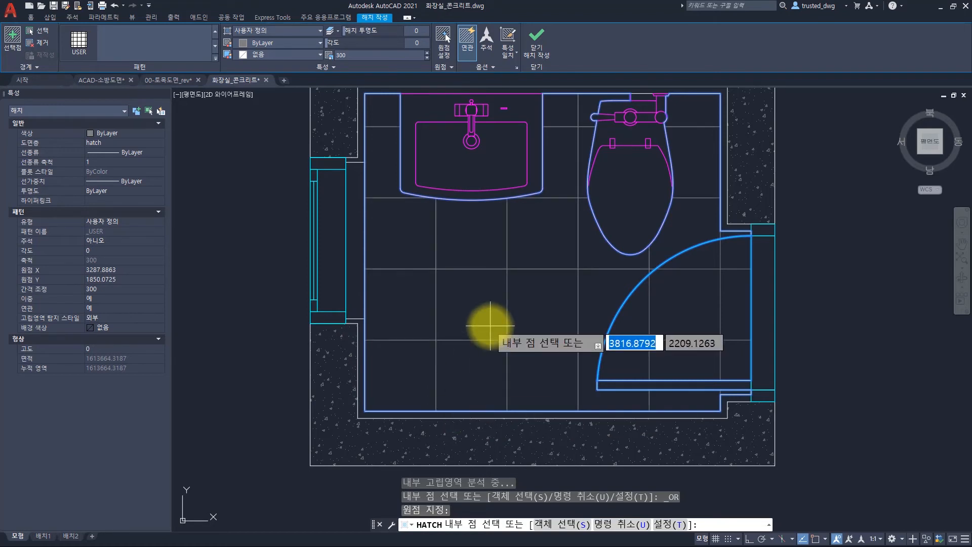
Try the tile hatch's origin at the upper-left and upper-right inside corners of the floor in turn.
{"action": "left_click", "coordinate": [445, 47]}
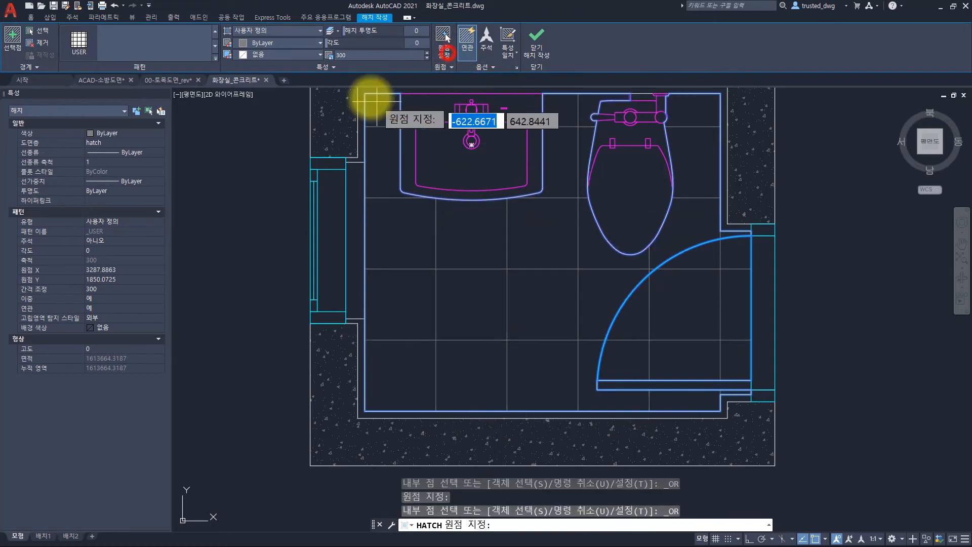
{"action": "left_click", "coordinate": [365, 93]}
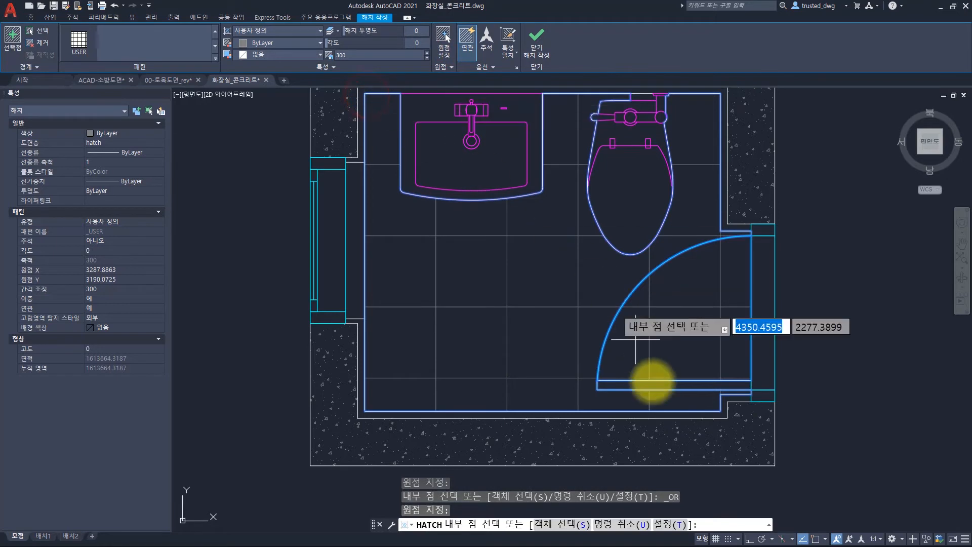
{"action": "left_click", "coordinate": [445, 51]}
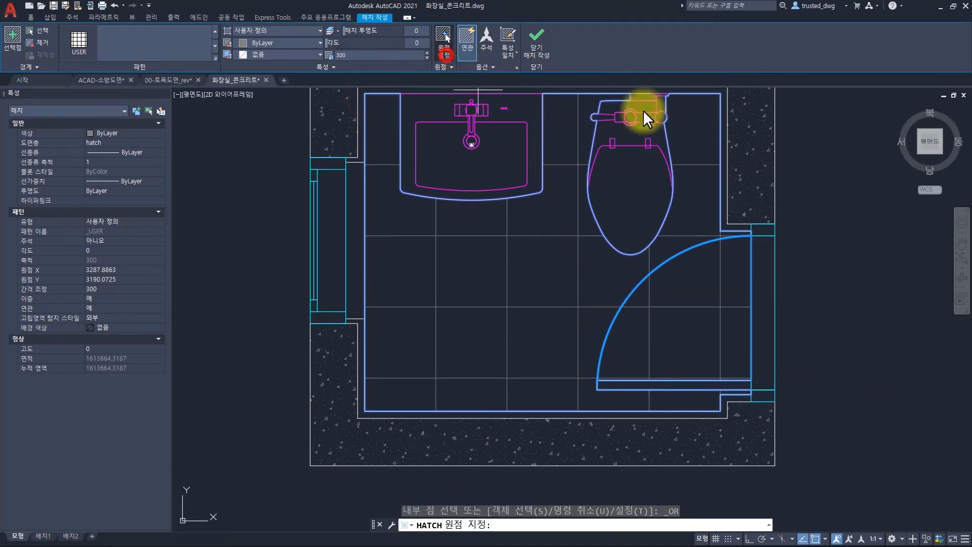
{"action": "left_click", "coordinate": [720, 93]}
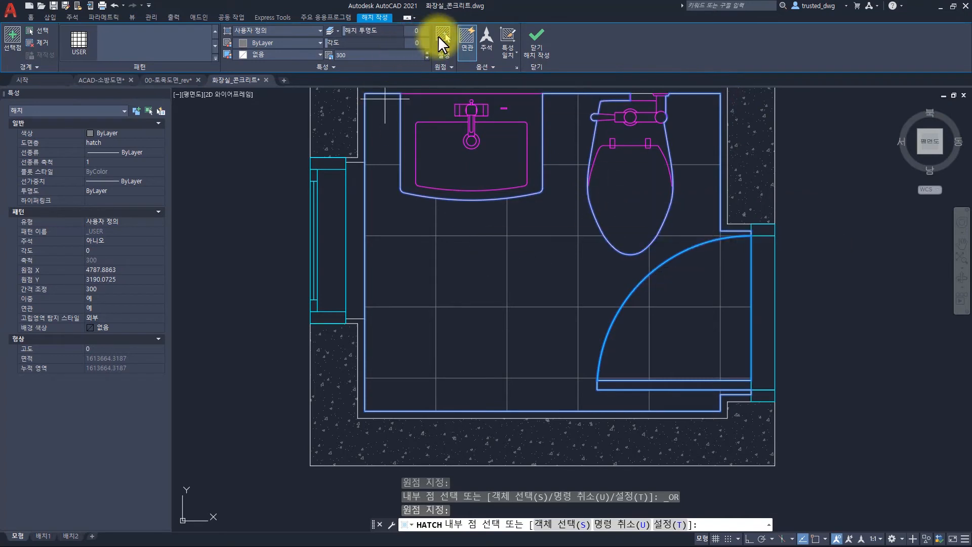
Put the hatch origin back at the floor's lower-left inside corner and finish the tile hatch.
{"action": "left_click", "coordinate": [443, 40]}
{"action": "left_click", "coordinate": [365, 410]}
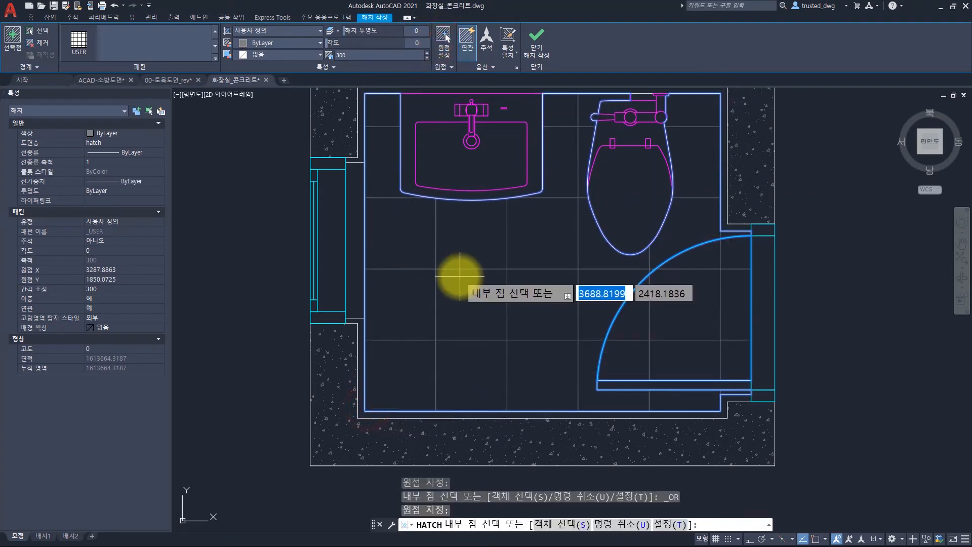
{"action": "middle_click_drag", "start_coordinate": [553, 219], "coordinate": [549, 243]}
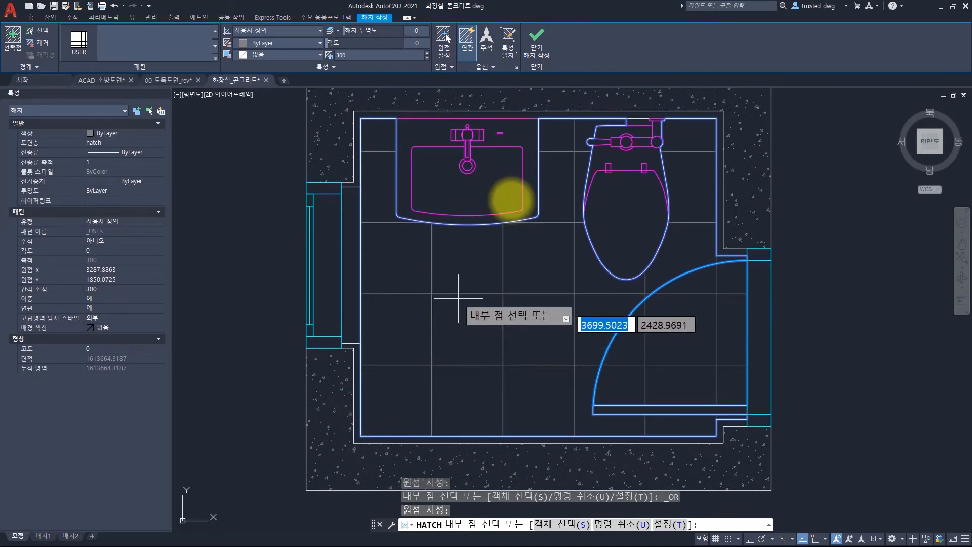
{"action": "key", "text": "space"}
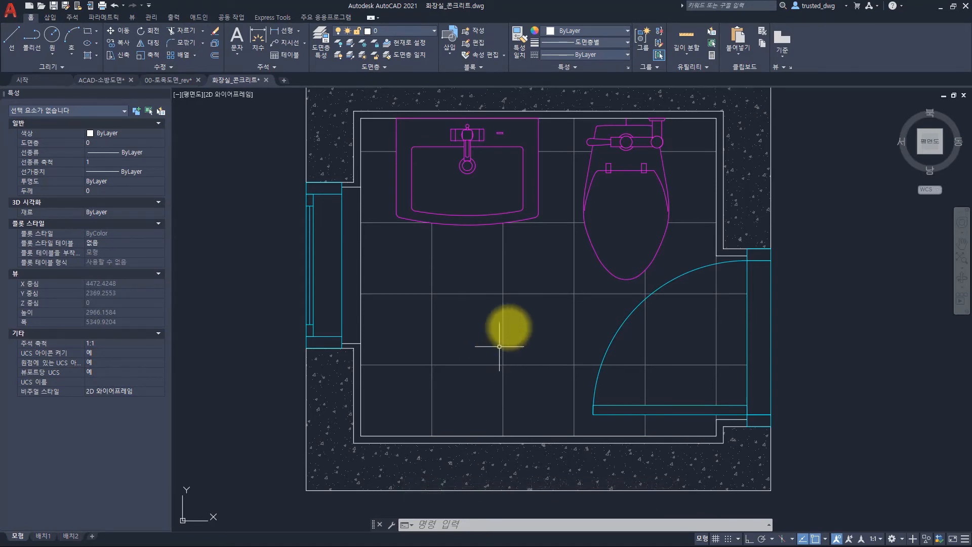
Select the finished floor tile hatch and move its origin to the upper-left inside corner of the floor.
{"action": "left_click", "coordinate": [540, 264]}
{"action": "left_click", "coordinate": [434, 368]}
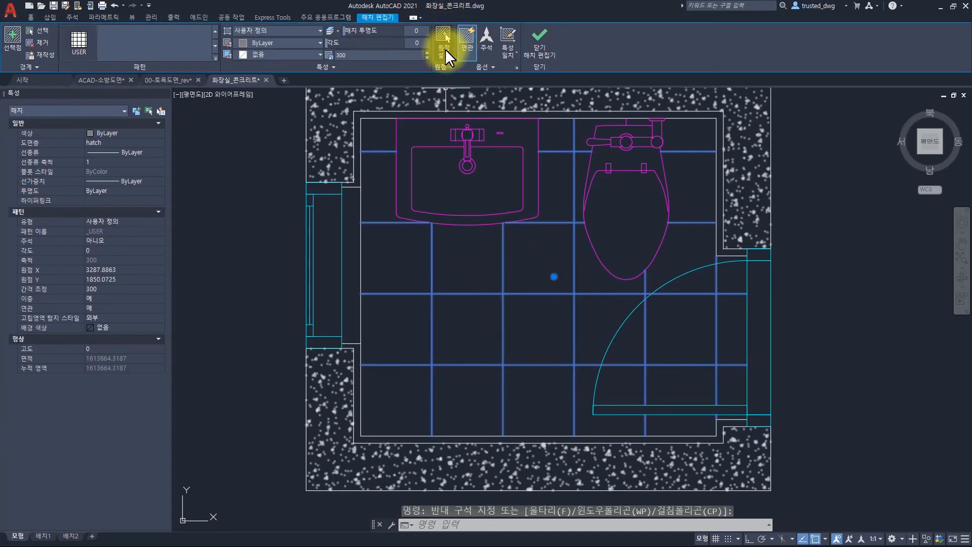
{"action": "left_click", "coordinate": [444, 49]}
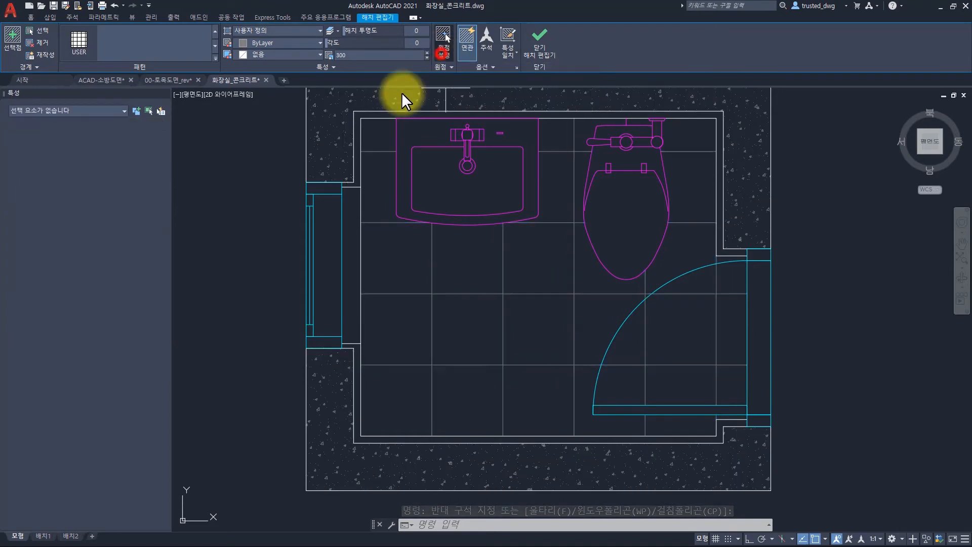
{"action": "left_click", "coordinate": [361, 118]}
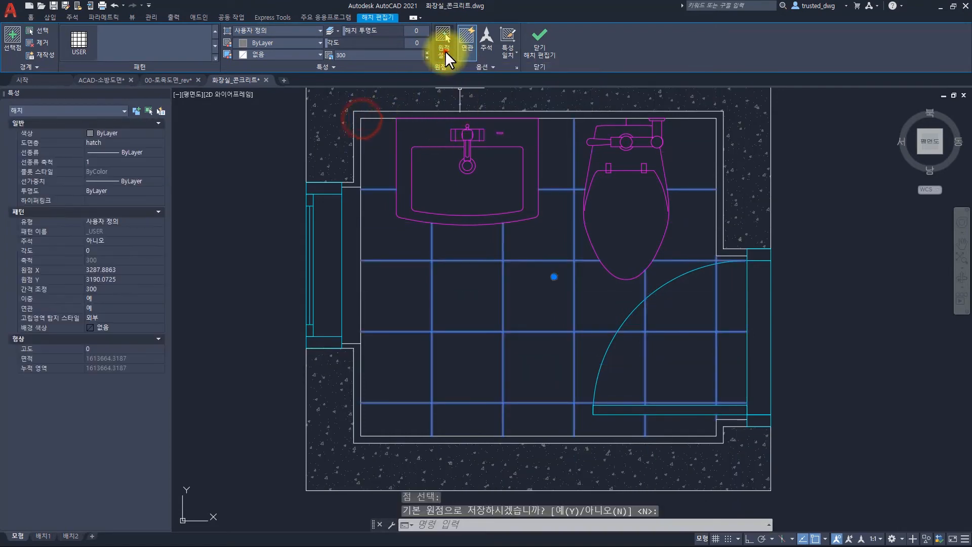
Return the selected tile hatch's origin to the lower-left inside corner of the floor and deselect the hatch.
{"action": "left_click", "coordinate": [445, 52]}
{"action": "left_click", "coordinate": [361, 436]}
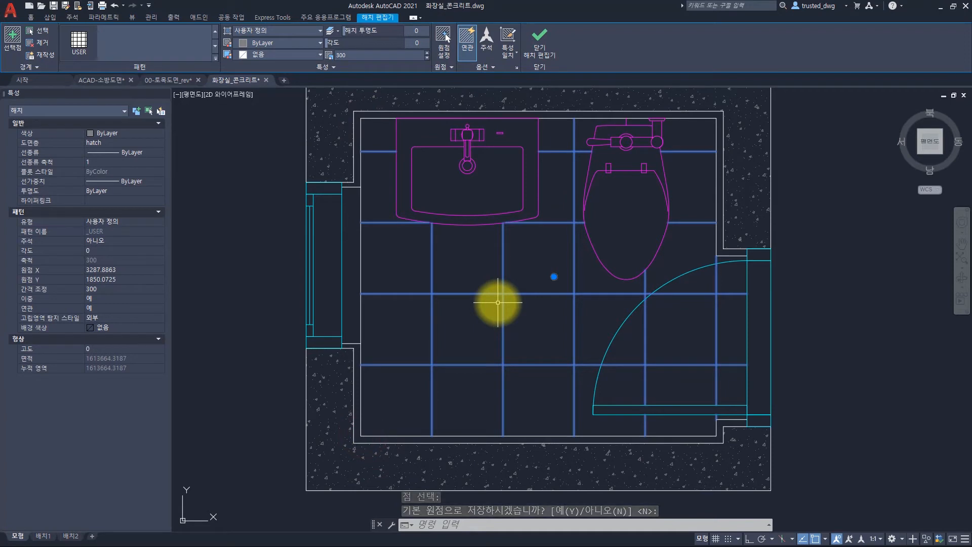
{"action": "key", "text": "Escape"}
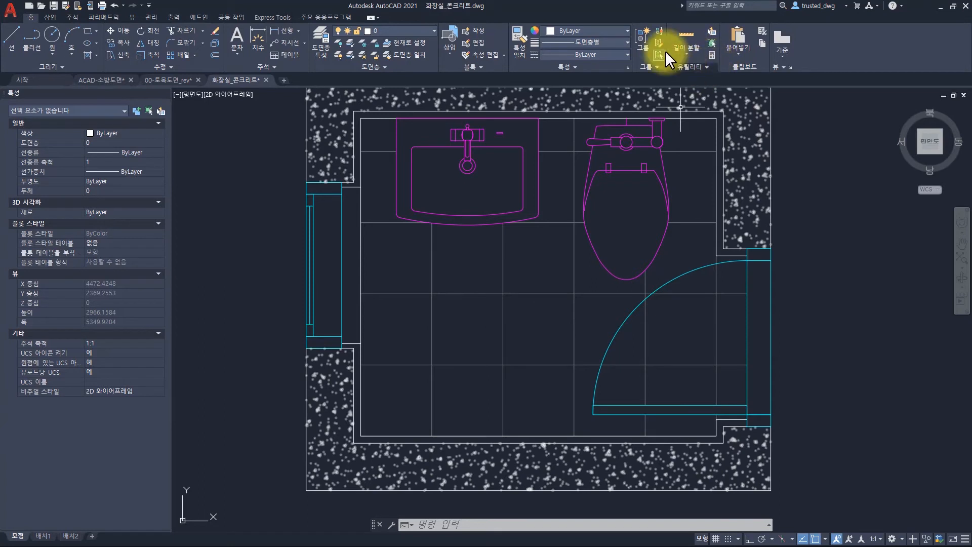
Measure a diagonal distance between two free points on the tiled floor with the Distance option of MEASUREGEOM.
{"action": "left_click", "coordinate": [688, 56]}
{"action": "key", "text": "Escape"}
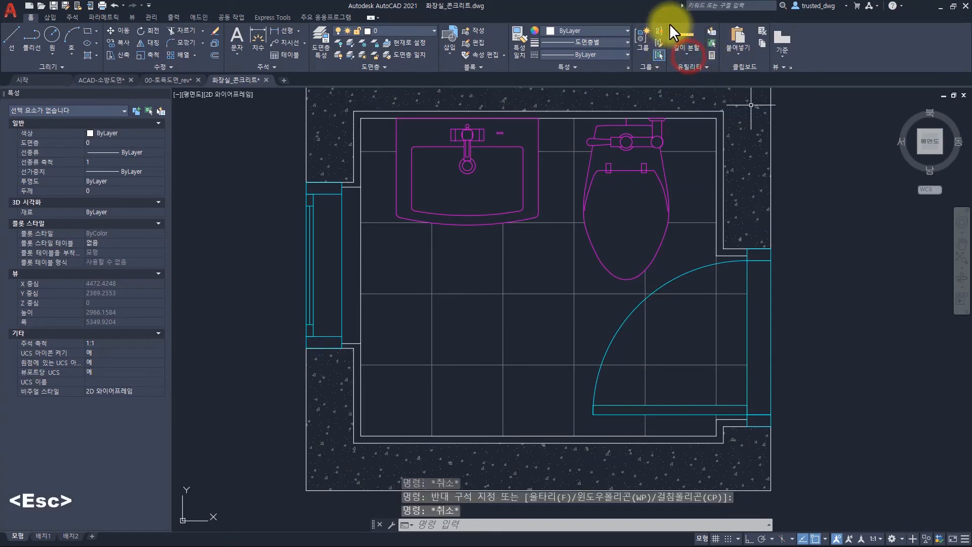
{"action": "left_click", "coordinate": [684, 55]}
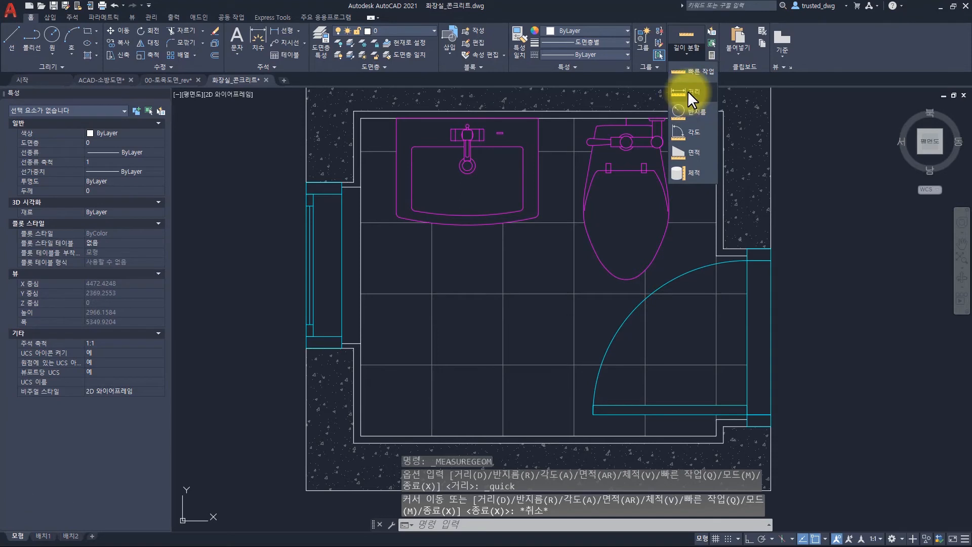
{"action": "left_click", "coordinate": [684, 97]}
{"action": "left_click", "coordinate": [435, 318]}
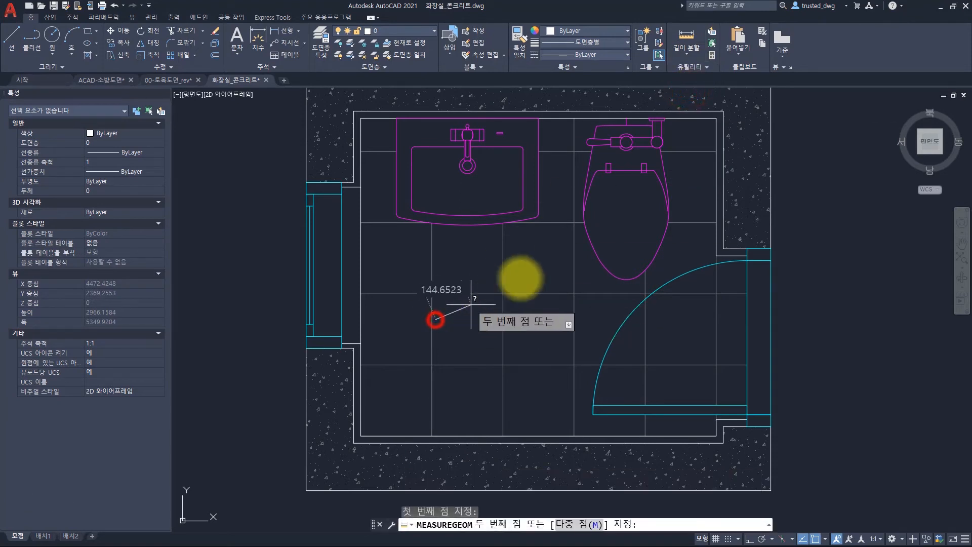
{"action": "left_click", "coordinate": [549, 261]}
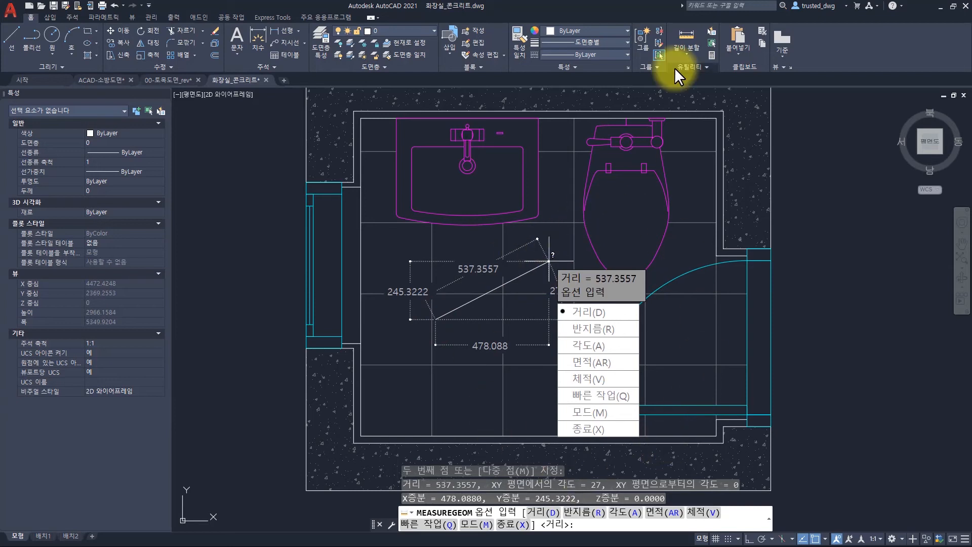
{"action": "key", "text": "Escape"}
{"action": "key", "text": "Escape"}
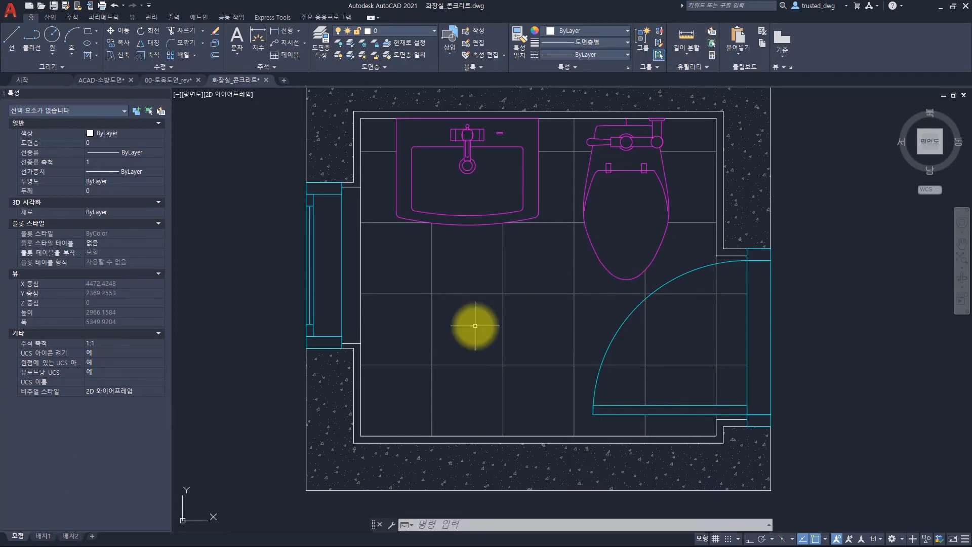
Measure another diagonal distance between two points on the tiled floor with the DIST command.
{"action": "type", "text": "dist"}
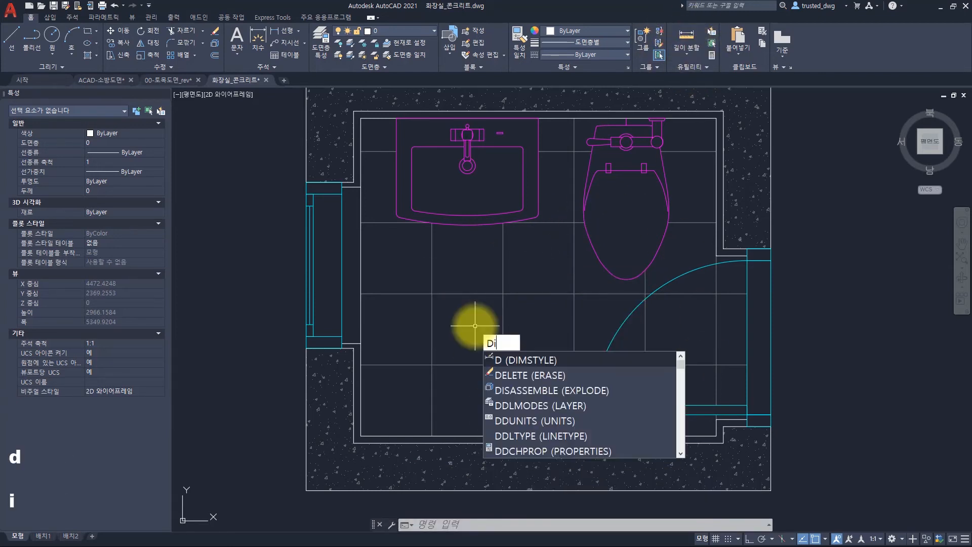
{"action": "key", "text": "BackSpace"}
{"action": "key", "text": "BackSpace"}
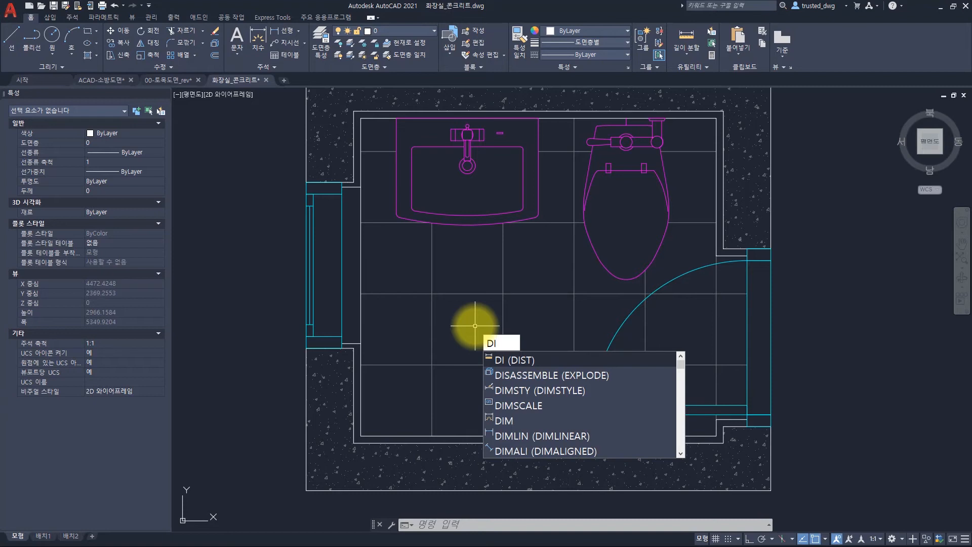
{"action": "key", "text": "Return"}
{"action": "left_click", "coordinate": [408, 341]}
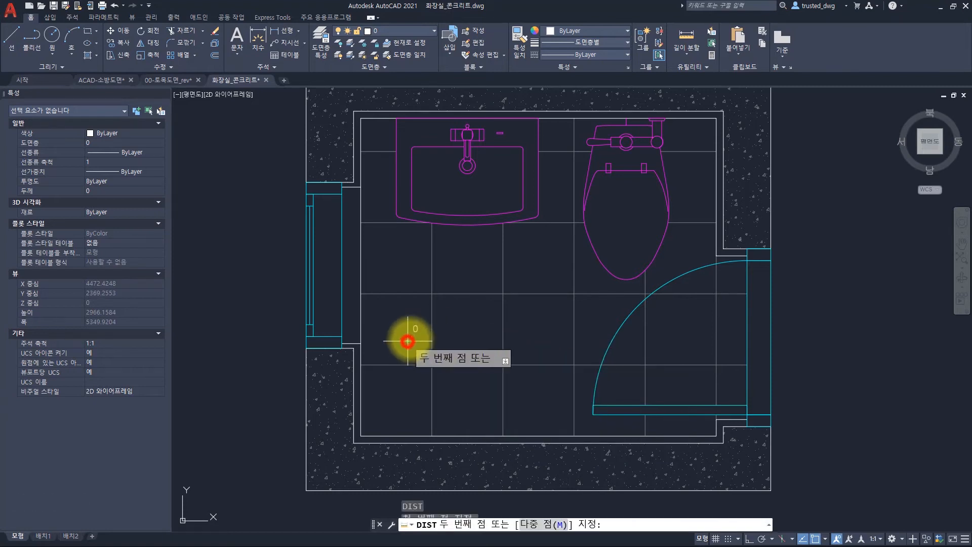
{"action": "left_click", "coordinate": [571, 245]}
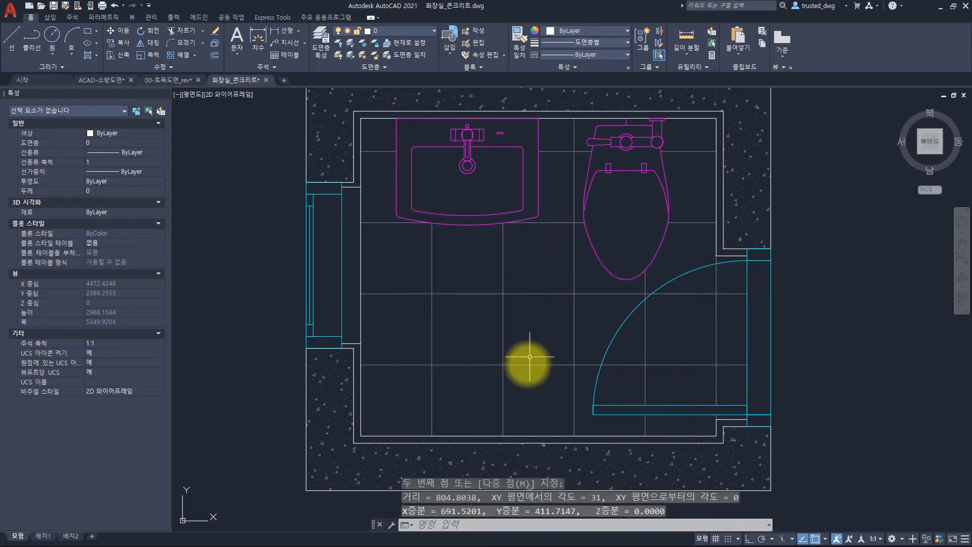
Examine the DIST result in the expanded command history, highlighting its distance line, and close the history.
{"action": "key", "text": "F2"}
{"action": "left_click_drag", "start_coordinate": [420, 500], "coordinate": [730, 500]}
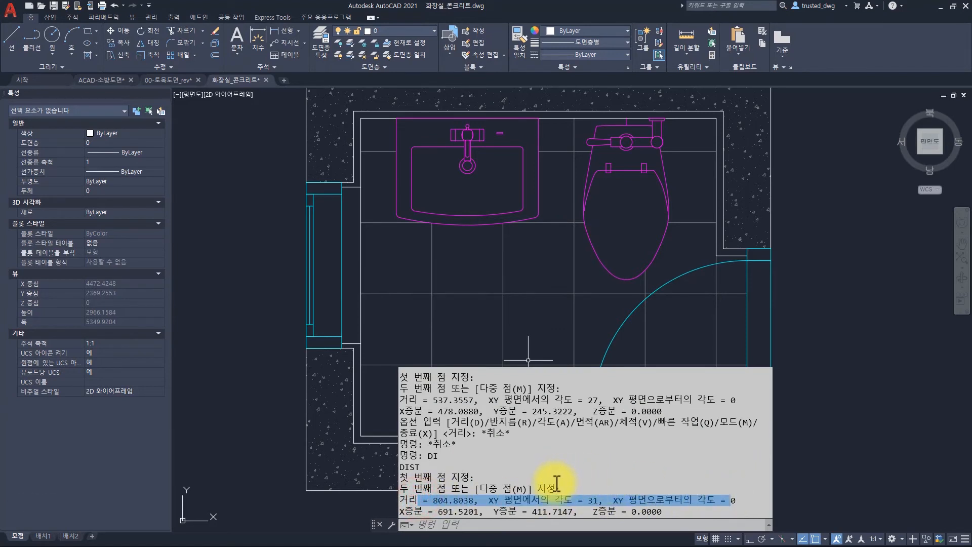
{"action": "key", "text": "Escape"}
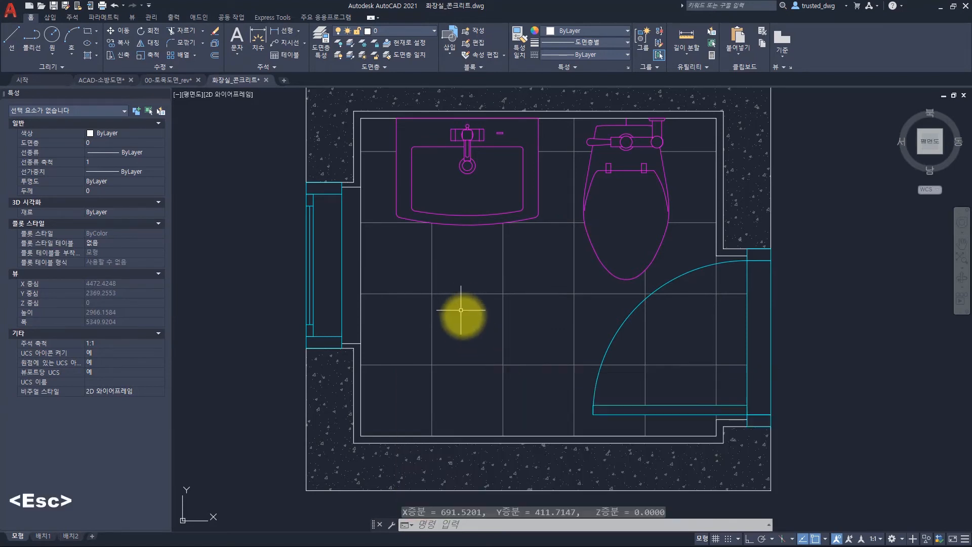
{"action": "key", "text": "Escape"}
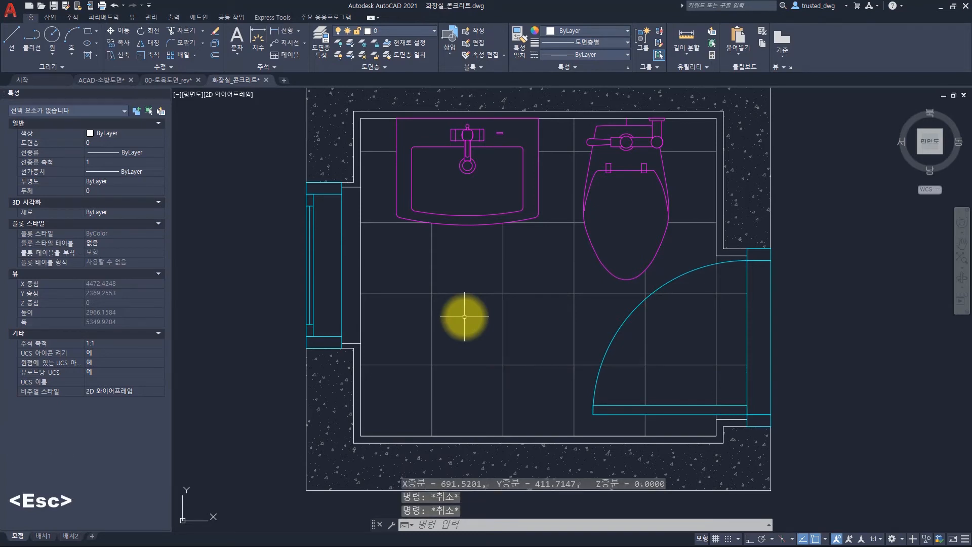
{"action": "key", "text": "Escape"}
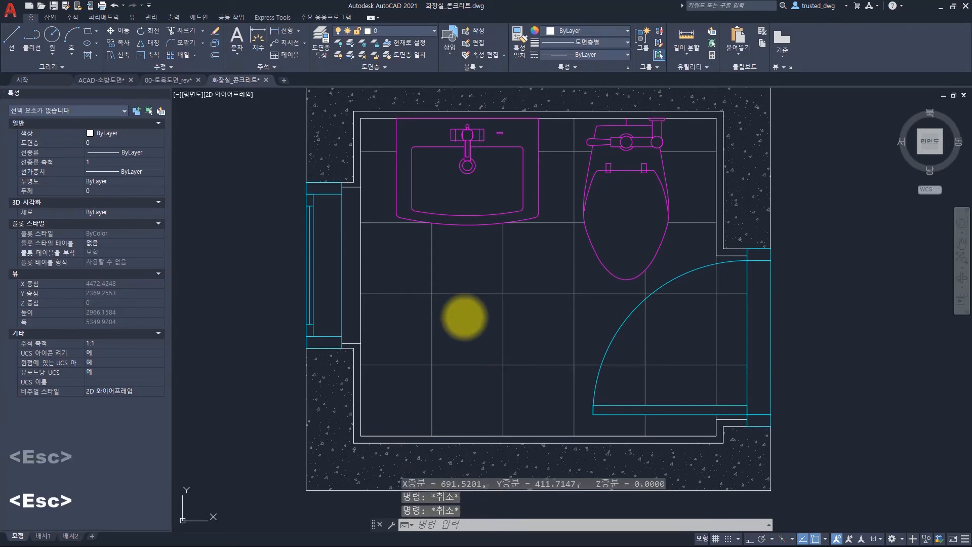
{"action": "left_click", "coordinate": [12, 36]}
{"action": "left_click", "coordinate": [440, 306]}
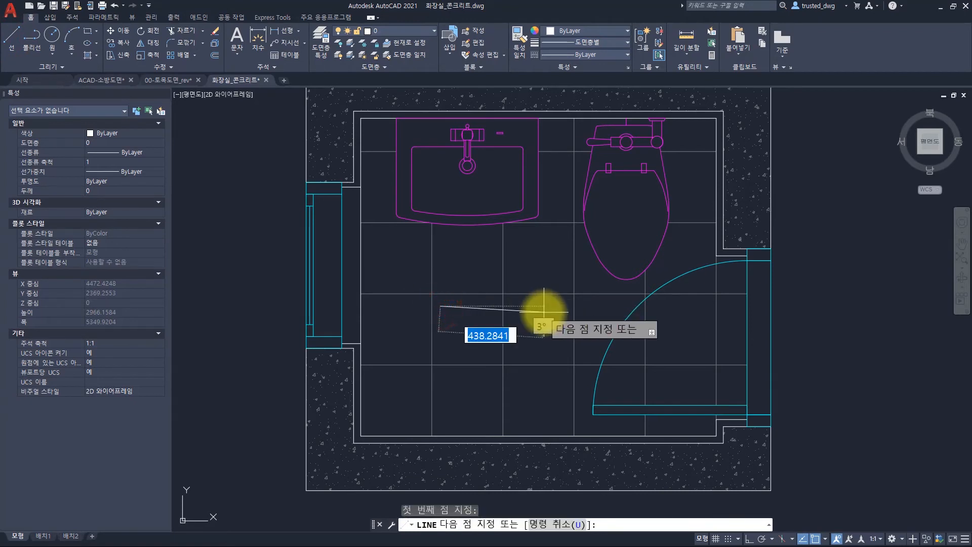
{"action": "key", "text": "Escape"}
{"action": "left_click", "coordinate": [12, 37]}
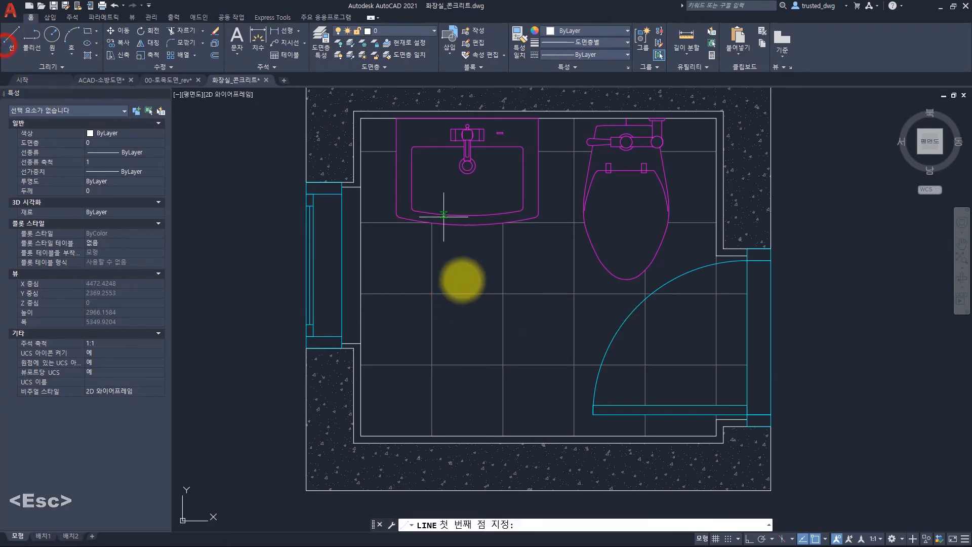
{"action": "left_click", "coordinate": [437, 313]}
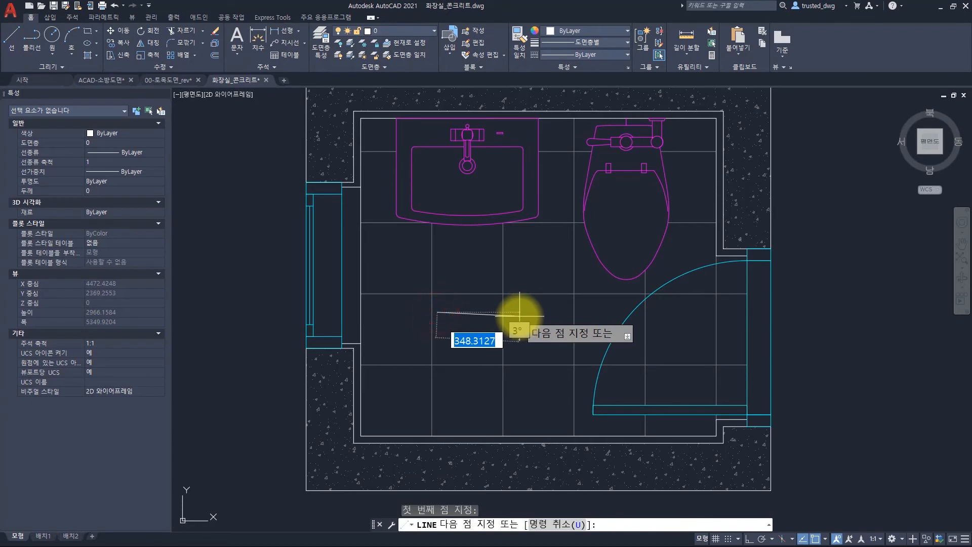
{"action": "key", "text": "Escape"}
{"action": "key", "text": "Escape"}
{"action": "key", "text": "Escape"}
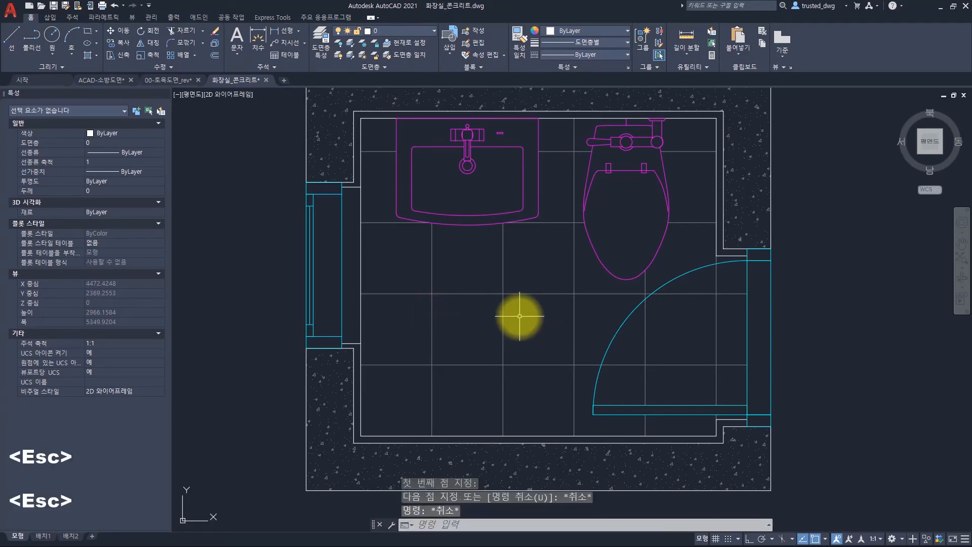
{"action": "type", "text": "l"}
{"action": "key", "text": "space"}
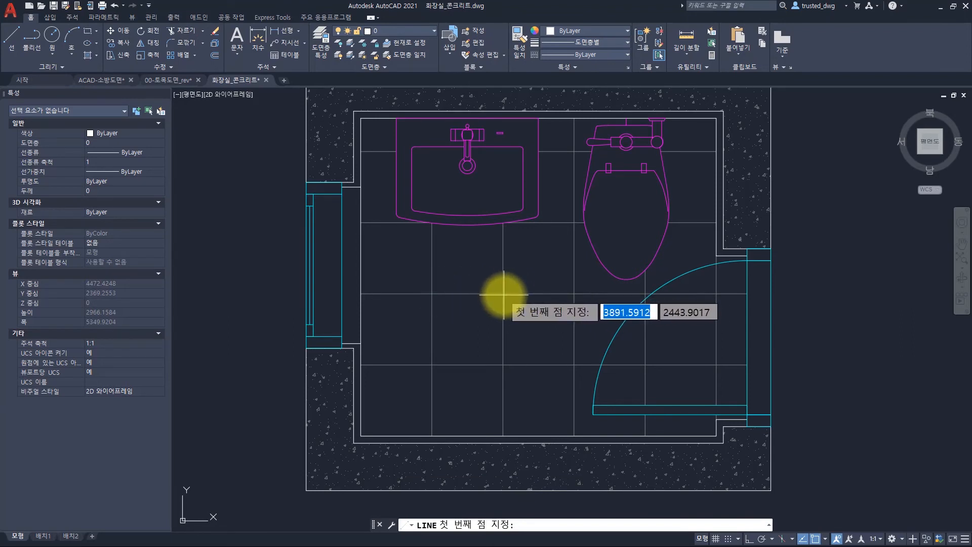
{"action": "key", "text": "Escape"}
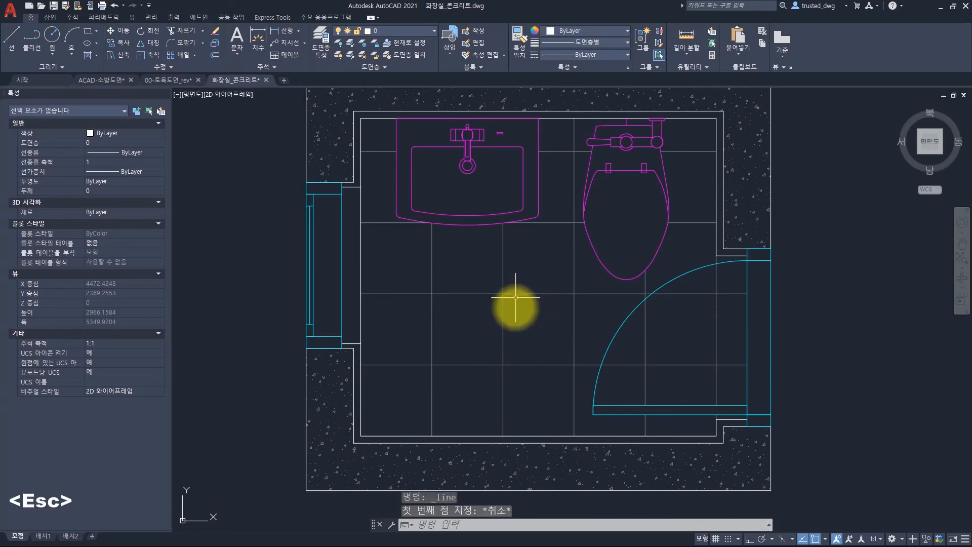
Inspect the floor tile hatch and the concrete wall hatch by selecting each in turn and clearing the selection.
{"action": "left_click", "coordinate": [478, 275]}
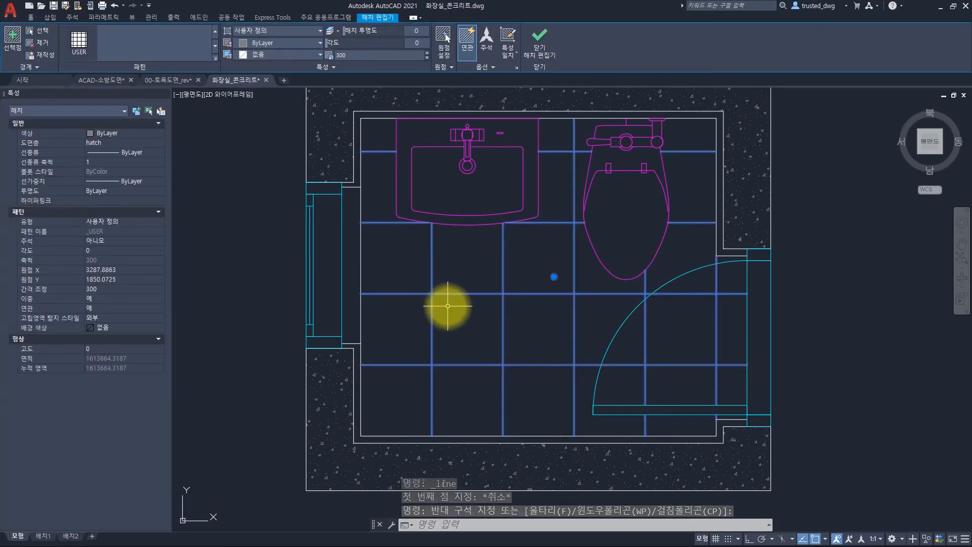
{"action": "middle_click_drag", "start_coordinate": [610, 164], "coordinate": [587, 272]}
{"action": "key", "text": "Escape"}
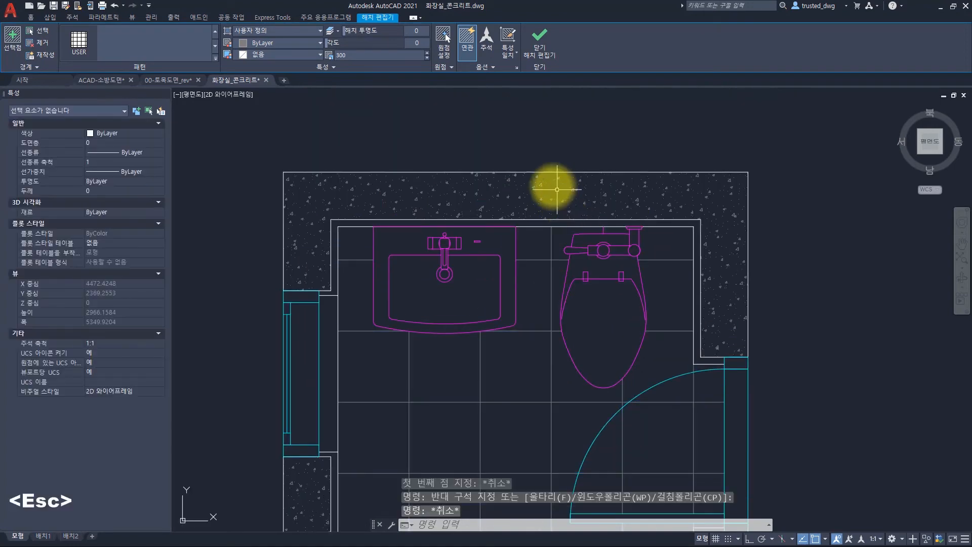
{"action": "left_click", "coordinate": [549, 187]}
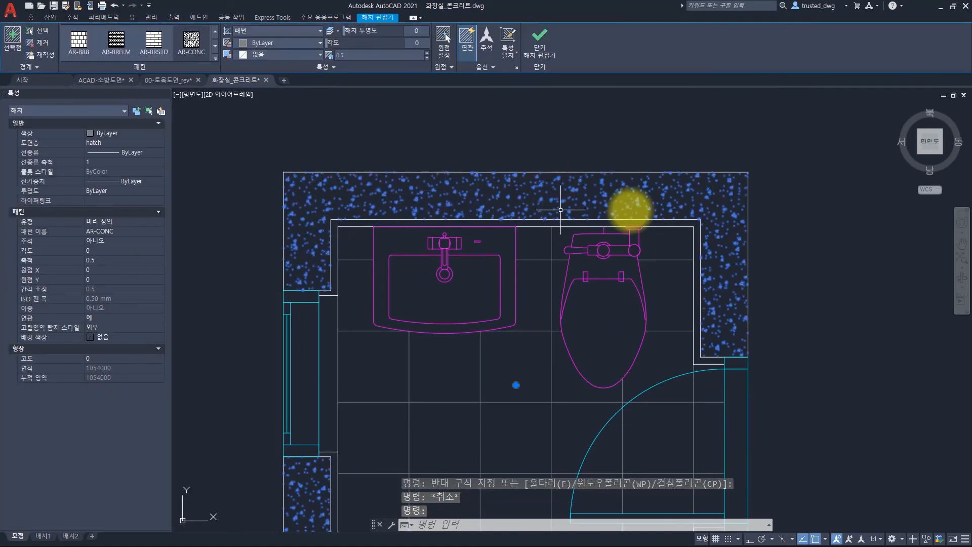
{"action": "middle_click_drag", "start_coordinate": [467, 418], "coordinate": [467, 417]}
{"action": "scroll", "coordinate": [467, 416], "scroll_direction": "down", "scroll_amount": 2}
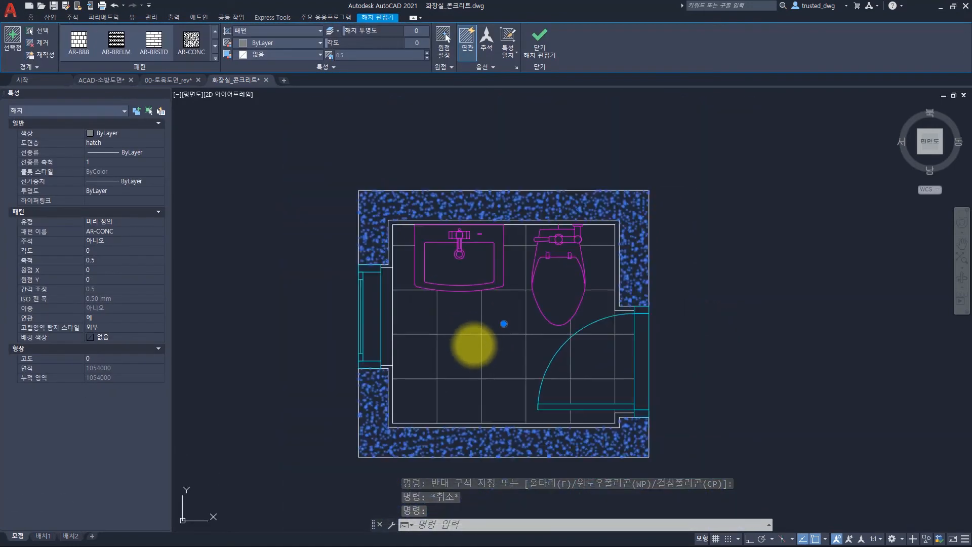
{"action": "key", "text": "Escape"}
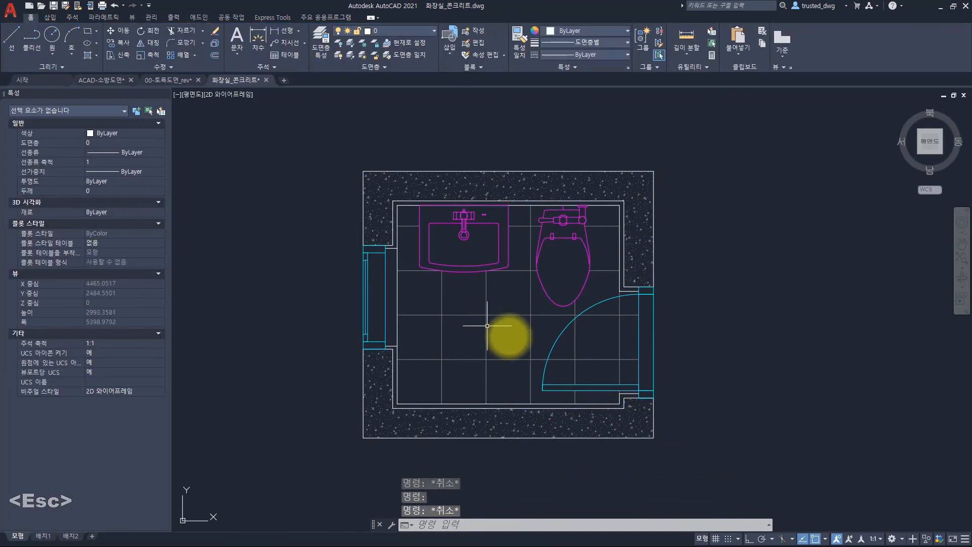
Set the OSNAPHATCH system variable to 1 so object snaps work on hatch lines.
{"action": "scroll", "coordinate": [503, 319], "scroll_direction": "up", "scroll_amount": 3}
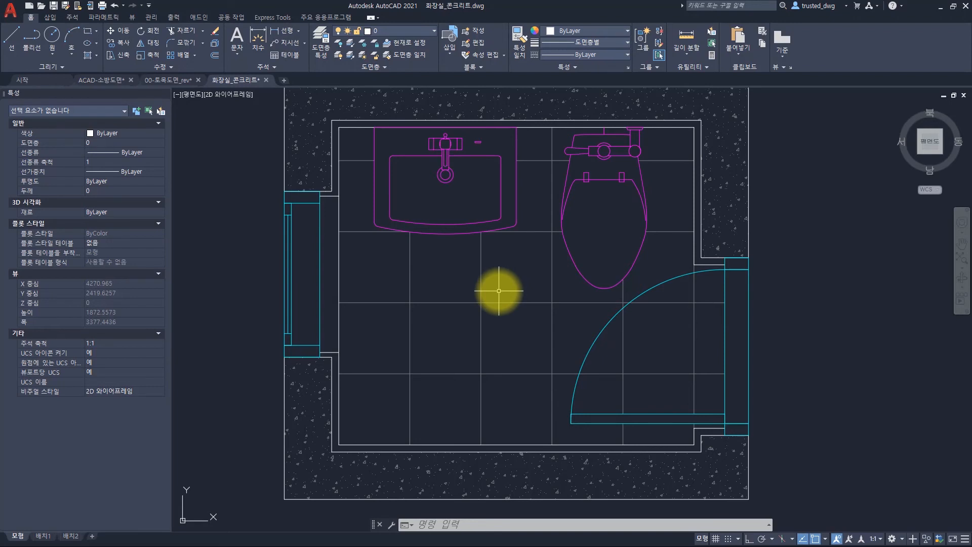
{"action": "type", "text": "o"}
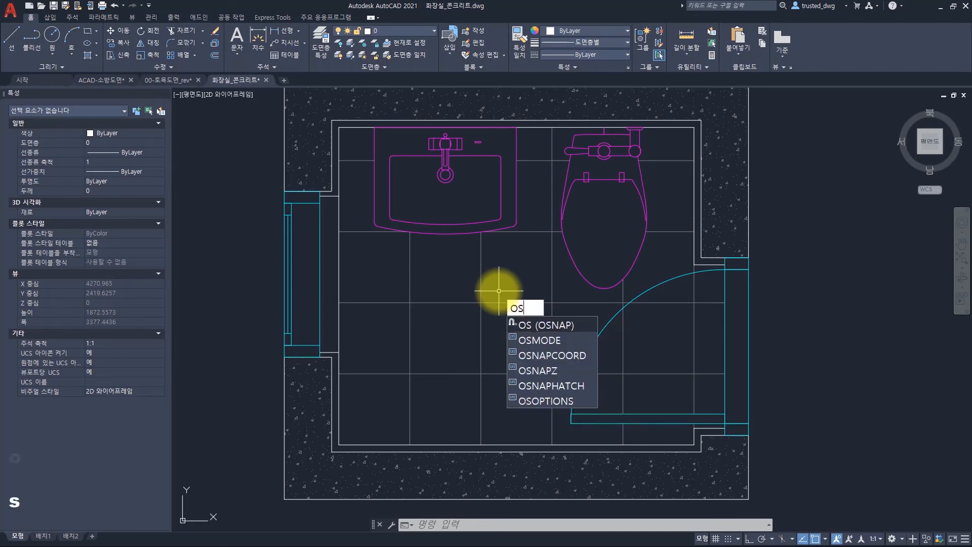
{"action": "type", "text": "snaph"}
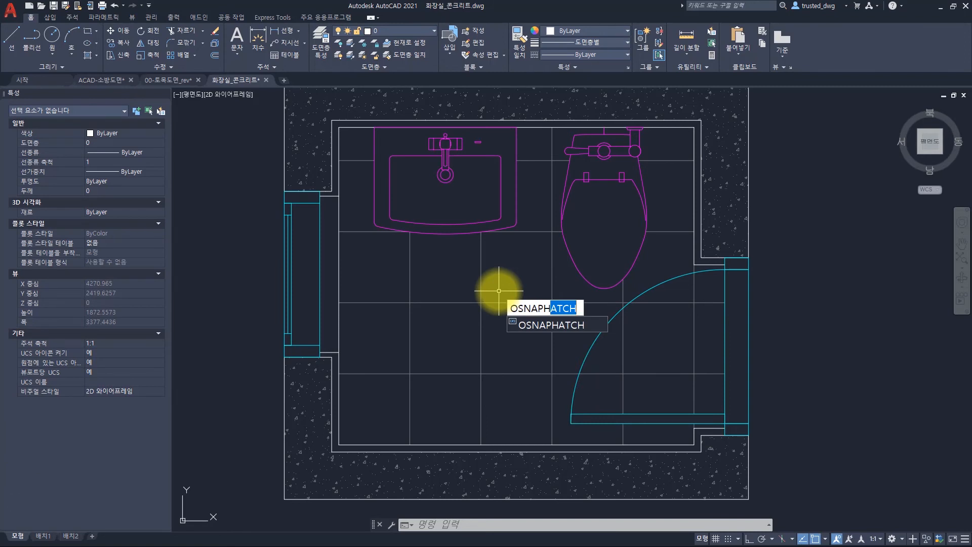
{"action": "key", "text": "Return"}
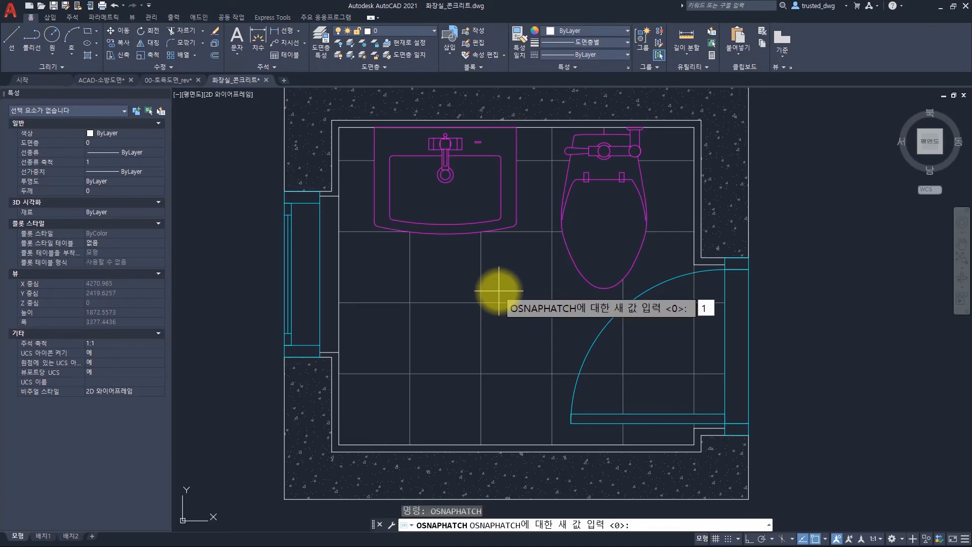
{"action": "key", "text": "Return"}
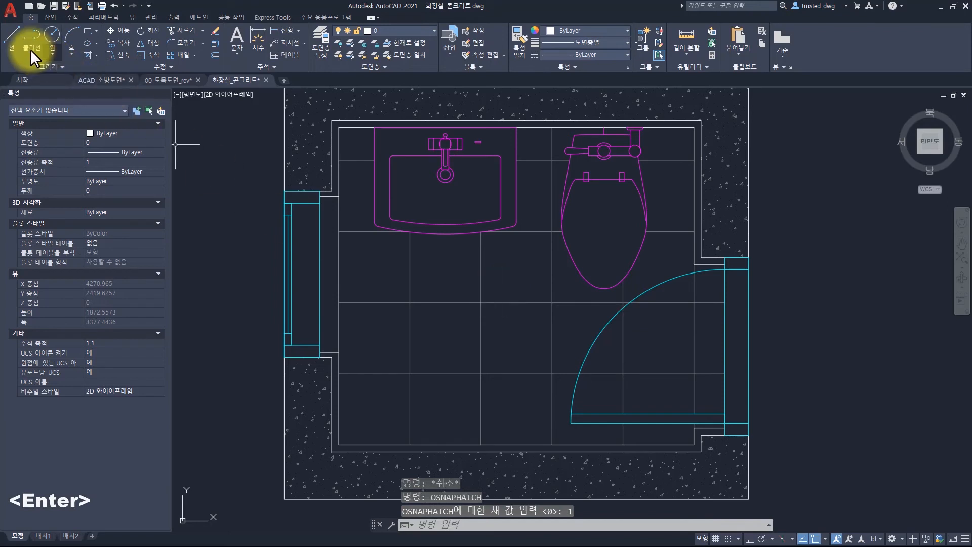
Try a line from the floor's lower-left inside corner toward the first tile joint on the lower wall, and cancel it.
{"action": "left_click", "coordinate": [13, 43]}
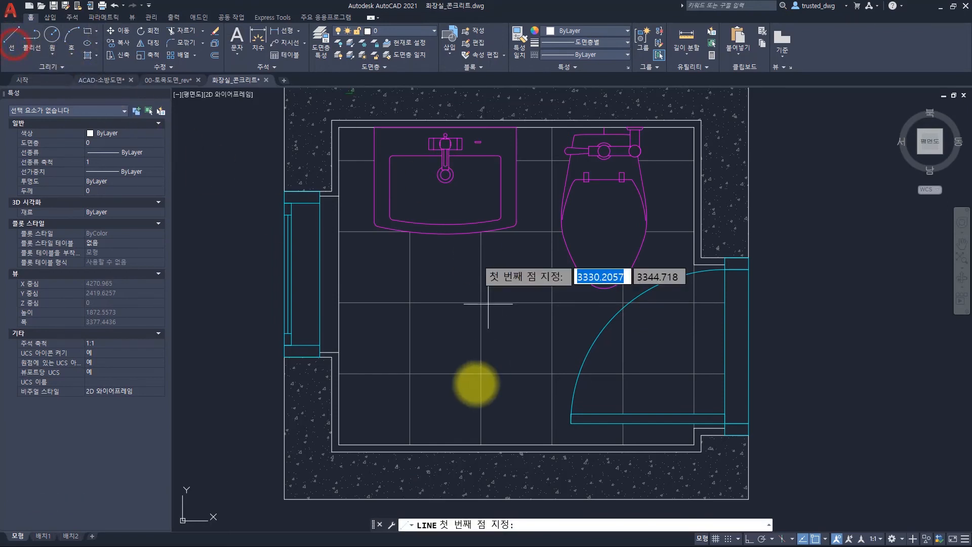
{"action": "left_click", "coordinate": [339, 444]}
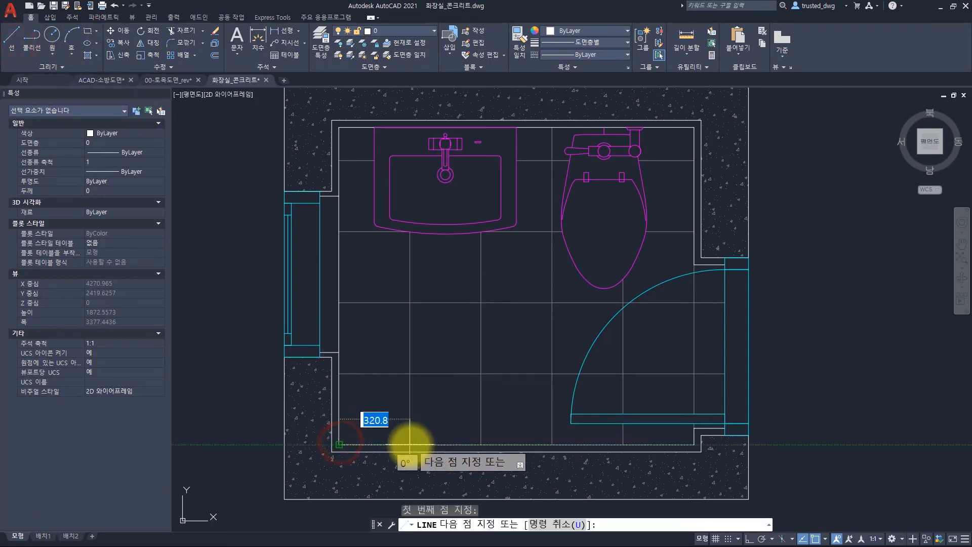
{"action": "key", "text": "Escape"}
Draw a trial line between the first two tile joints along the lower inside wall line, and erase it.
{"action": "key", "text": "Return"}
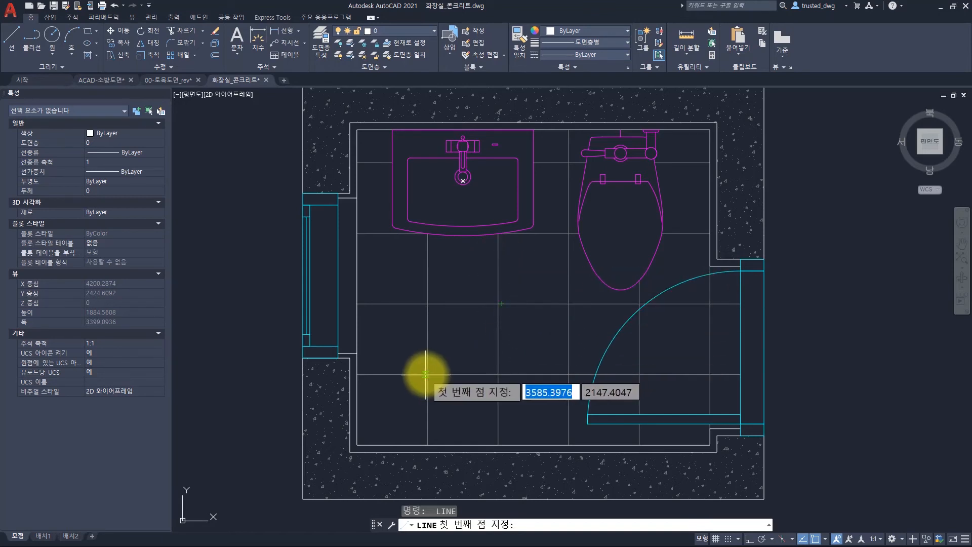
{"action": "left_click", "coordinate": [430, 444]}
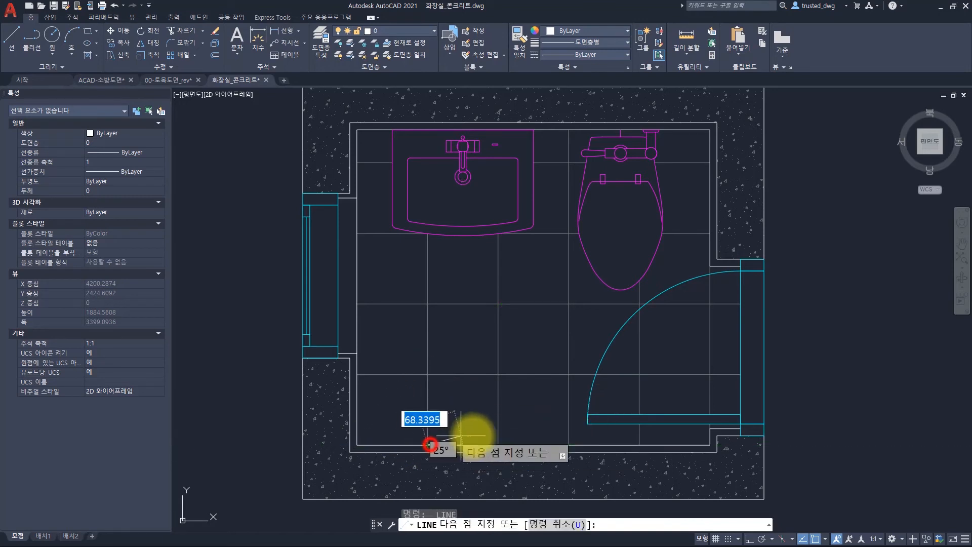
{"action": "left_click", "coordinate": [499, 444]}
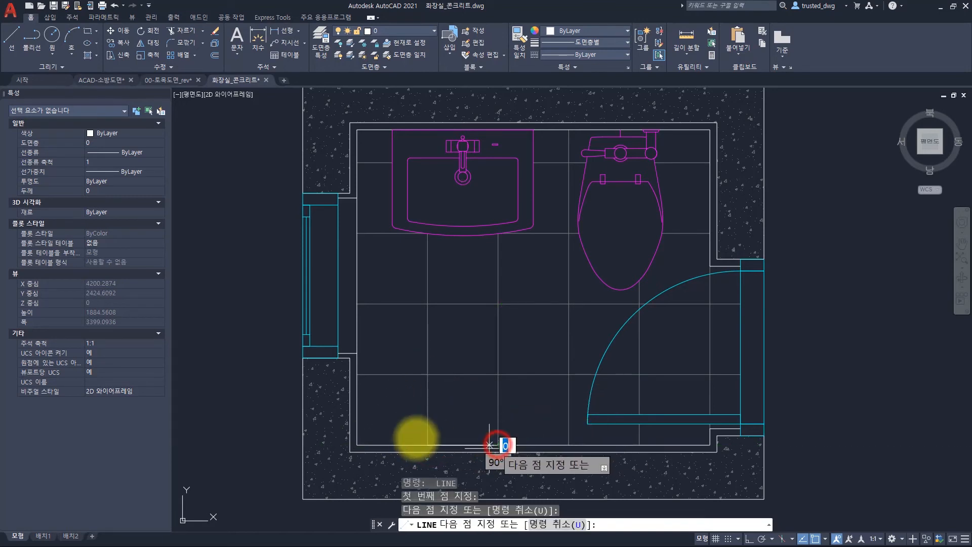
{"action": "key", "text": "Escape"}
{"action": "left_click", "coordinate": [412, 434]}
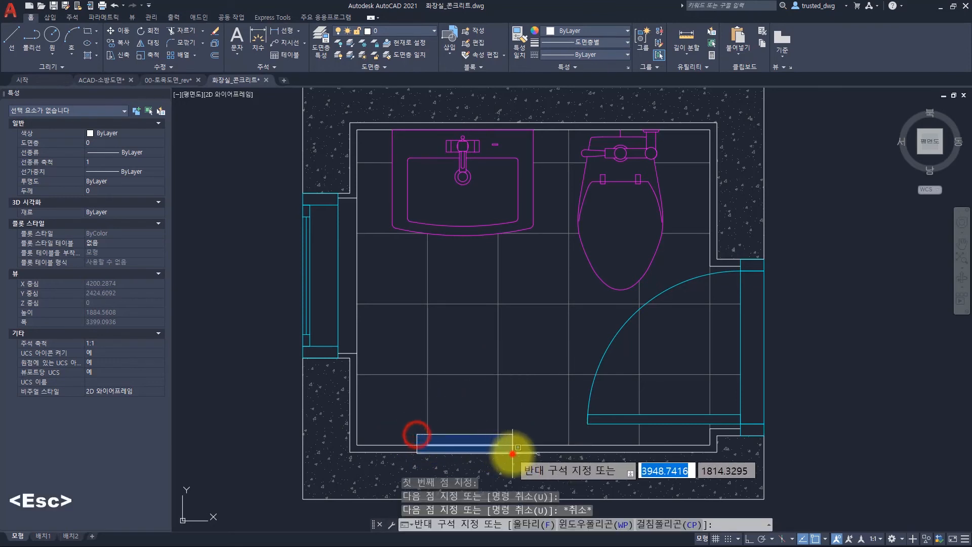
{"action": "left_click", "coordinate": [513, 454]}
{"action": "type", "text": "e"}
{"action": "key", "text": "space"}
Check the tile spacing on the left inside wall by previewing a line between two adjacent tile joints, and cancel the line.
{"action": "left_click", "coordinate": [11, 51]}
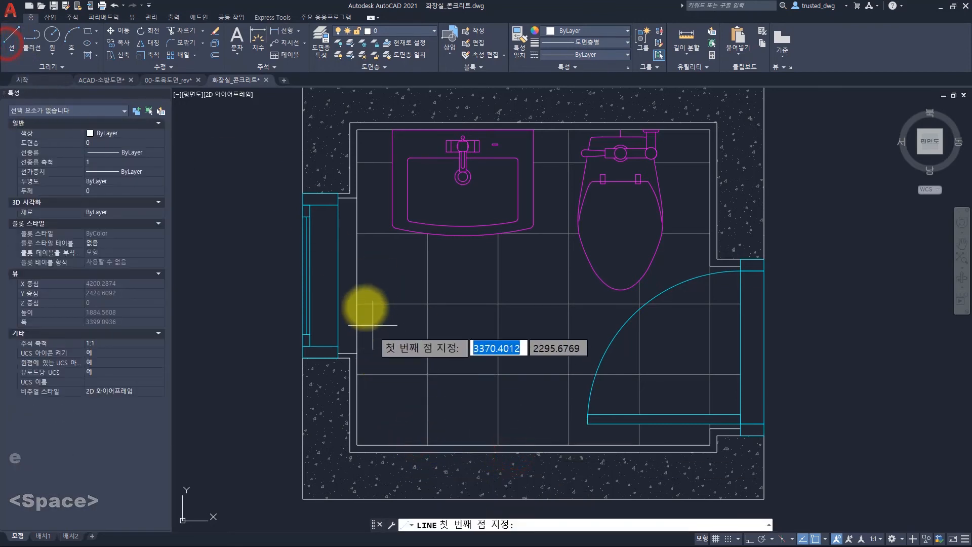
{"action": "left_click", "coordinate": [357, 304]}
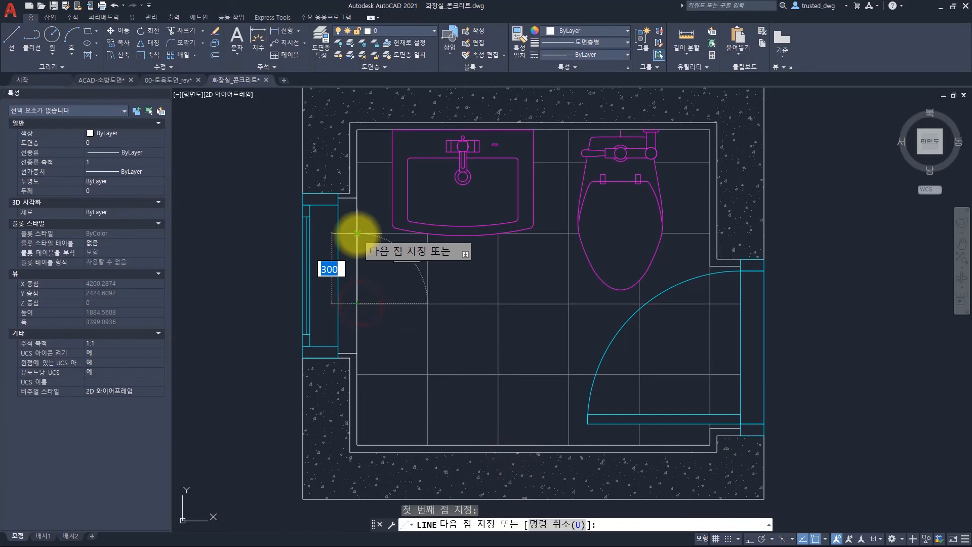
{"action": "key", "text": "Escape"}
{"action": "key", "text": "Escape"}
{"action": "key", "text": "Escape"}
{"action": "key", "text": "Escape"}
{"action": "key", "text": "Escape"}
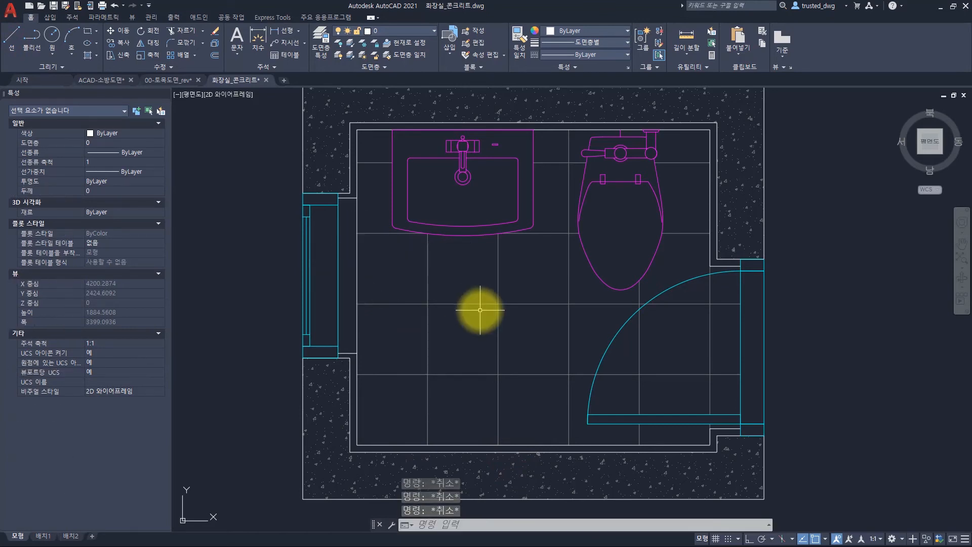
Measure the distance between the two adjacent tile joints on the left inside wall with the DIST command.
{"action": "type", "text": "di"}
{"action": "key", "text": "space"}
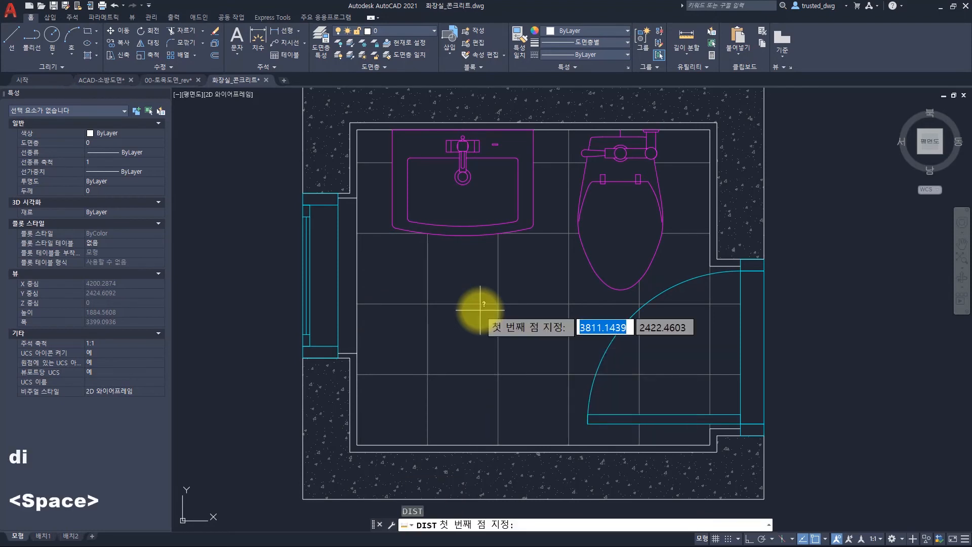
{"action": "left_click", "coordinate": [357, 304]}
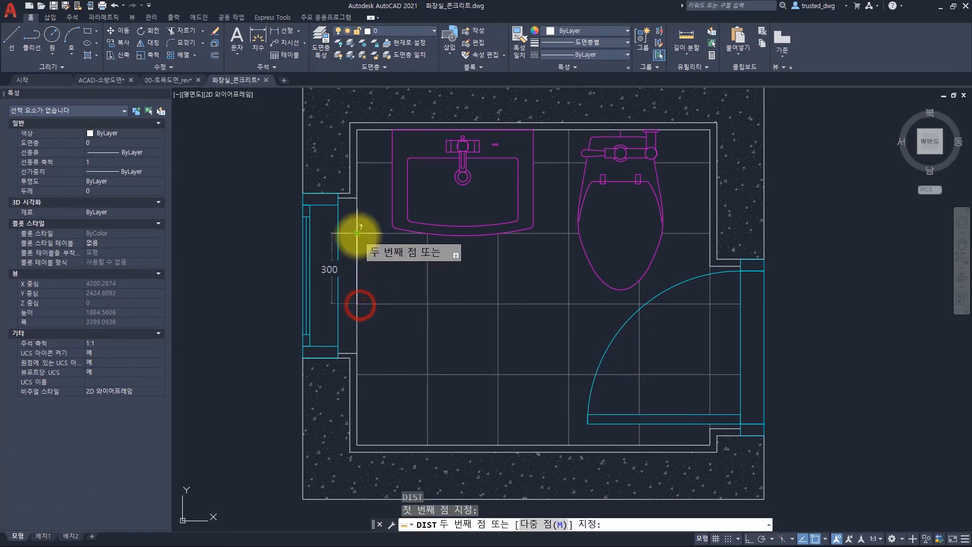
{"action": "left_click", "coordinate": [358, 234]}
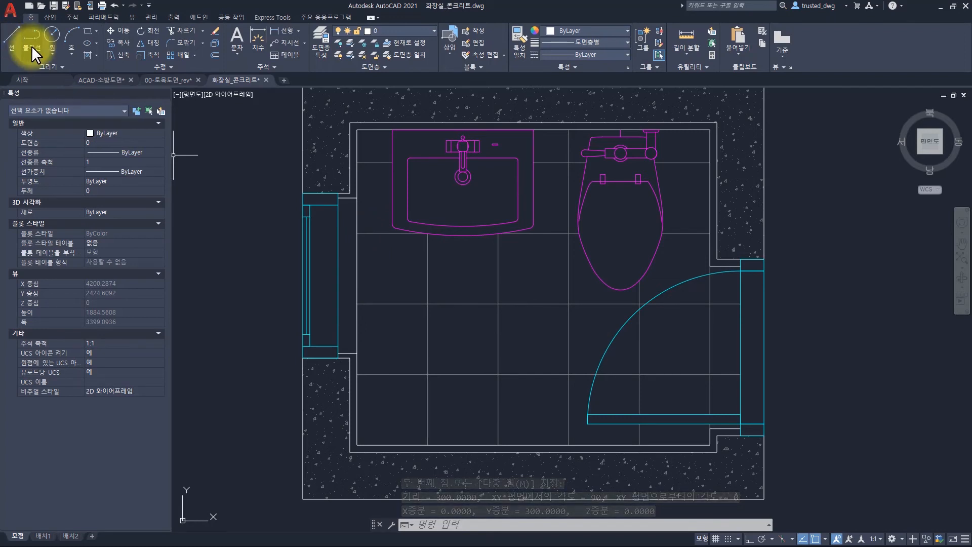
Preview a line between the same two left-wall tile joints to compare with the DIST measurement, and cancel it.
{"action": "left_click", "coordinate": [14, 48]}
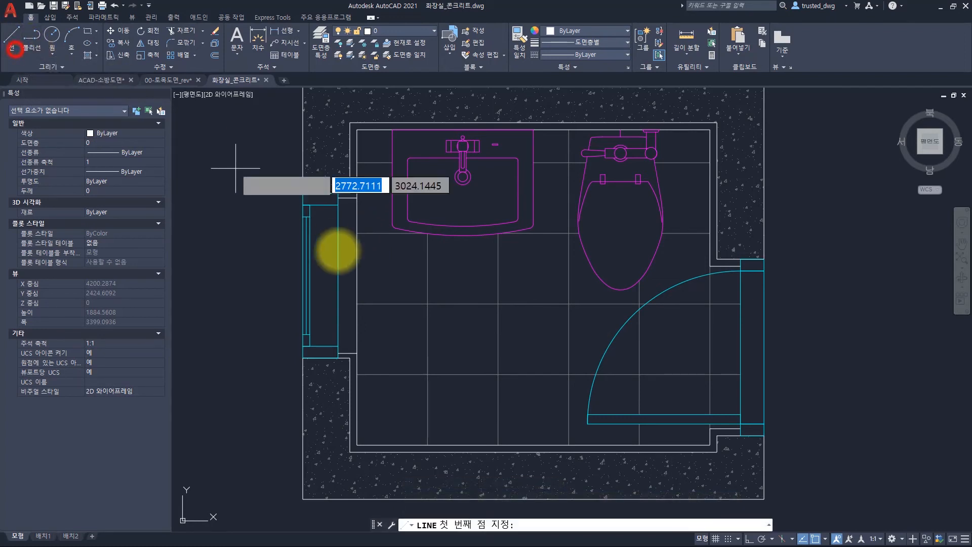
{"action": "left_click", "coordinate": [357, 303]}
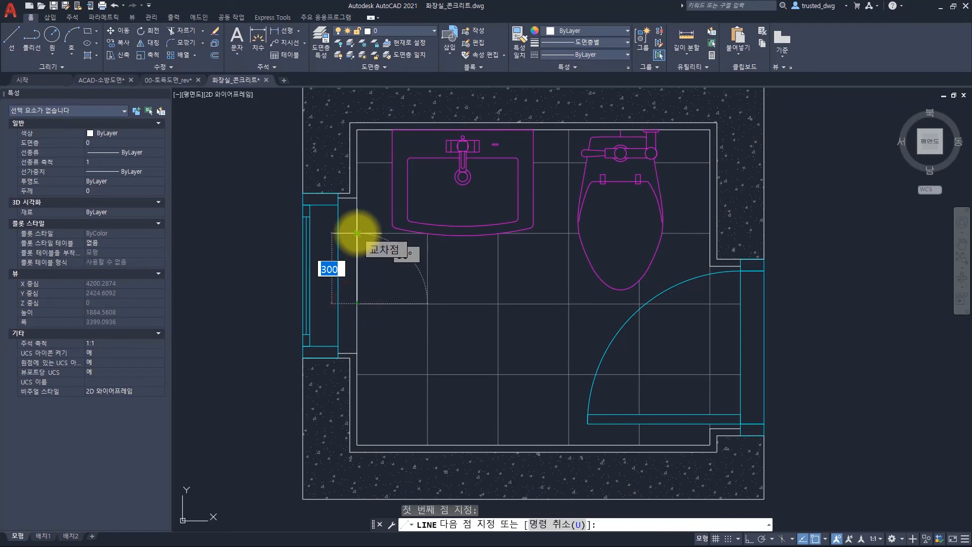
{"action": "key", "text": "Escape"}
{"action": "key", "text": "Escape"}
{"action": "key", "text": "Escape"}
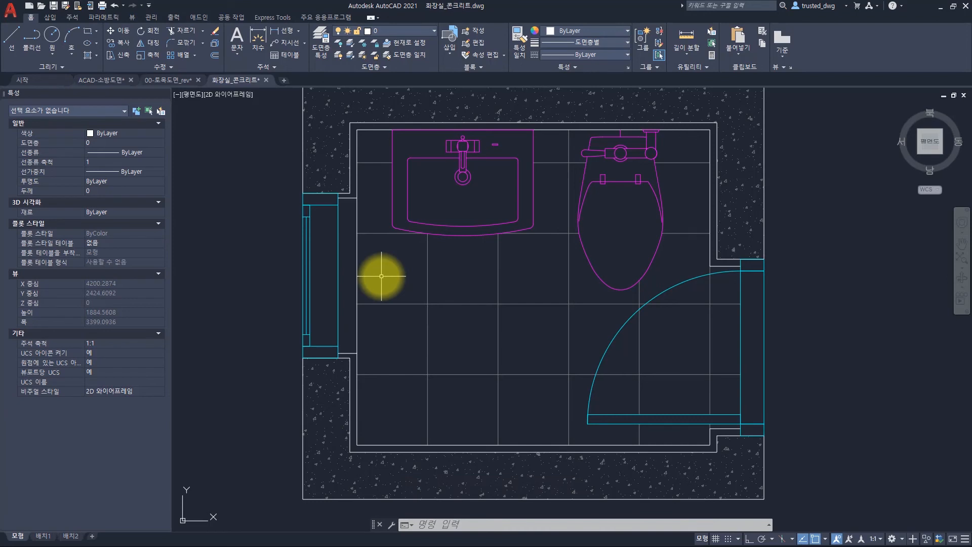
{"action": "type", "text": "di"}
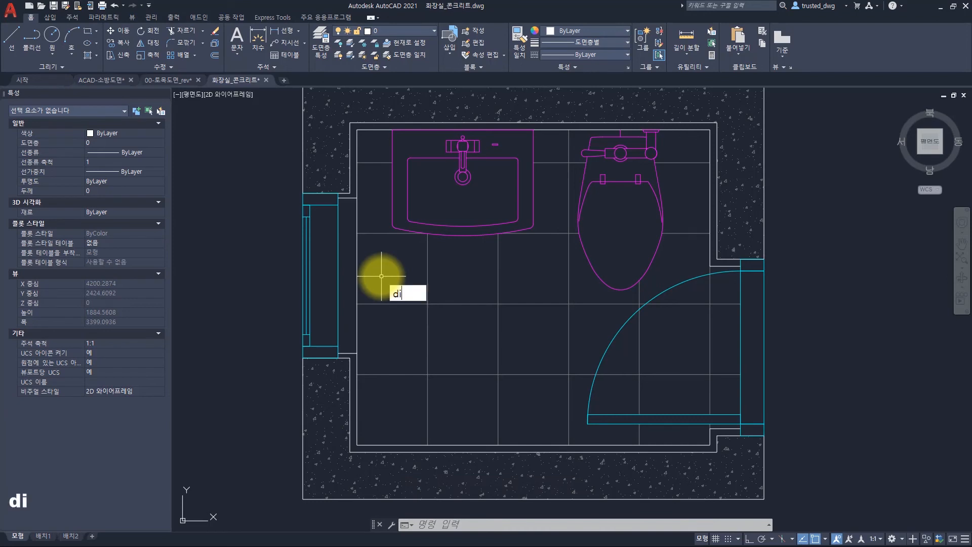
{"action": "key", "text": "Escape"}
{"action": "key", "text": "Escape"}
{"action": "key", "text": "Escape"}
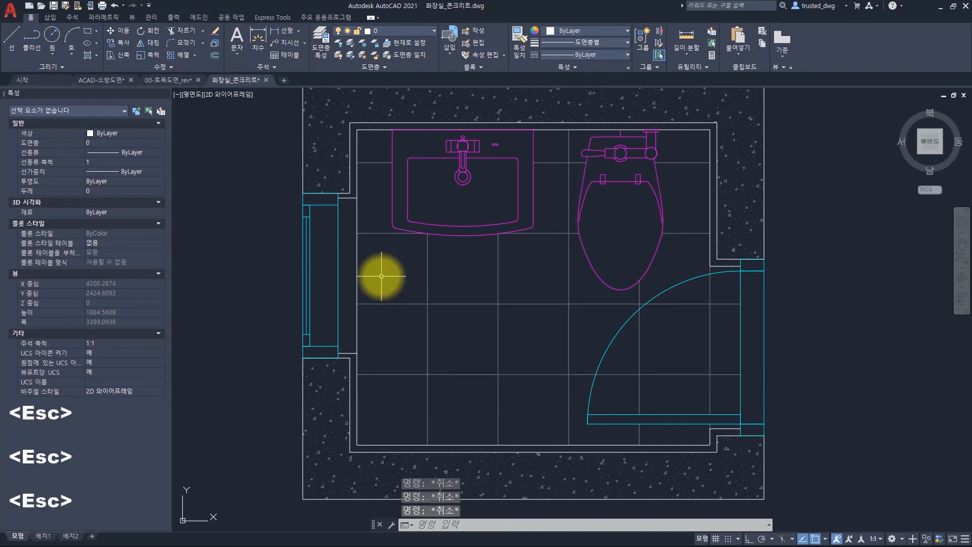
Measure the area and perimeter of a freehand four-point region on the tiled floor with the AREA command.
{"action": "type", "text": "area"}
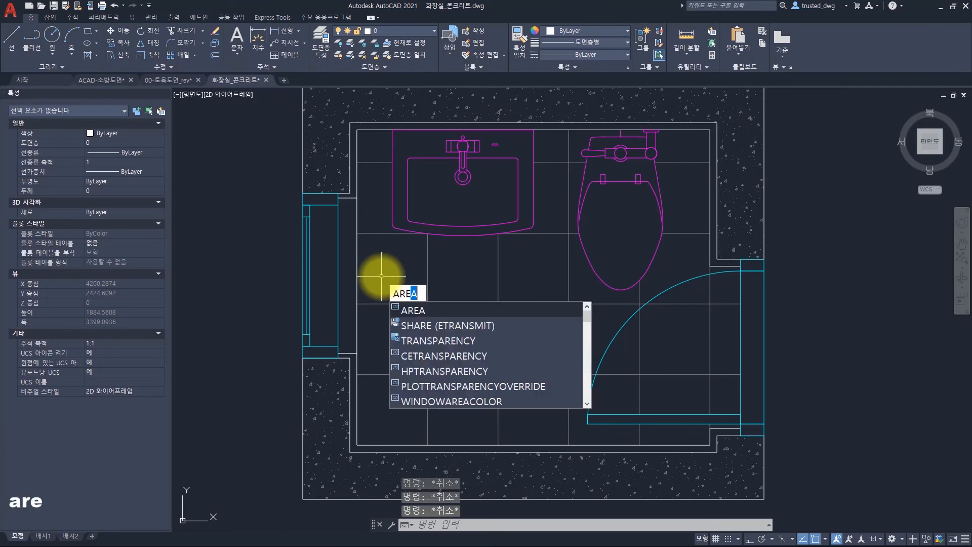
{"action": "key", "text": "BackSpace"}
{"action": "key", "text": "BackSpace"}
{"action": "key", "text": "BackSpace"}
{"action": "type", "text": "a"}
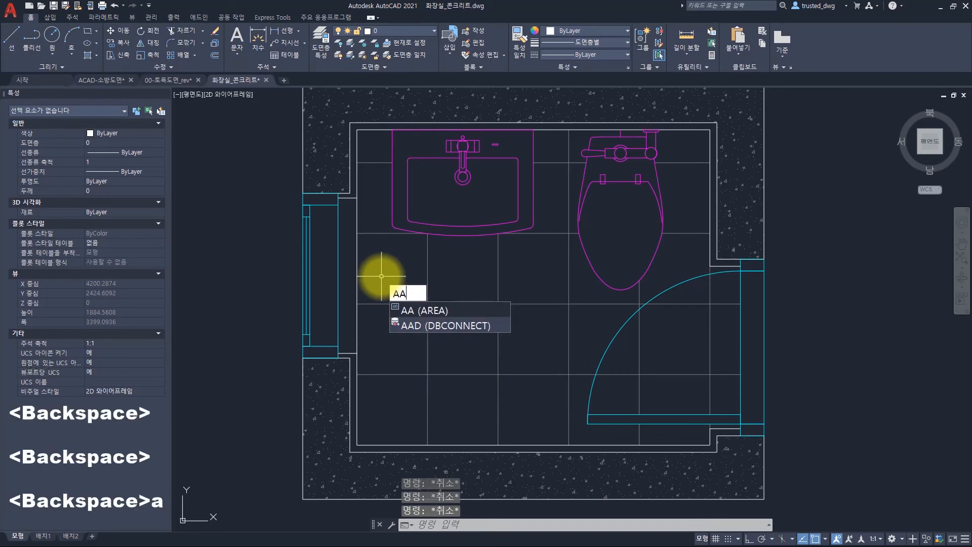
{"action": "key", "text": "Return"}
{"action": "left_click", "coordinate": [393, 279]}
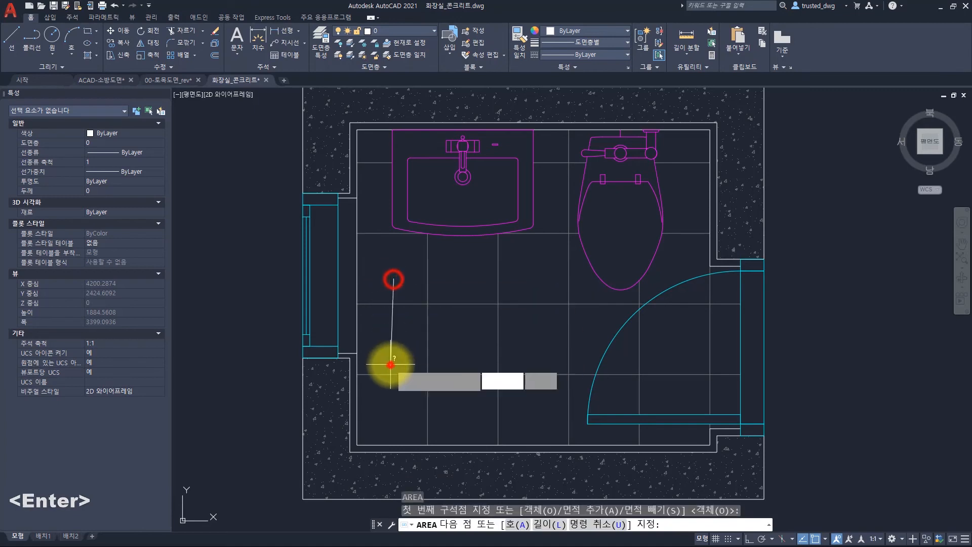
{"action": "left_click", "coordinate": [390, 364]}
{"action": "left_click", "coordinate": [514, 349]}
{"action": "left_click", "coordinate": [533, 252]}
{"action": "key", "text": "space"}
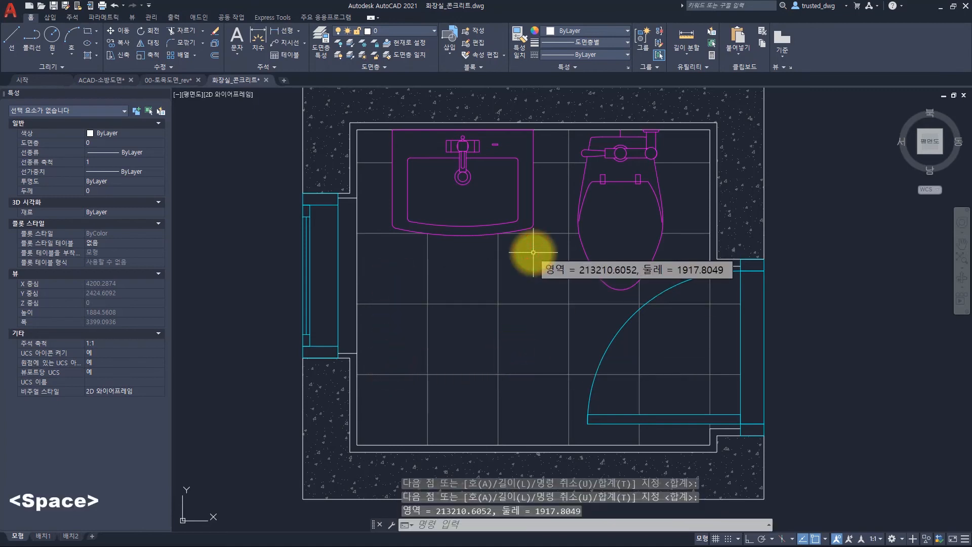
{"action": "key", "text": "BackSpace"}
{"action": "key", "text": "BackSpace"}
{"action": "key", "text": "BackSpace"}
{"action": "key", "text": "BackSpace"}
{"action": "key", "text": "Escape"}
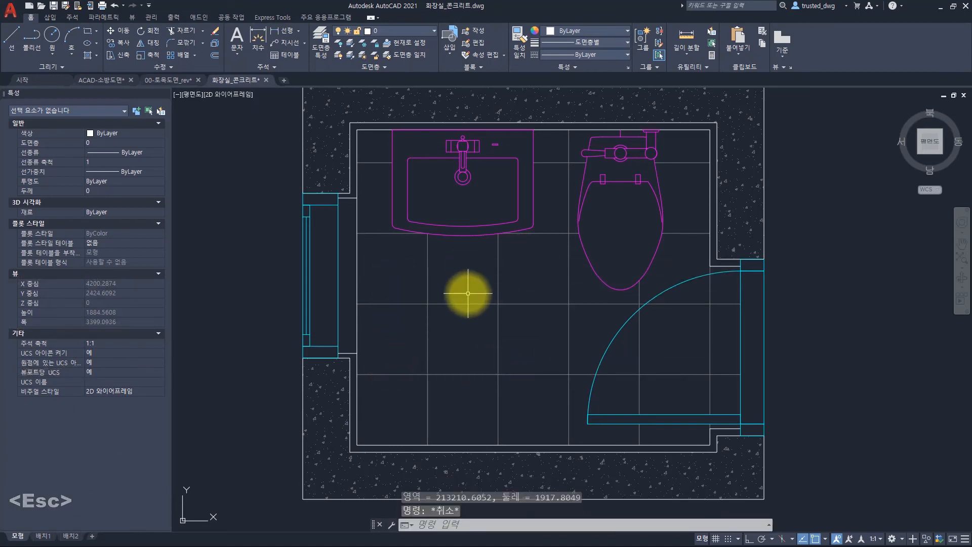
{"action": "type", "text": "mas"}
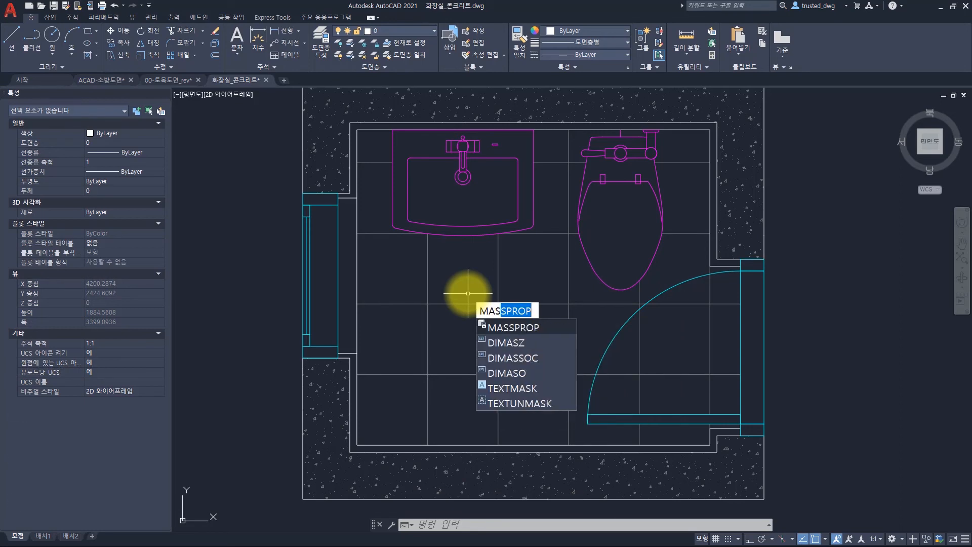
{"action": "key", "text": "Escape"}
{"action": "key", "text": "Escape"}
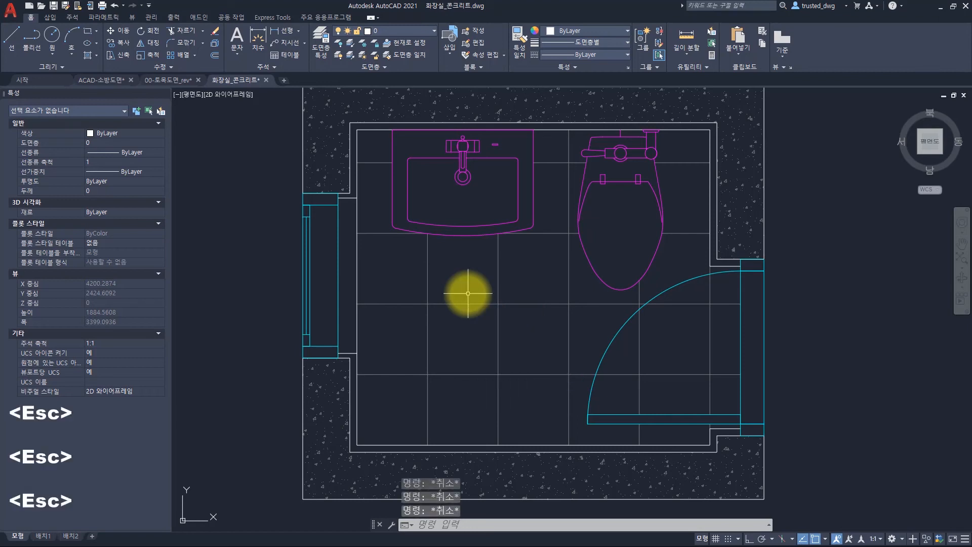
{"action": "scroll", "coordinate": [528, 293], "scroll_direction": "down", "scroll_amount": 2}
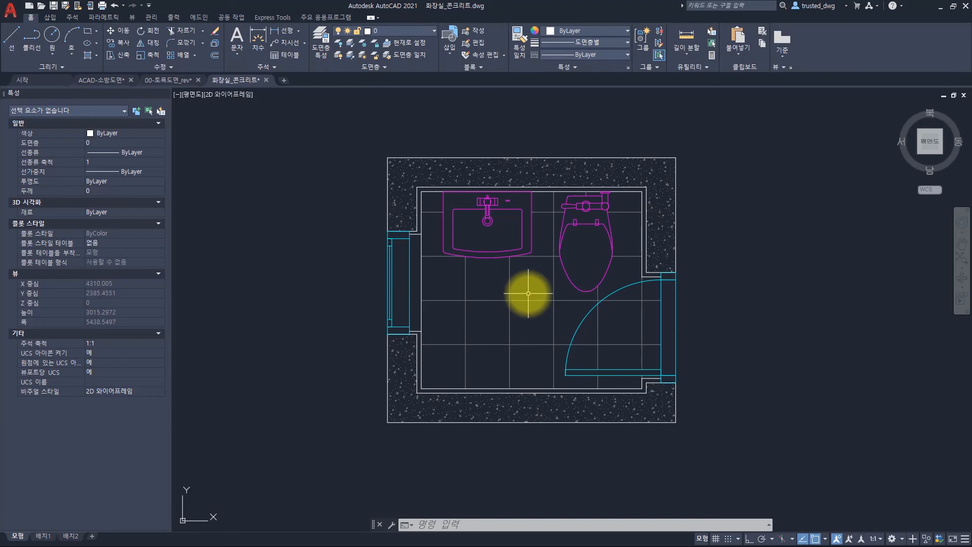
Switch to the 00-토목도면_rev drawing and change the concrete hatch of the four-sided slab at CP.2 to the SOLID pattern.
{"action": "left_click", "coordinate": [159, 80]}
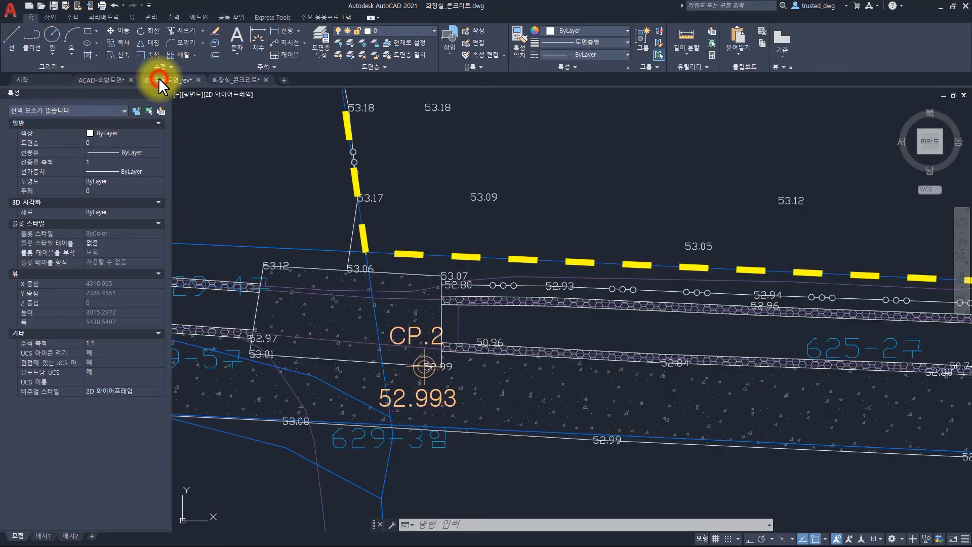
{"action": "middle_click_drag", "start_coordinate": [377, 321], "coordinate": [415, 323]}
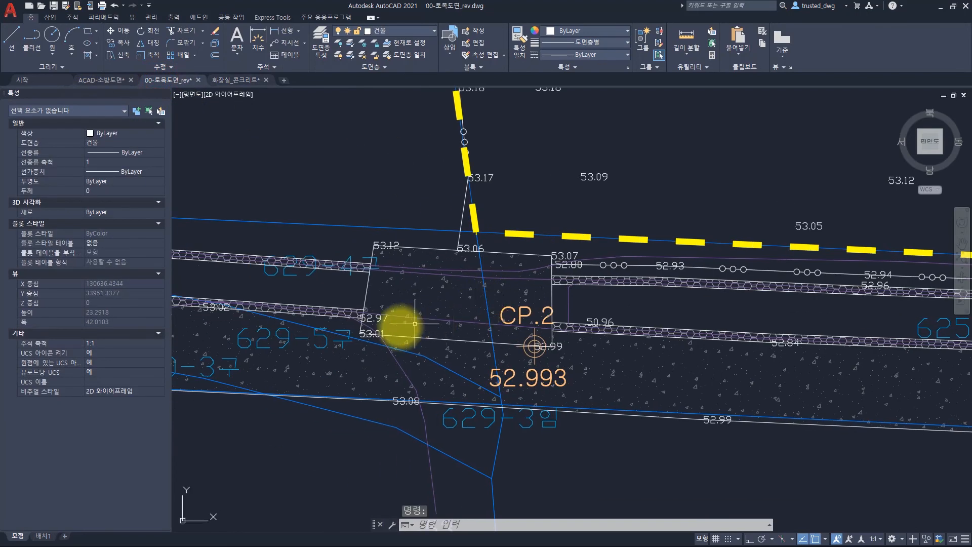
{"action": "scroll", "coordinate": [401, 326], "scroll_direction": "up", "scroll_amount": 1}
{"action": "scroll", "coordinate": [503, 265], "scroll_direction": "up", "scroll_amount": 1}
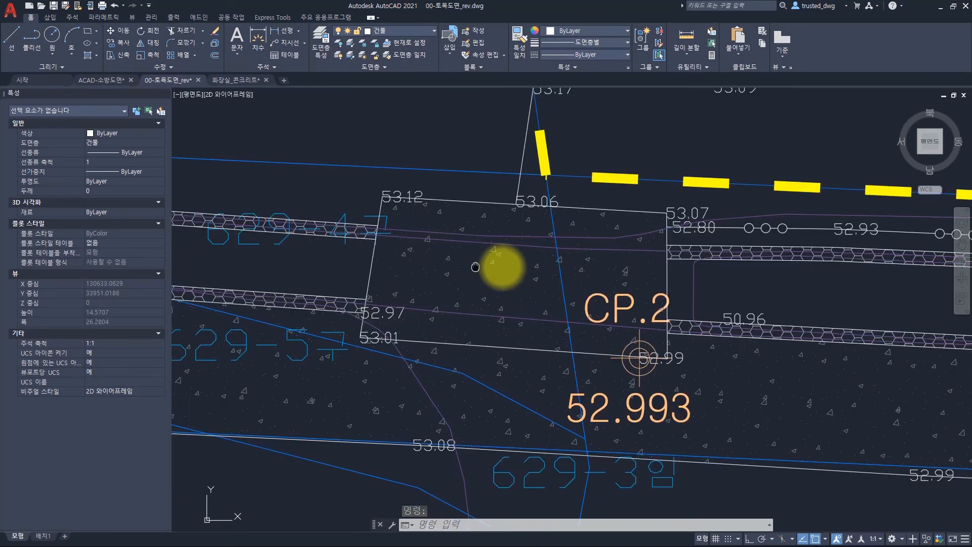
{"action": "left_click", "coordinate": [504, 271]}
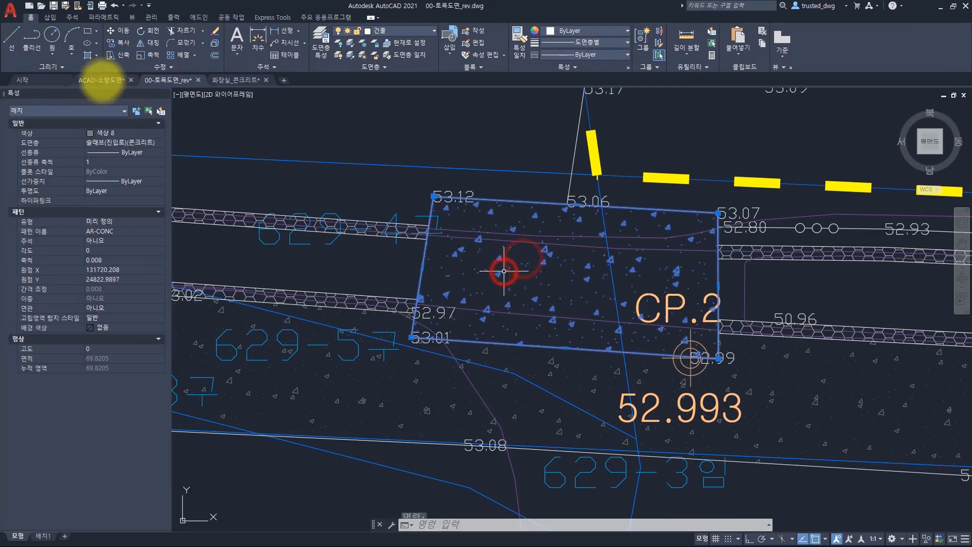
{"action": "left_click", "coordinate": [215, 58]}
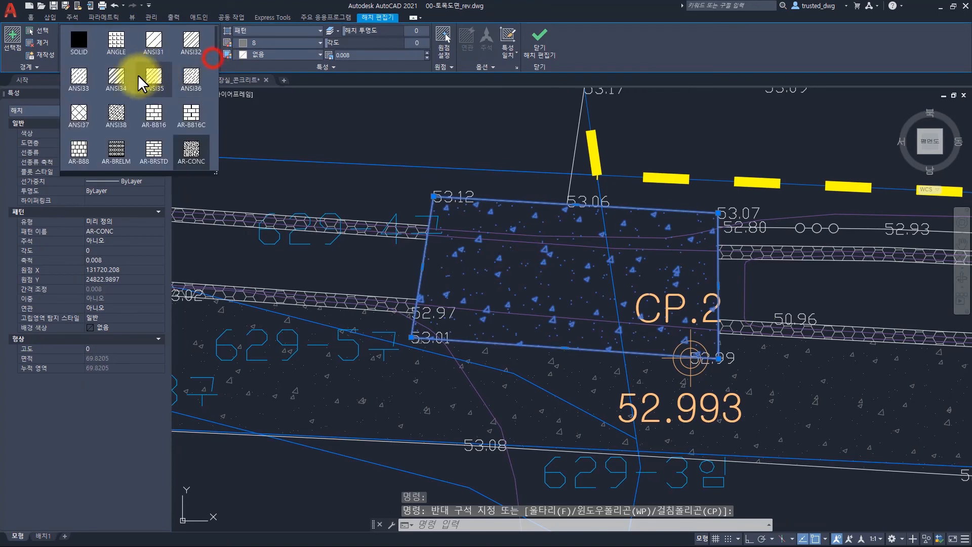
{"action": "left_click", "coordinate": [85, 47]}
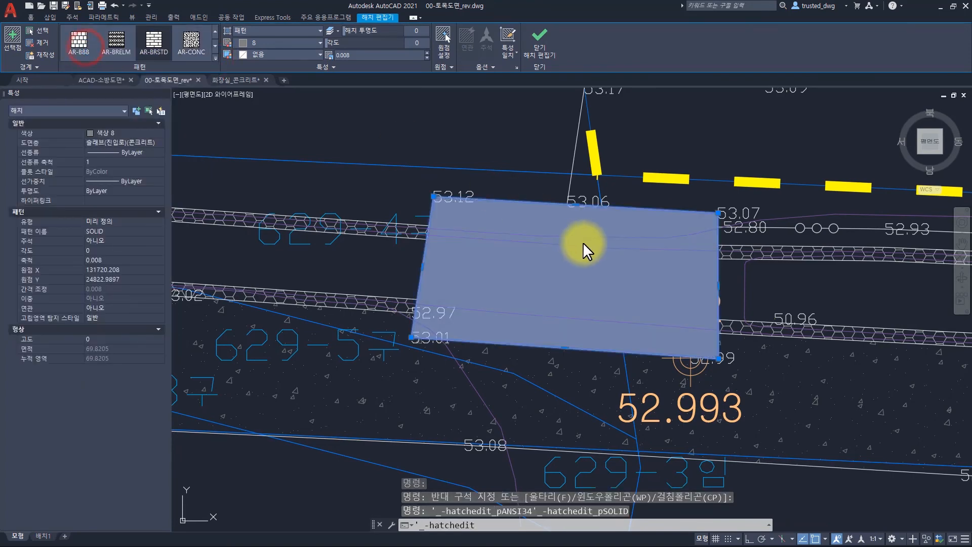
{"action": "key", "text": "Escape"}
{"action": "key", "text": "Escape"}
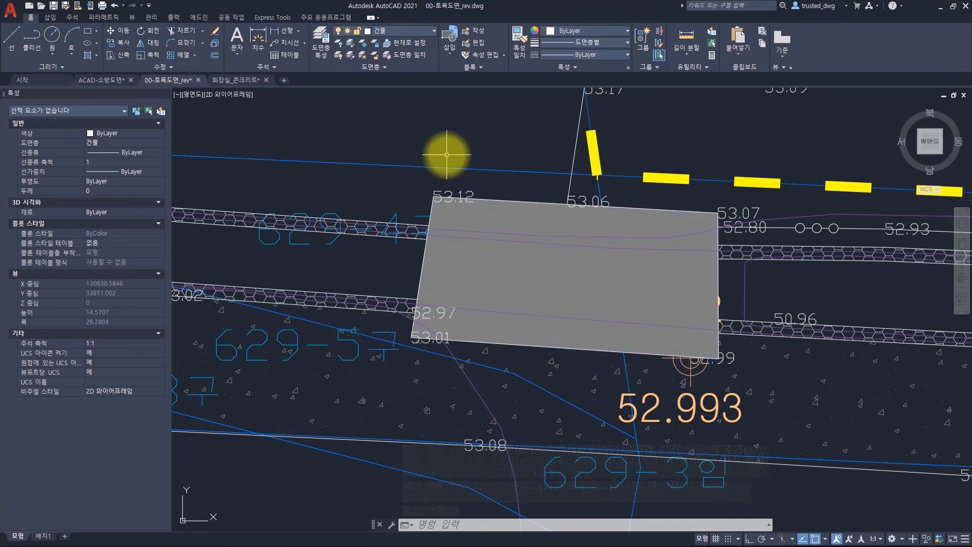
Inspect the CP.2 text and the solid slab hatch overlapping it by selecting each one and clearing the selection.
{"action": "left_click", "coordinate": [716, 309]}
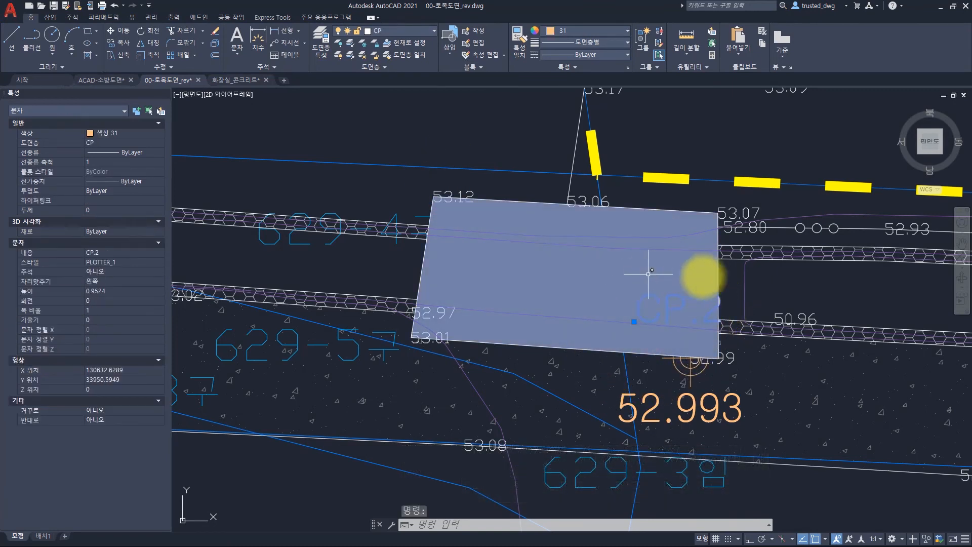
{"action": "key", "text": "Escape"}
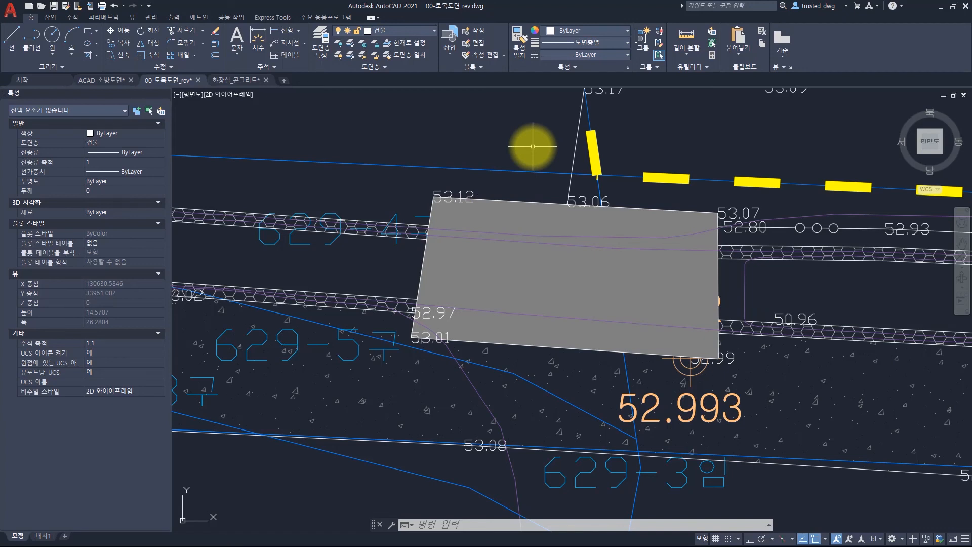
{"action": "left_click", "coordinate": [511, 211]}
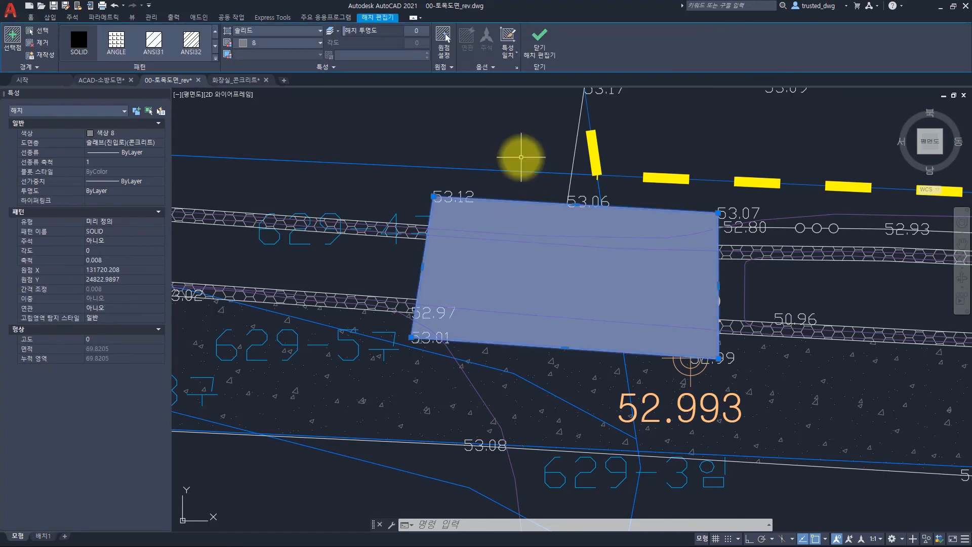
{"action": "key", "text": "Escape"}
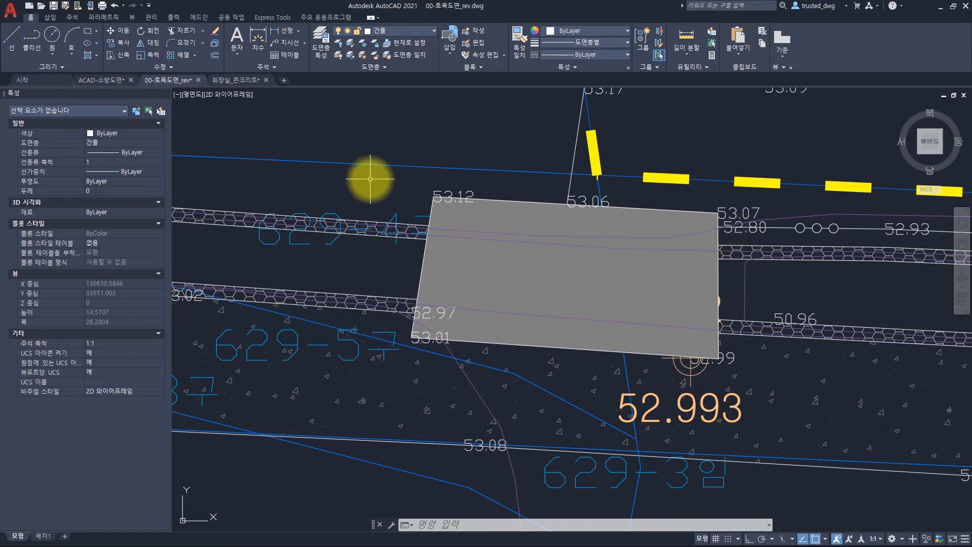
{"action": "left_click", "coordinate": [502, 276]}
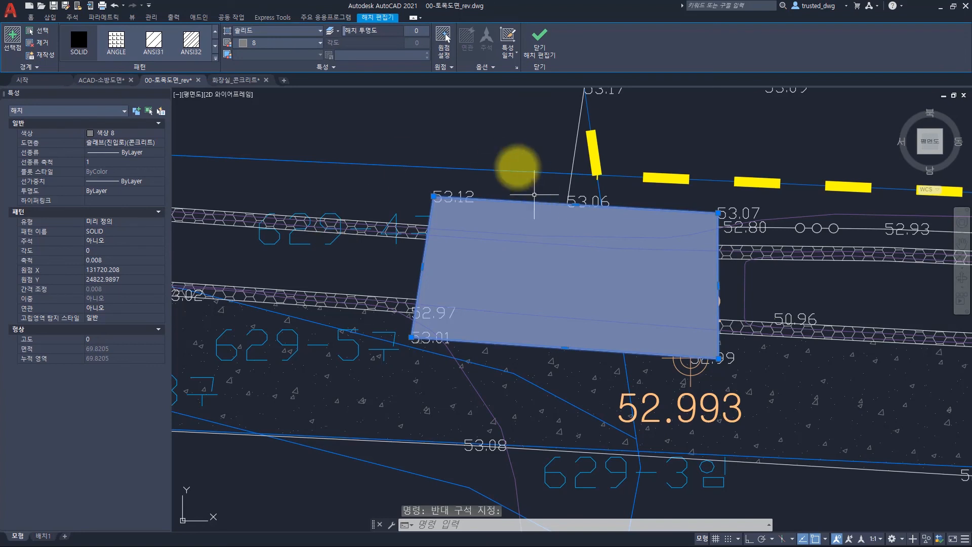
{"action": "key", "text": "Escape"}
{"action": "key", "text": "Escape"}
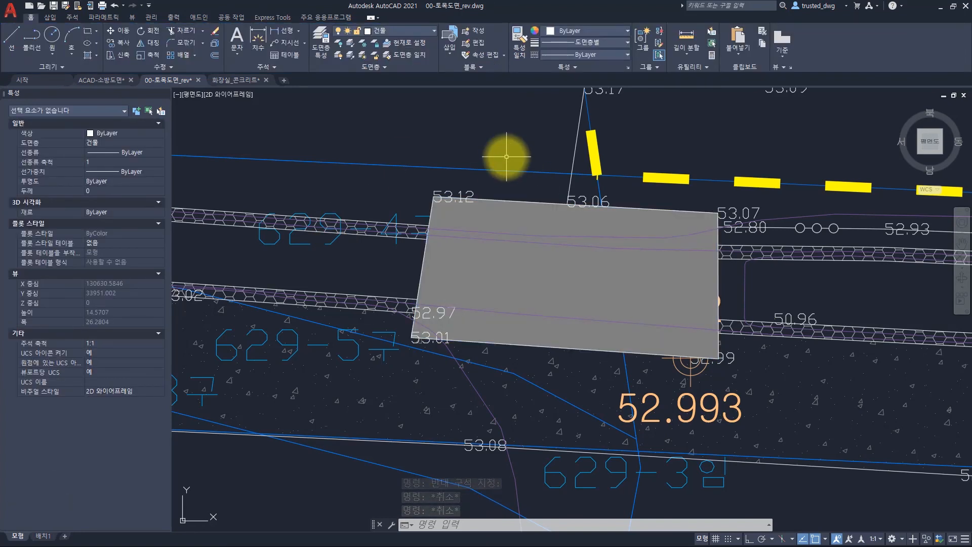
{"action": "key", "text": "Escape"}
{"action": "key", "text": "Escape"}
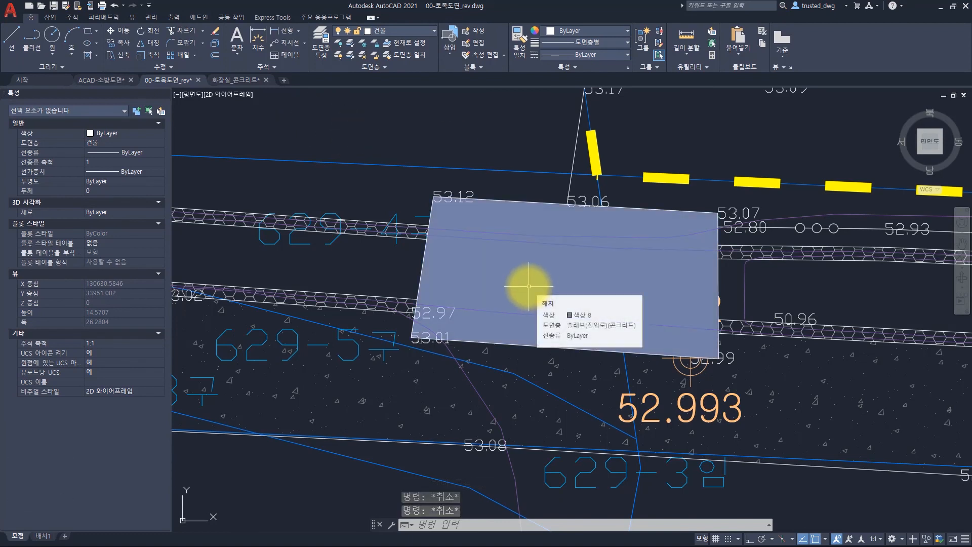
Review the draw order options, including the HATCHTOBACK command, without applying any.
{"action": "left_click", "coordinate": [196, 64]}
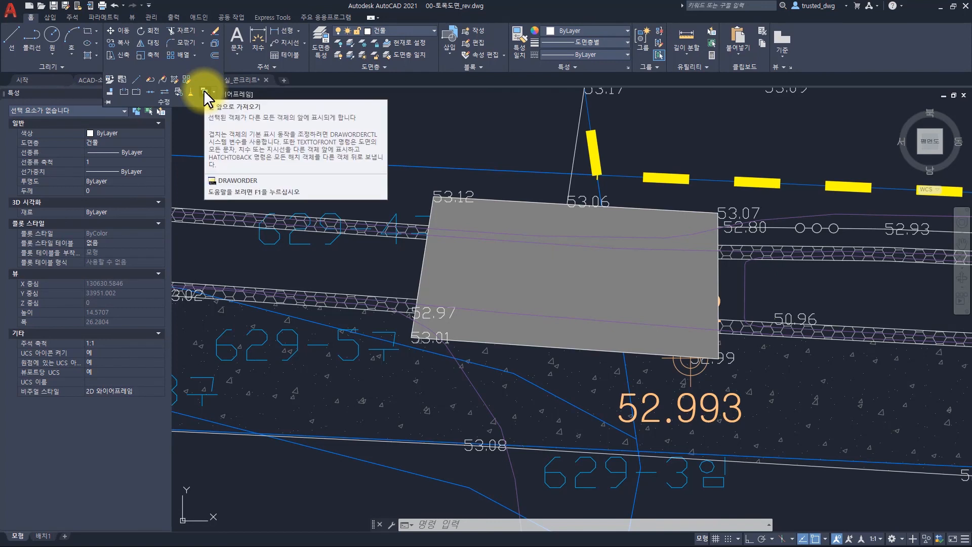
{"action": "left_click", "coordinate": [214, 90]}
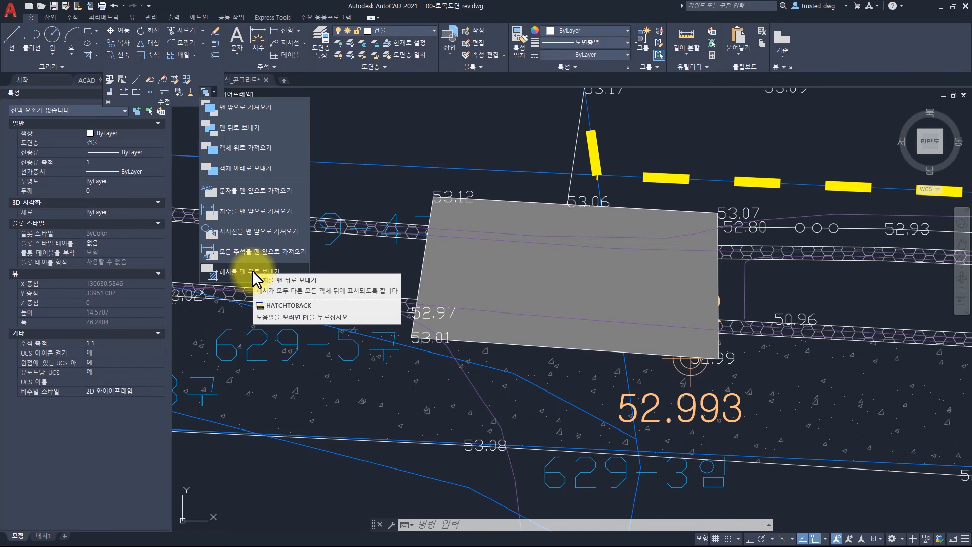
{"action": "key", "text": "Escape"}
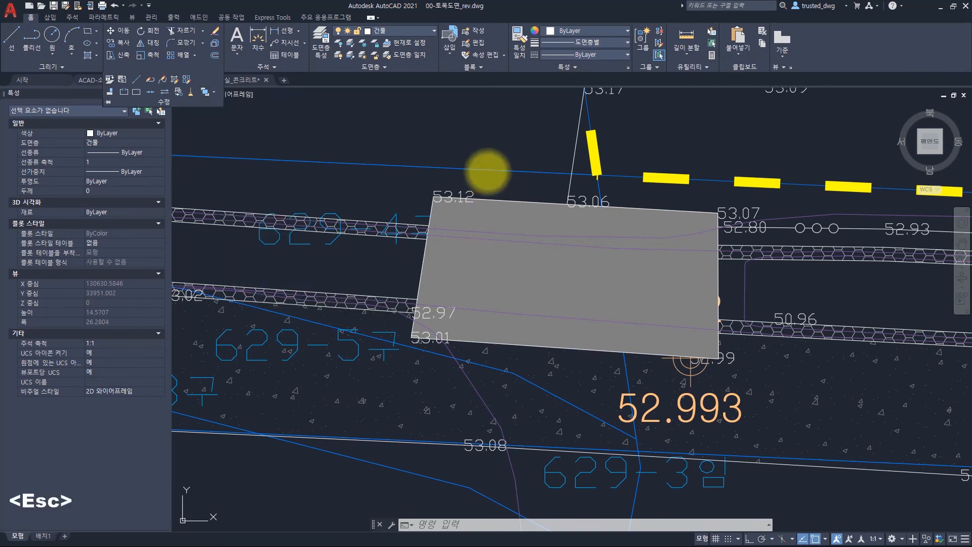
{"action": "key", "text": "Escape"}
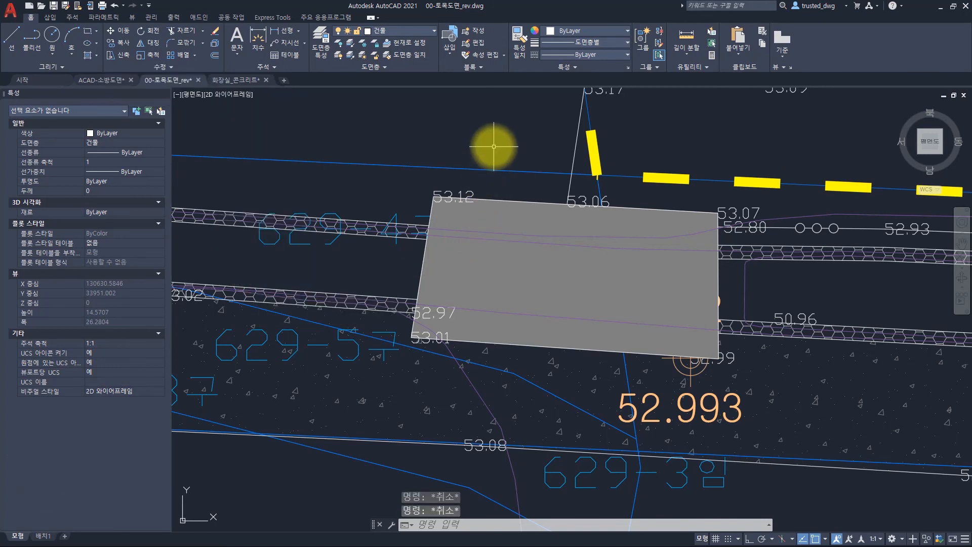
Send all hatches behind the other objects with the HB (HATCHTOBACK) command and check its message in the command history.
{"action": "type", "text": "HB"}
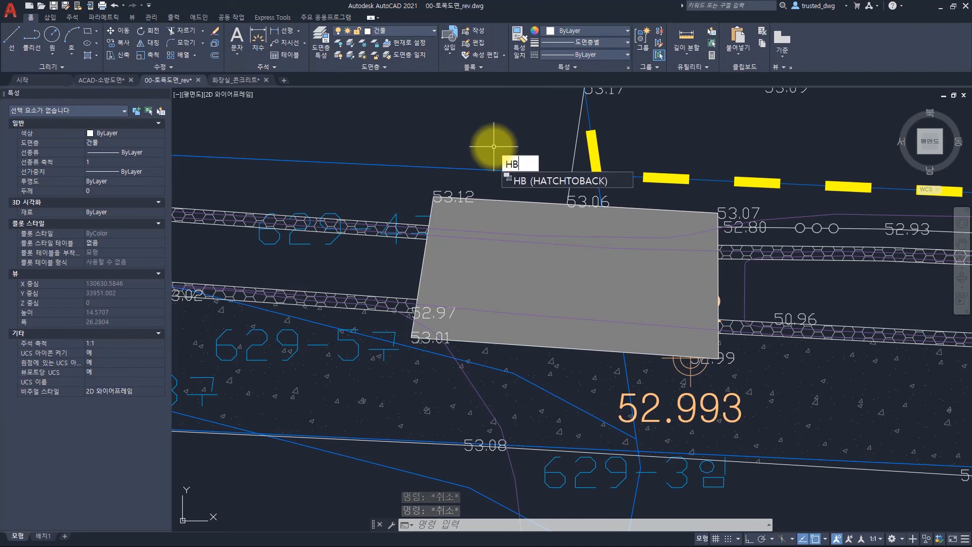
{"action": "key", "text": "Return"}
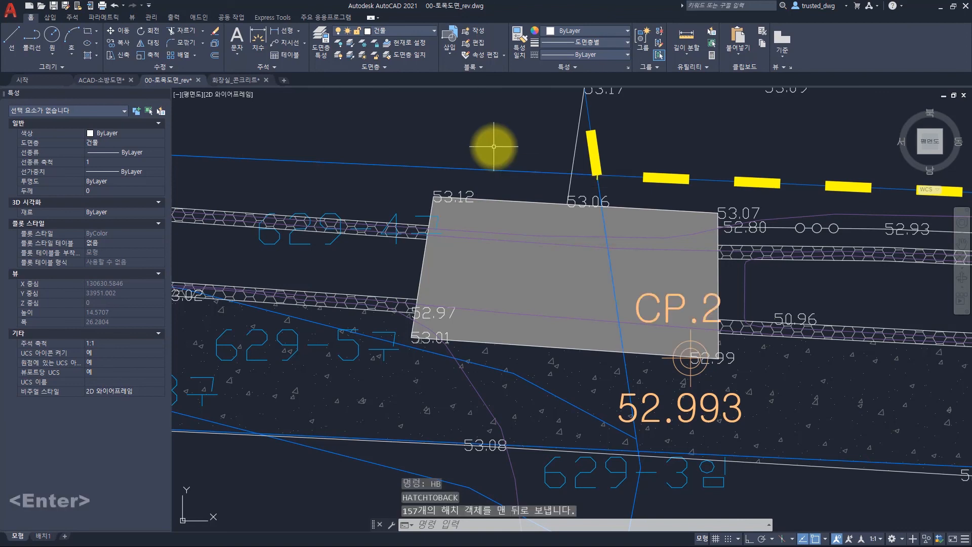
{"action": "key", "text": "F2"}
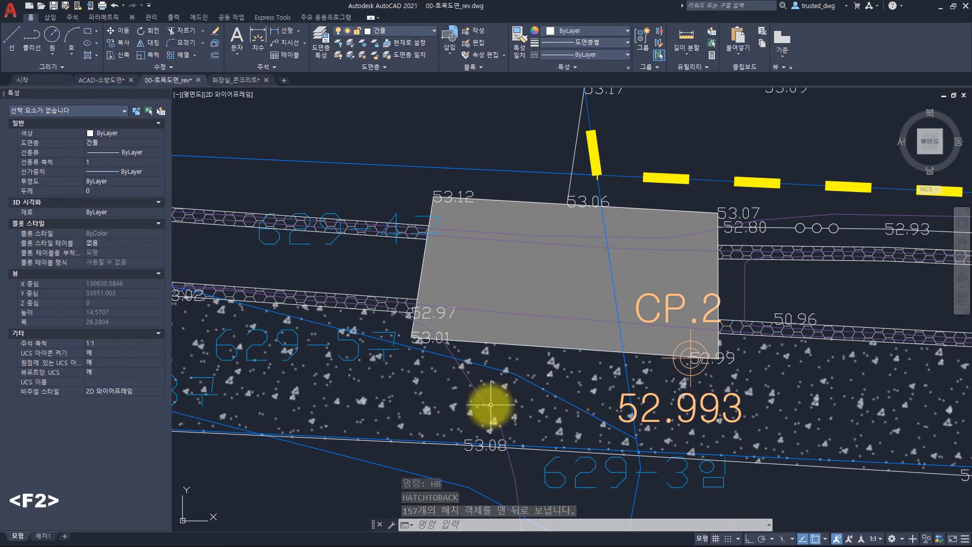
{"action": "left_click_drag", "start_coordinate": [579, 511], "coordinate": [384, 508]}
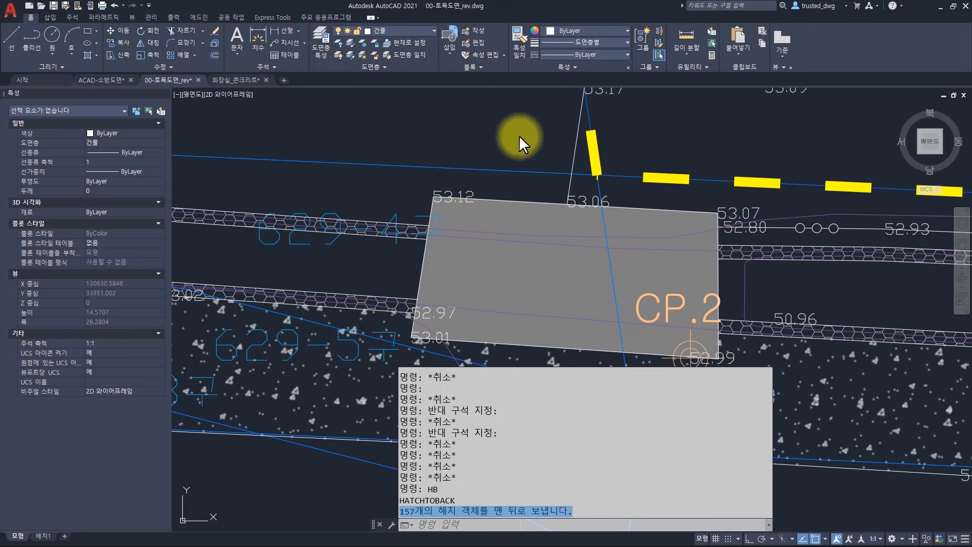
{"action": "key", "text": "Escape"}
{"action": "key", "text": "Escape"}
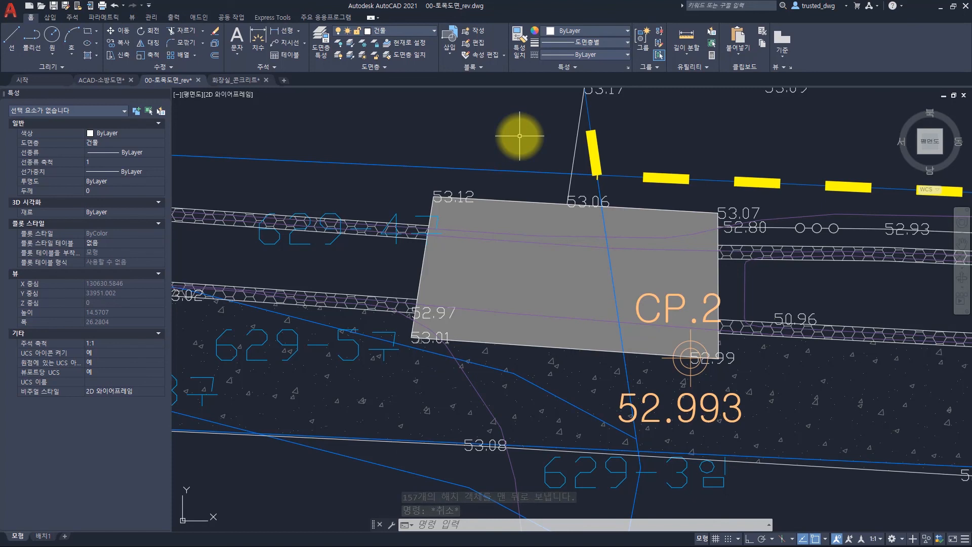
Return to the 화장실_콘크리트 drawing and examine the editing options for the AR-CONC wall hatch, including boundary generation.
{"action": "left_click", "coordinate": [232, 79]}
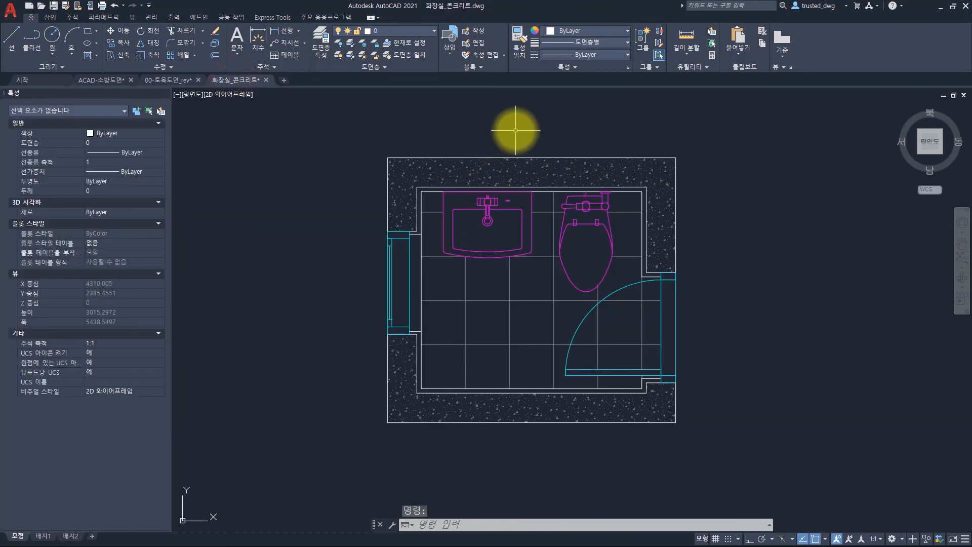
{"action": "left_click", "coordinate": [521, 169]}
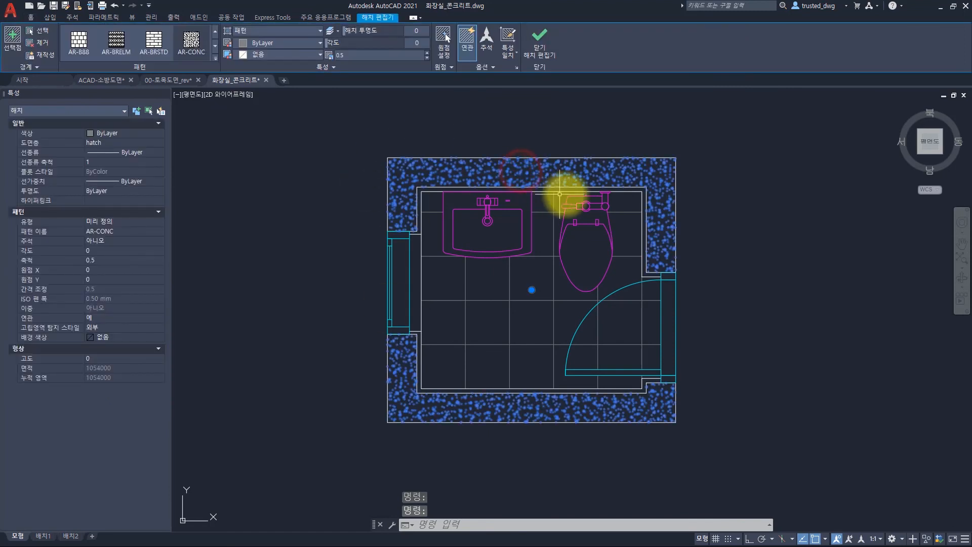
{"action": "right_click", "coordinate": [722, 157]}
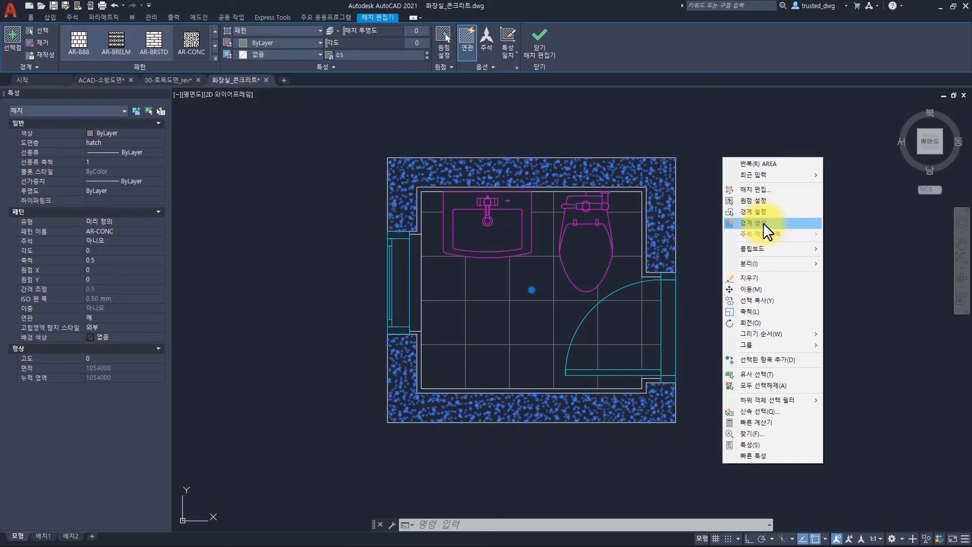
{"action": "key", "text": "Escape"}
{"action": "key", "text": "Escape"}
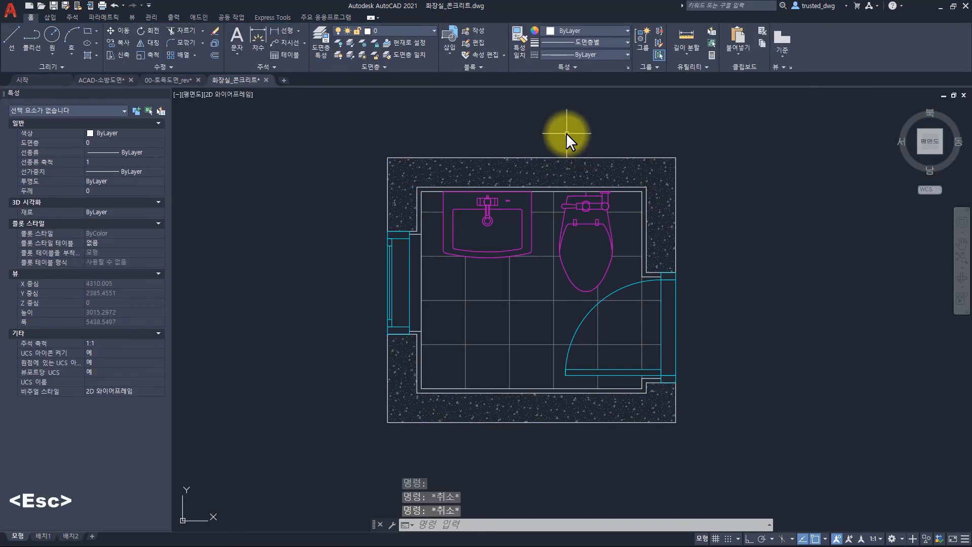